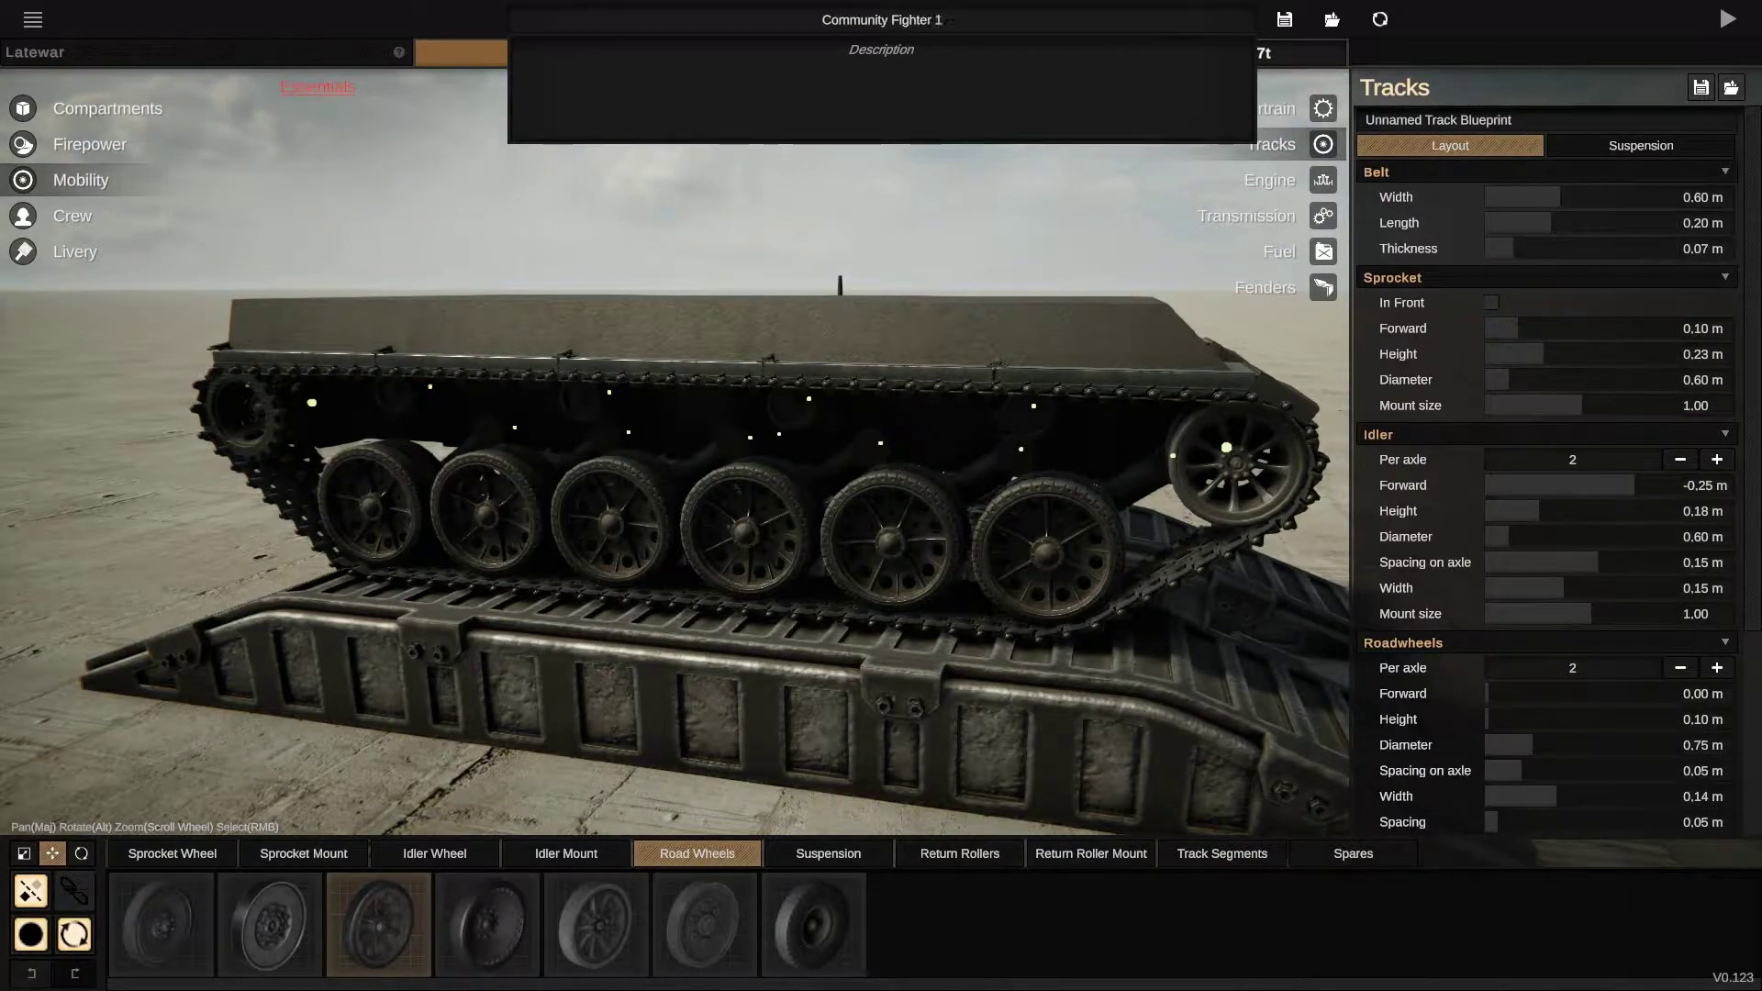
Step: Save Community Fighter 1 and show its track suspension settings (-35° rest angle, 1.11 scale)
key("Return")
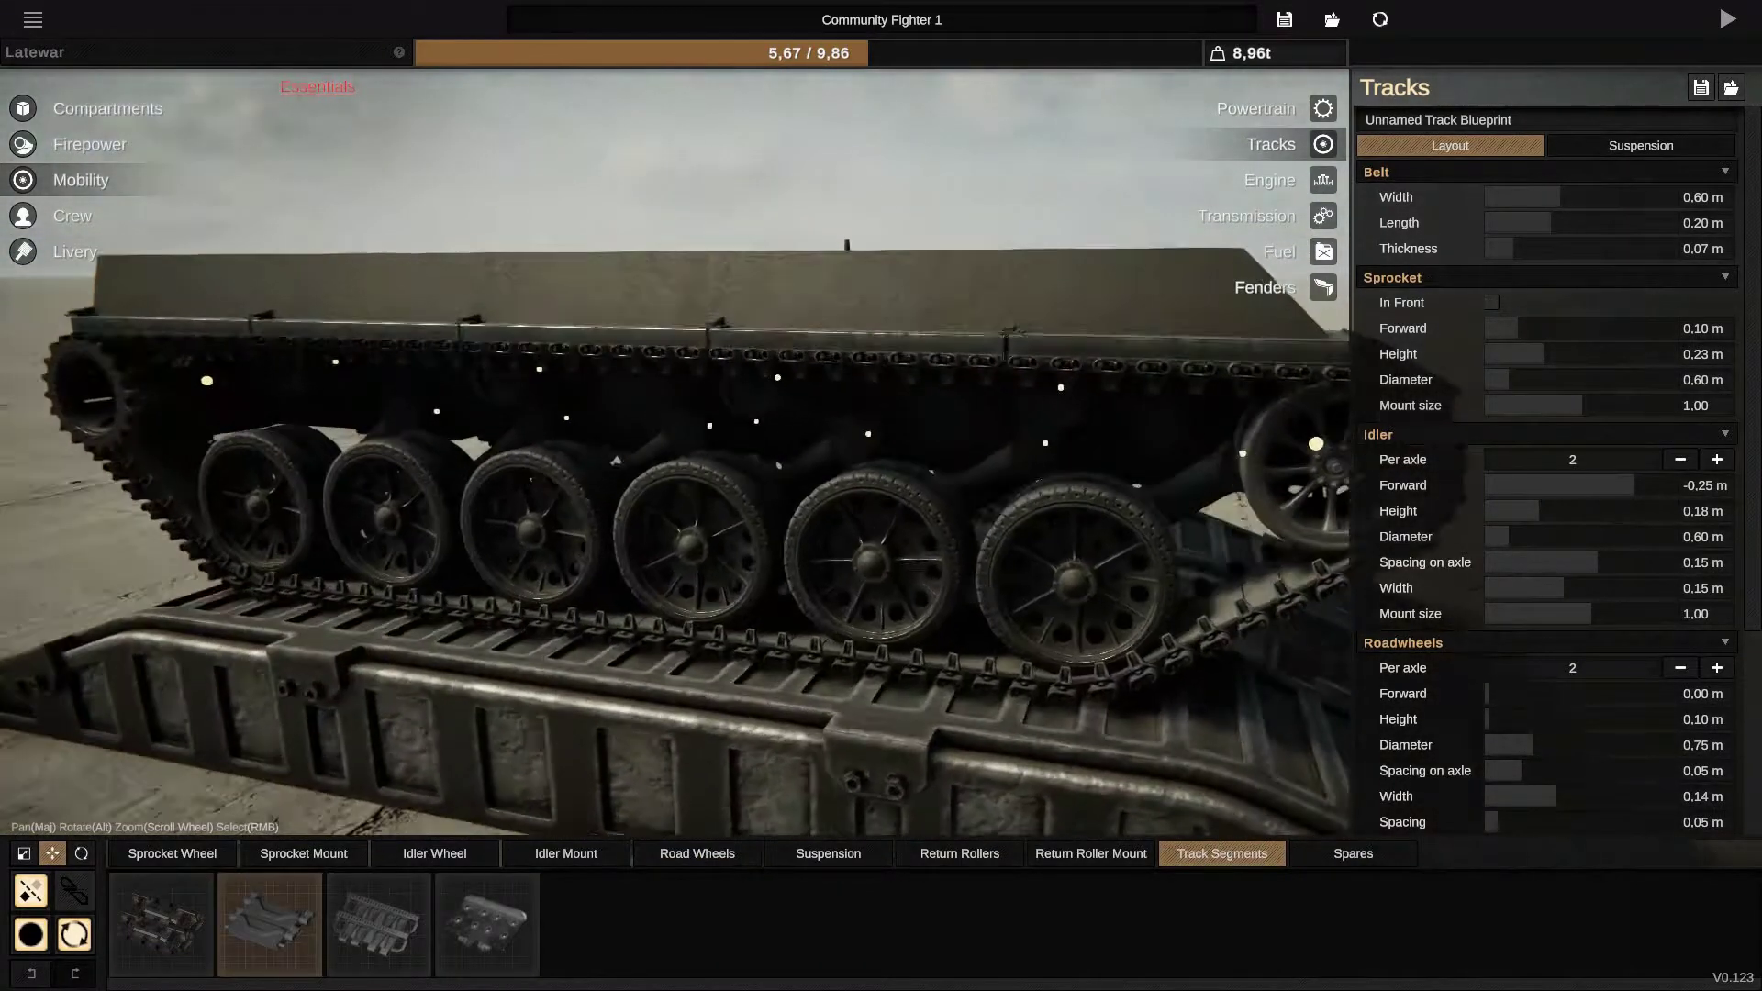
left_click(1266, 287)
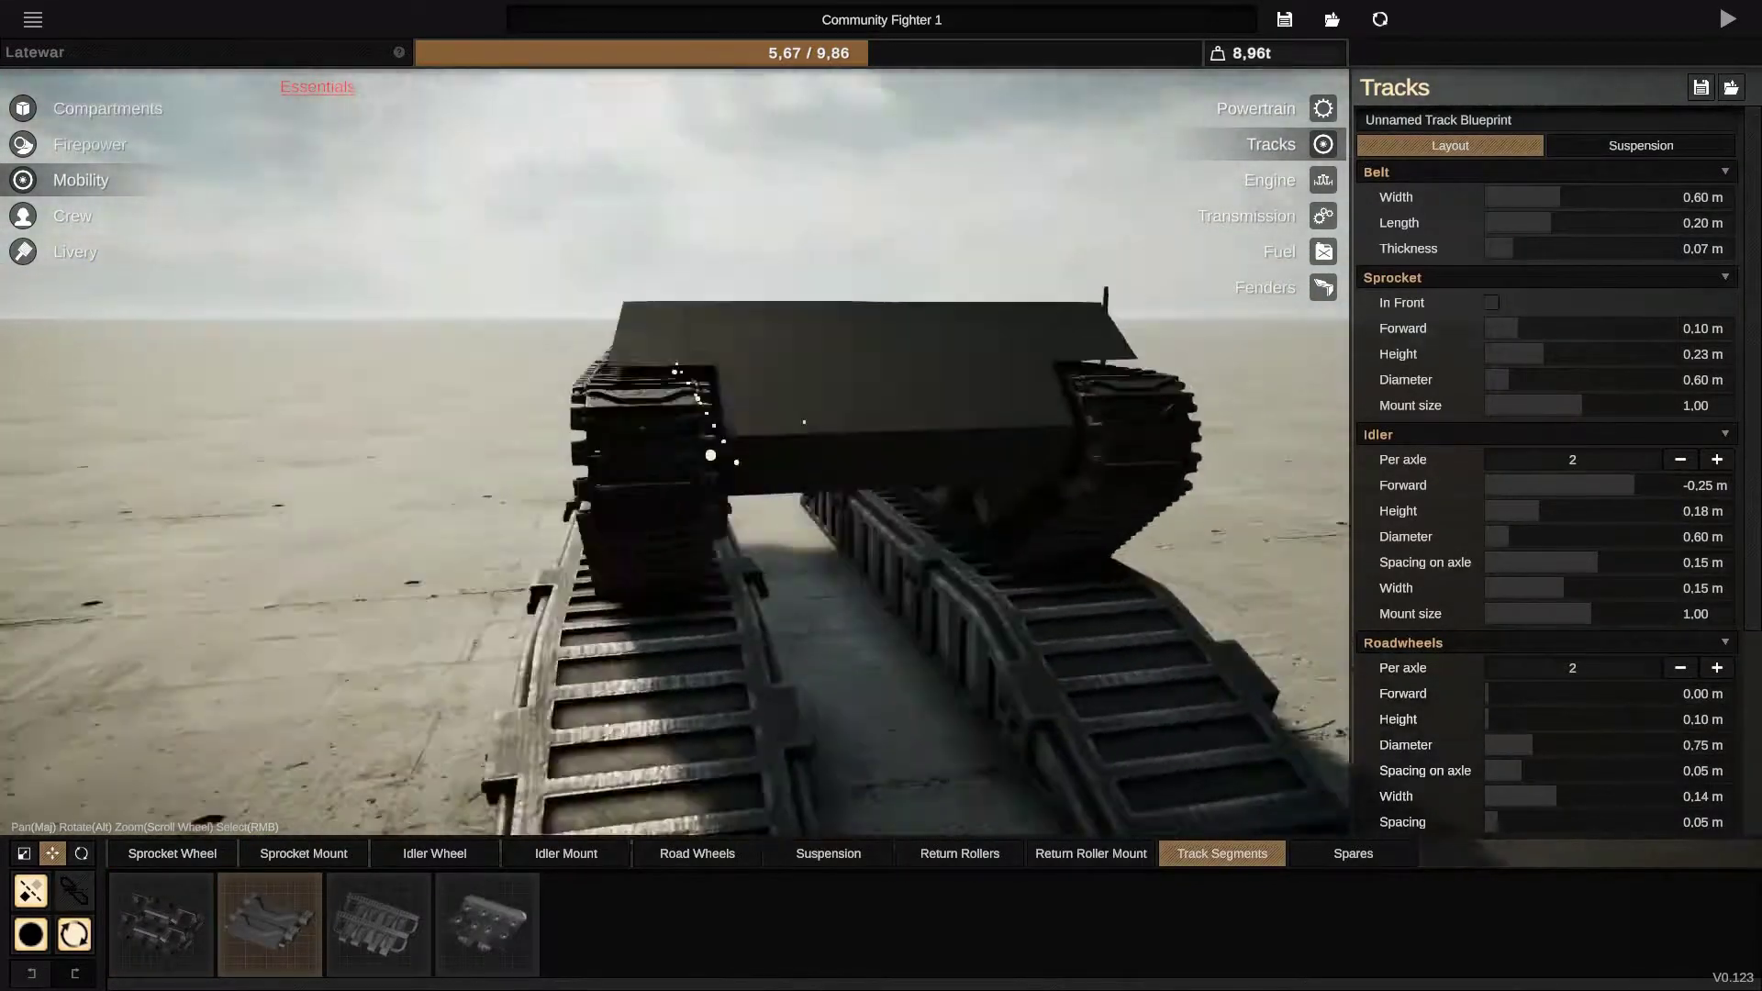
left_click(1641, 145)
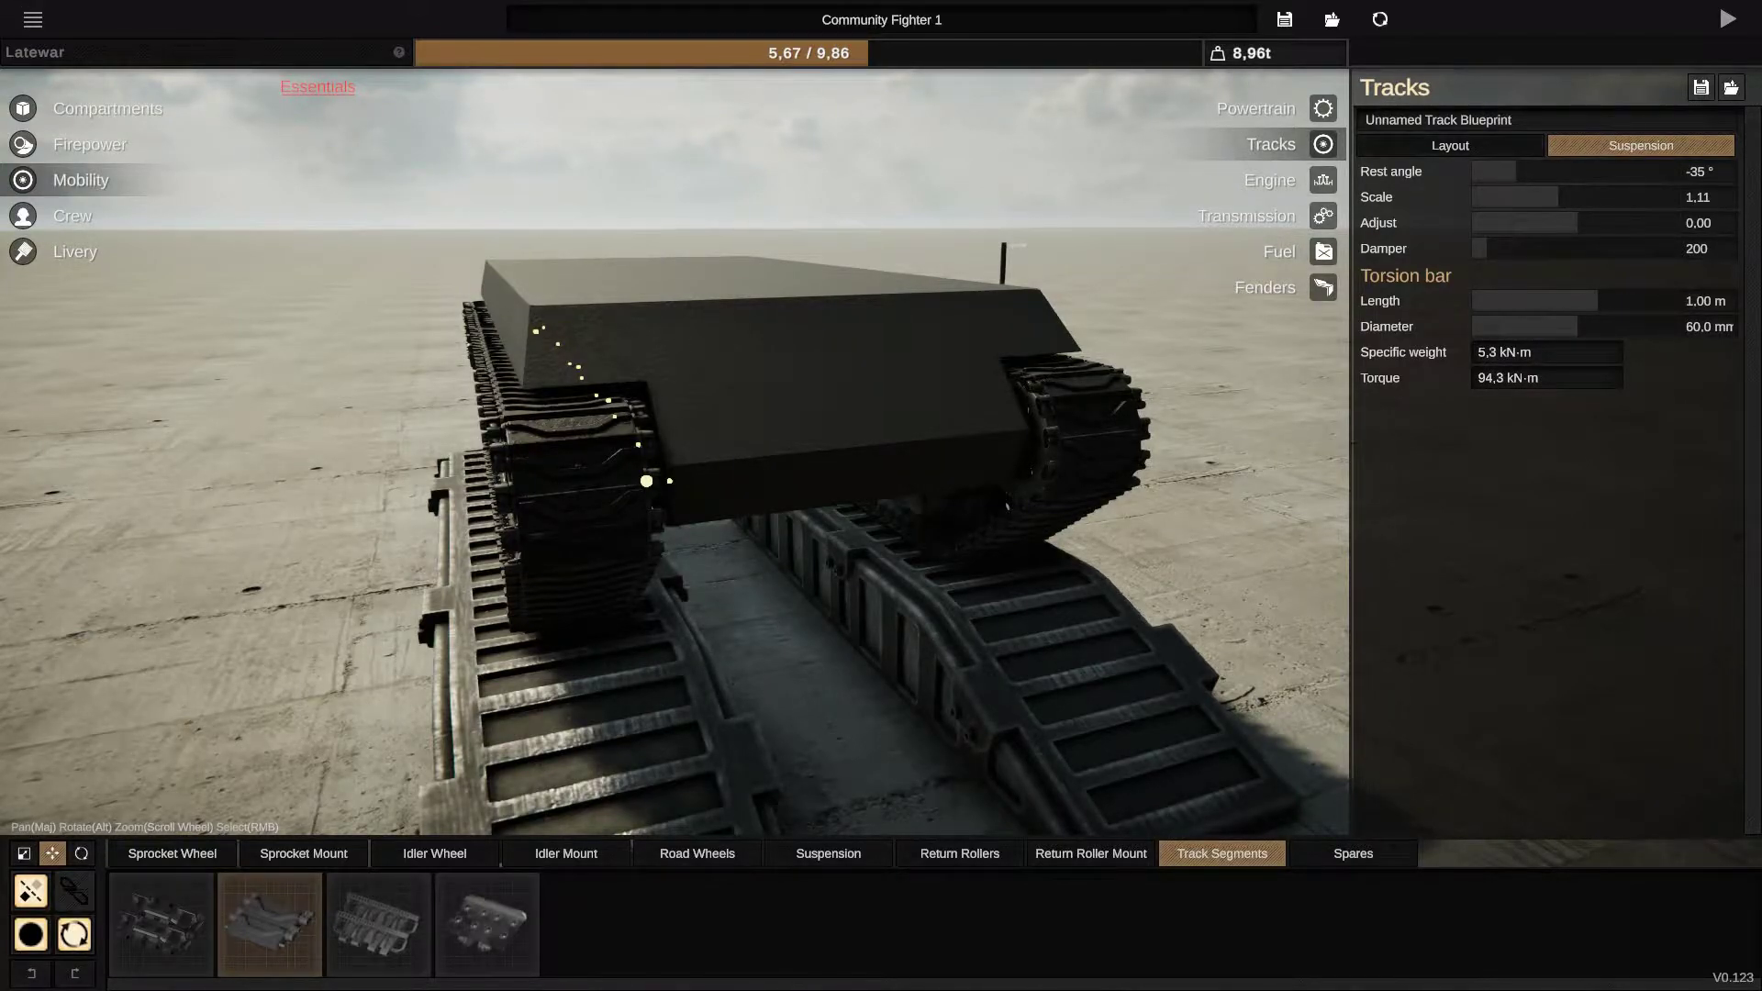
Step: Narrow the track belts to 0.20 m in the Layout settings, checking the rear track
left_click(1448, 144)
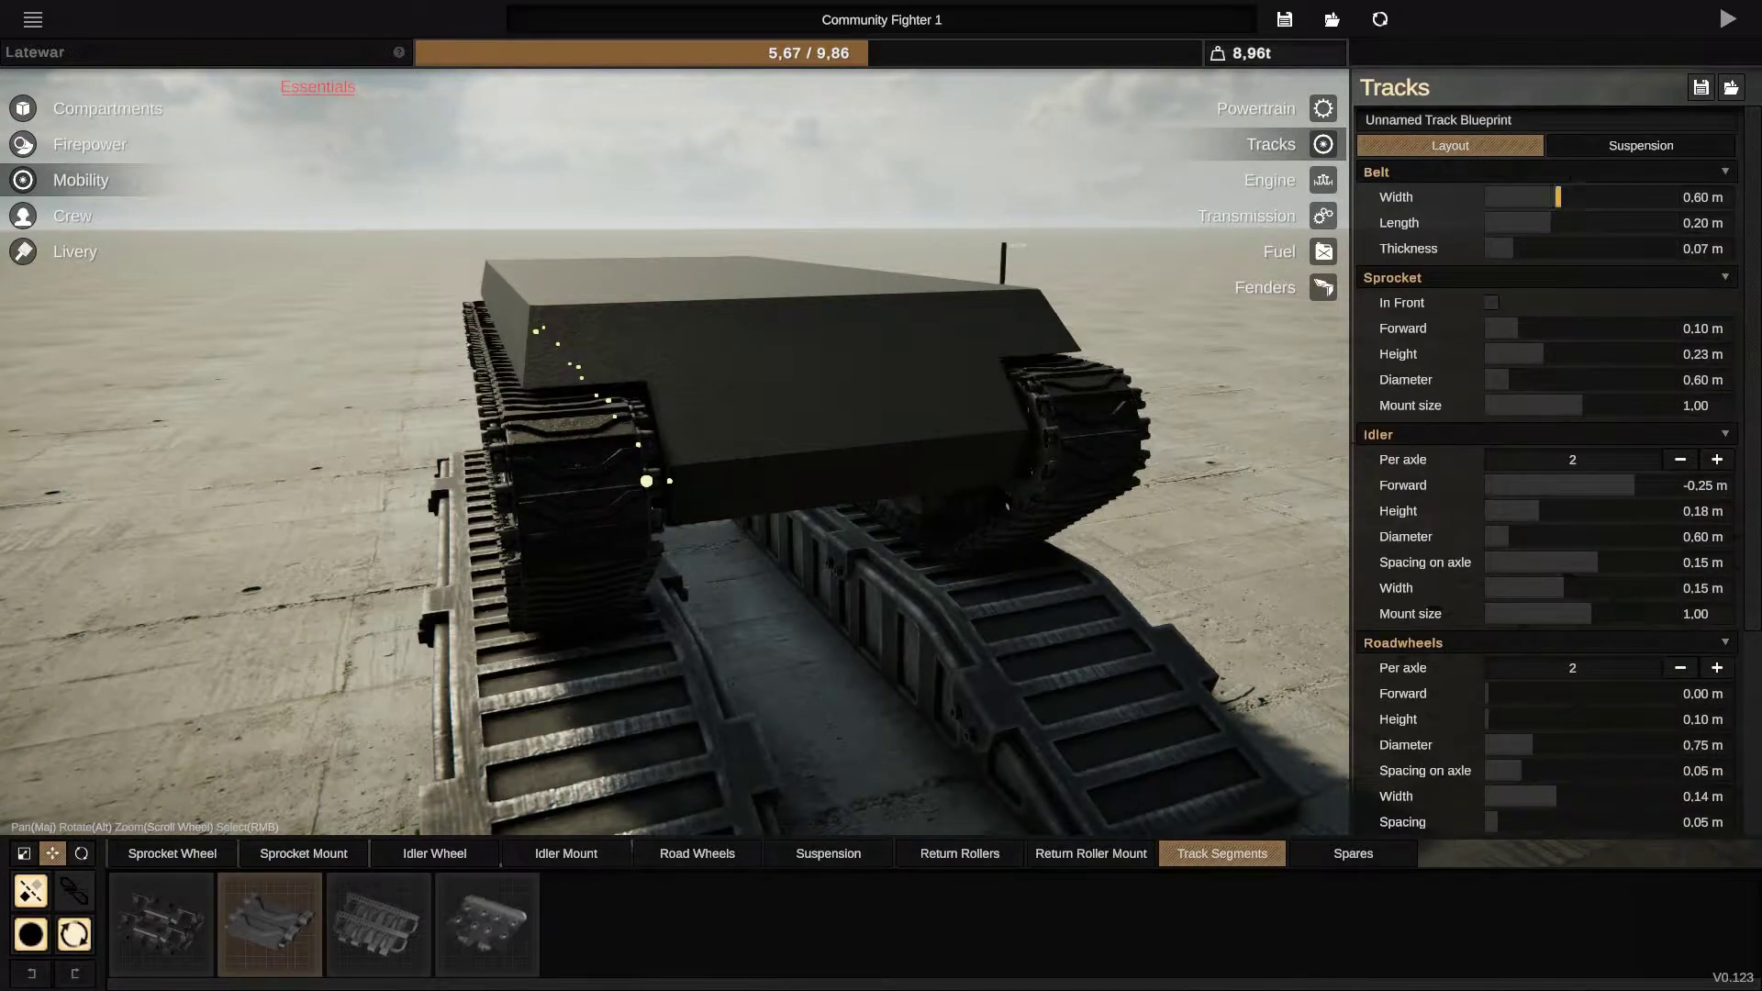
left_click_drag(648, 480, 669, 448)
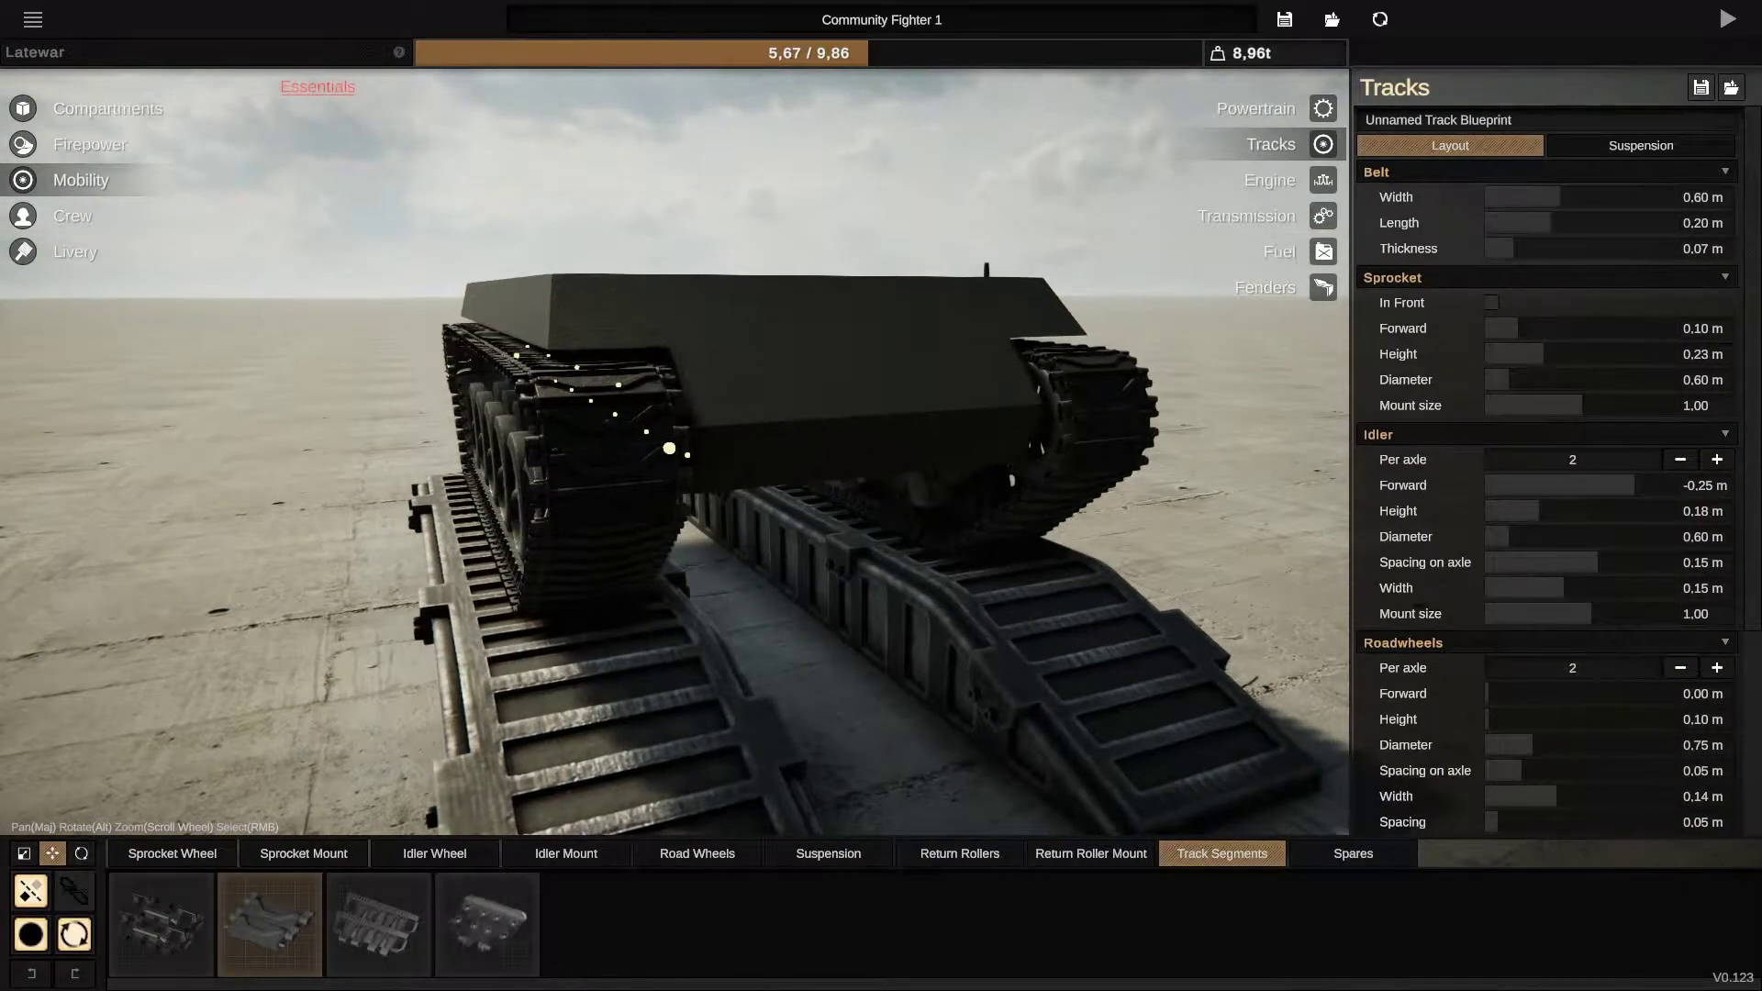
left_click_drag(1558, 197, 1487, 198)
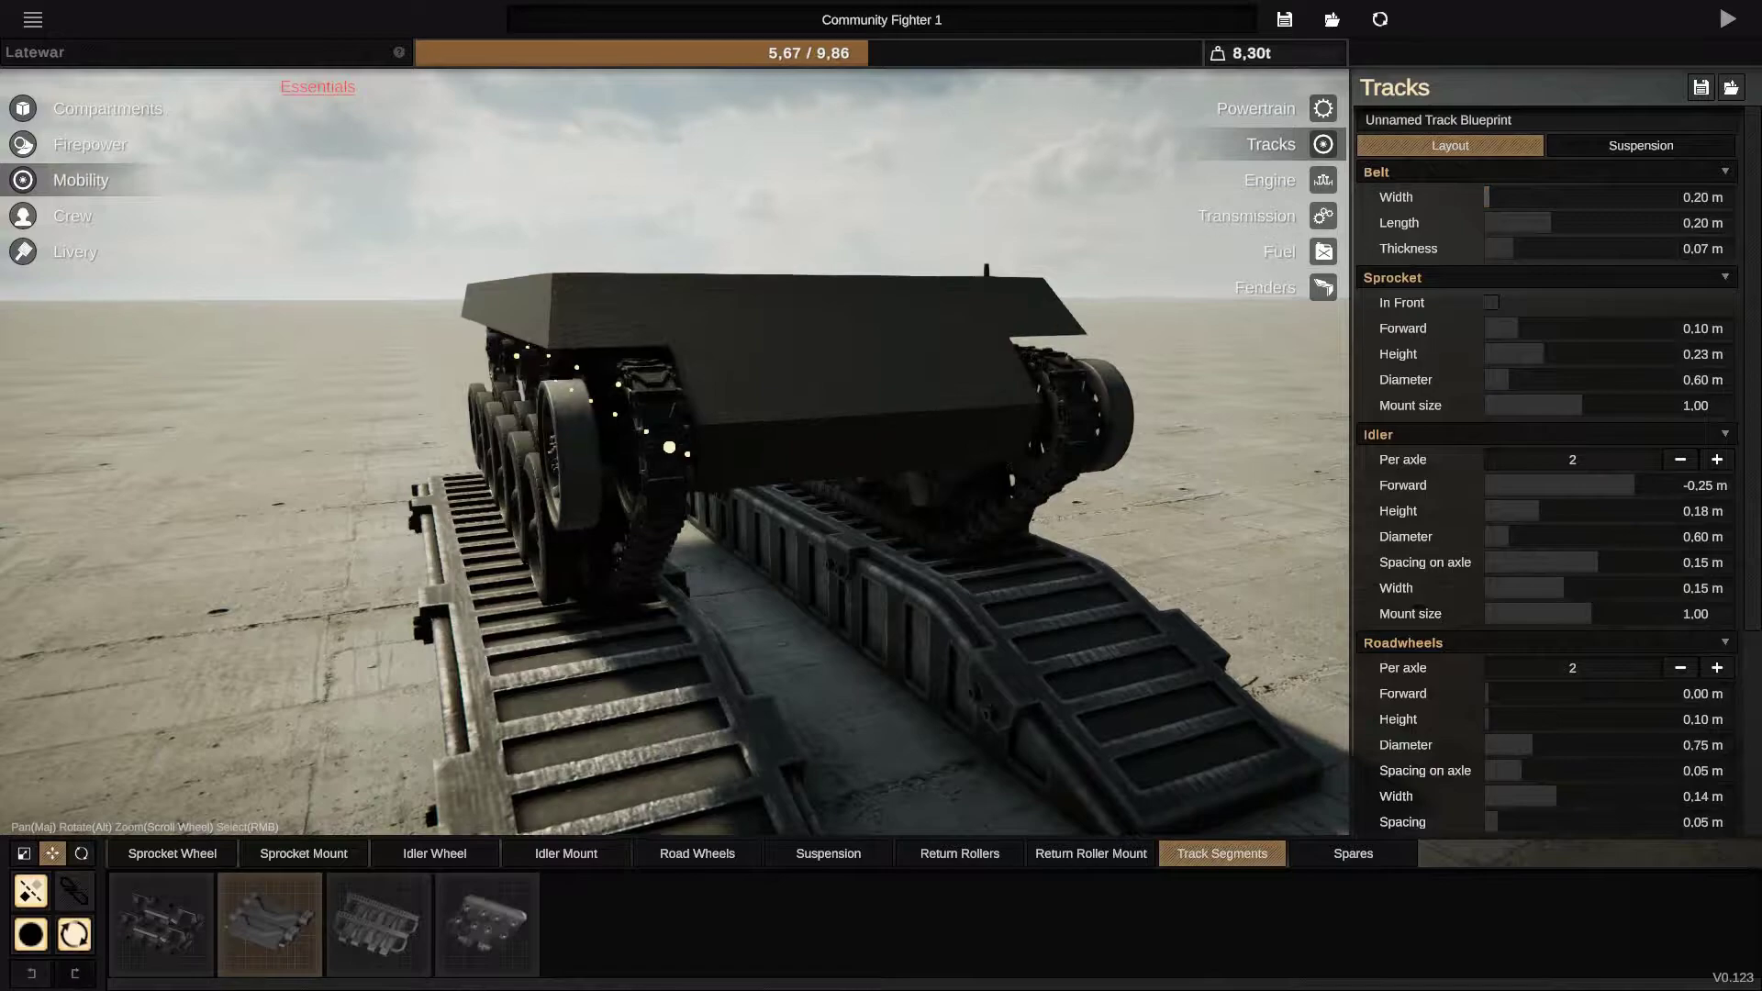
mouse_move(669, 447)
left_mouse_down()
mouse_move(659, 330)
mouse_move(561, 376)
left_mouse_up()
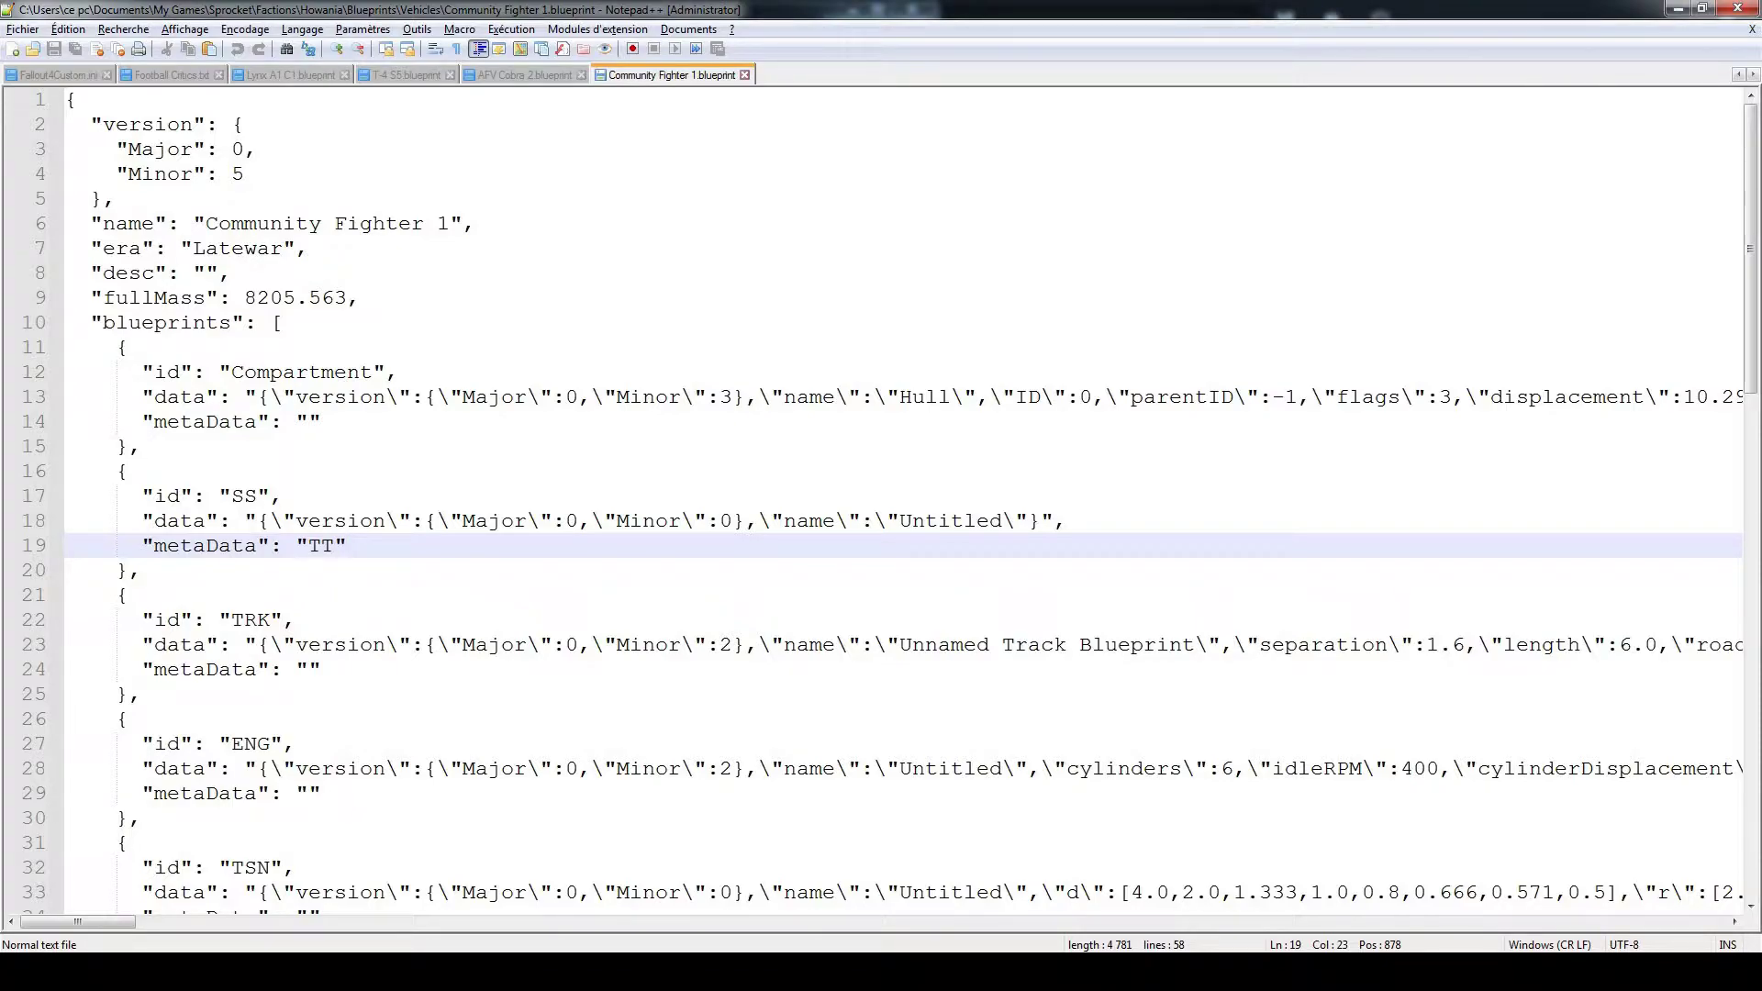
scroll(881, 496, "down", 2)
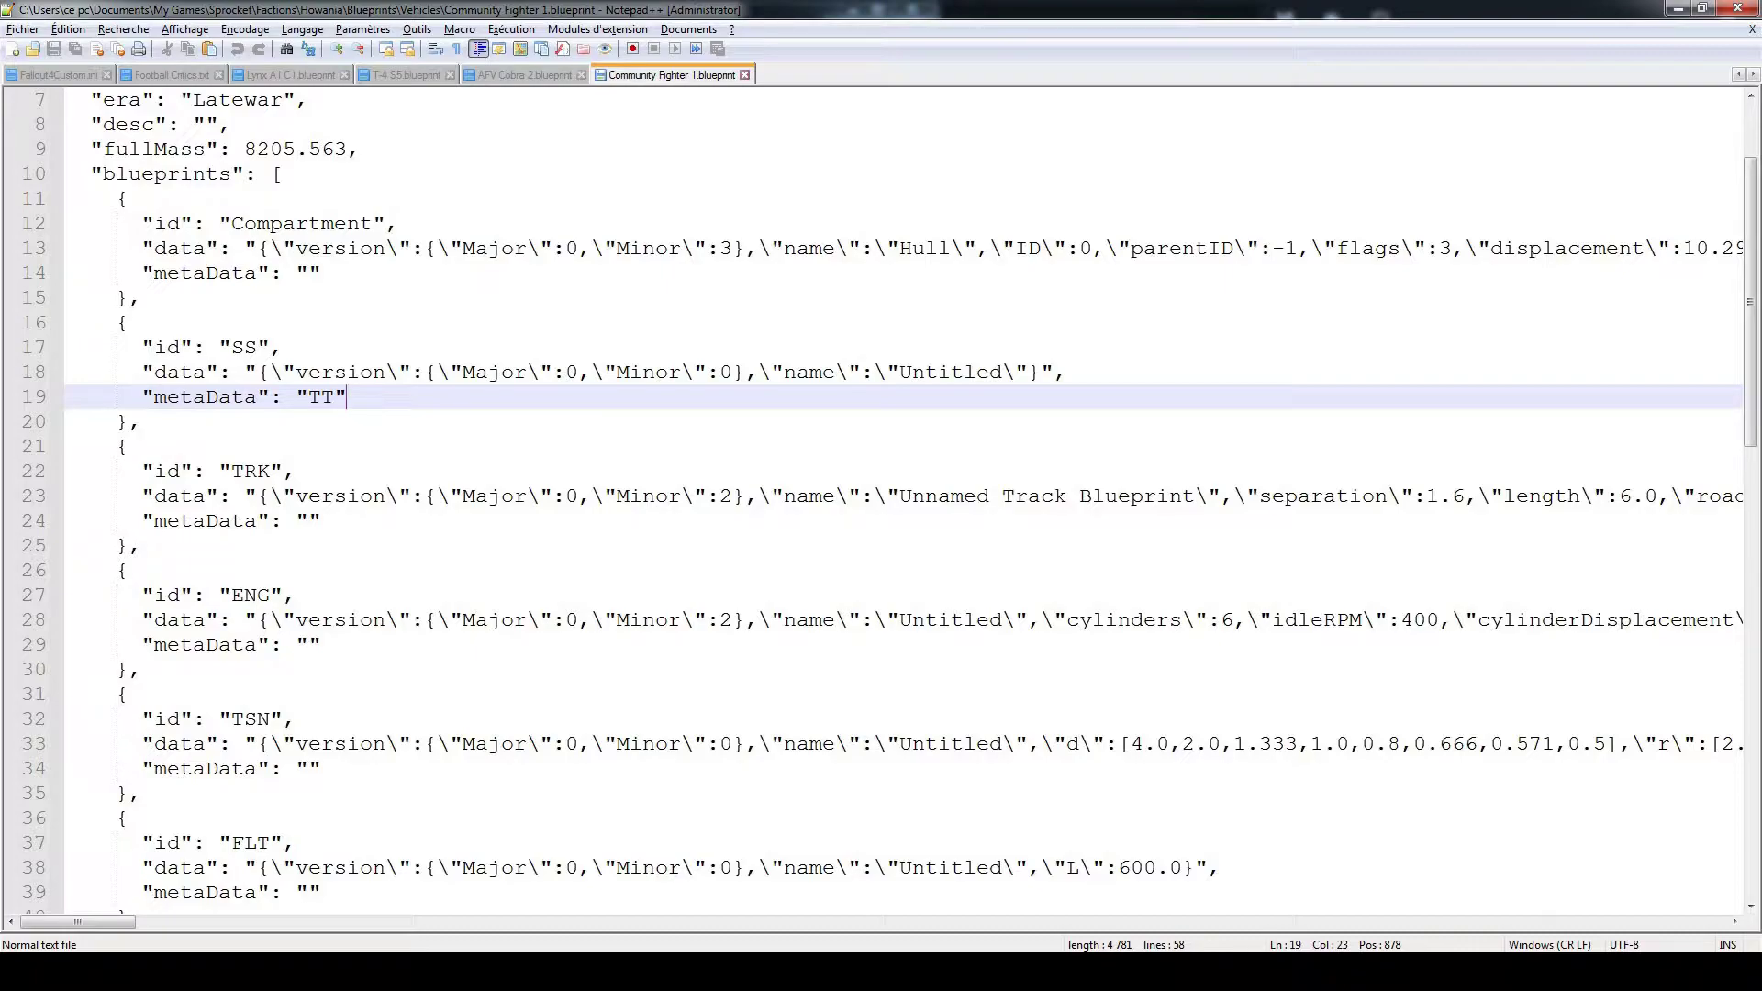
Step: Move the cursor to the TRK entry's data line, at the belt x, y, z values
left_click(282, 471)
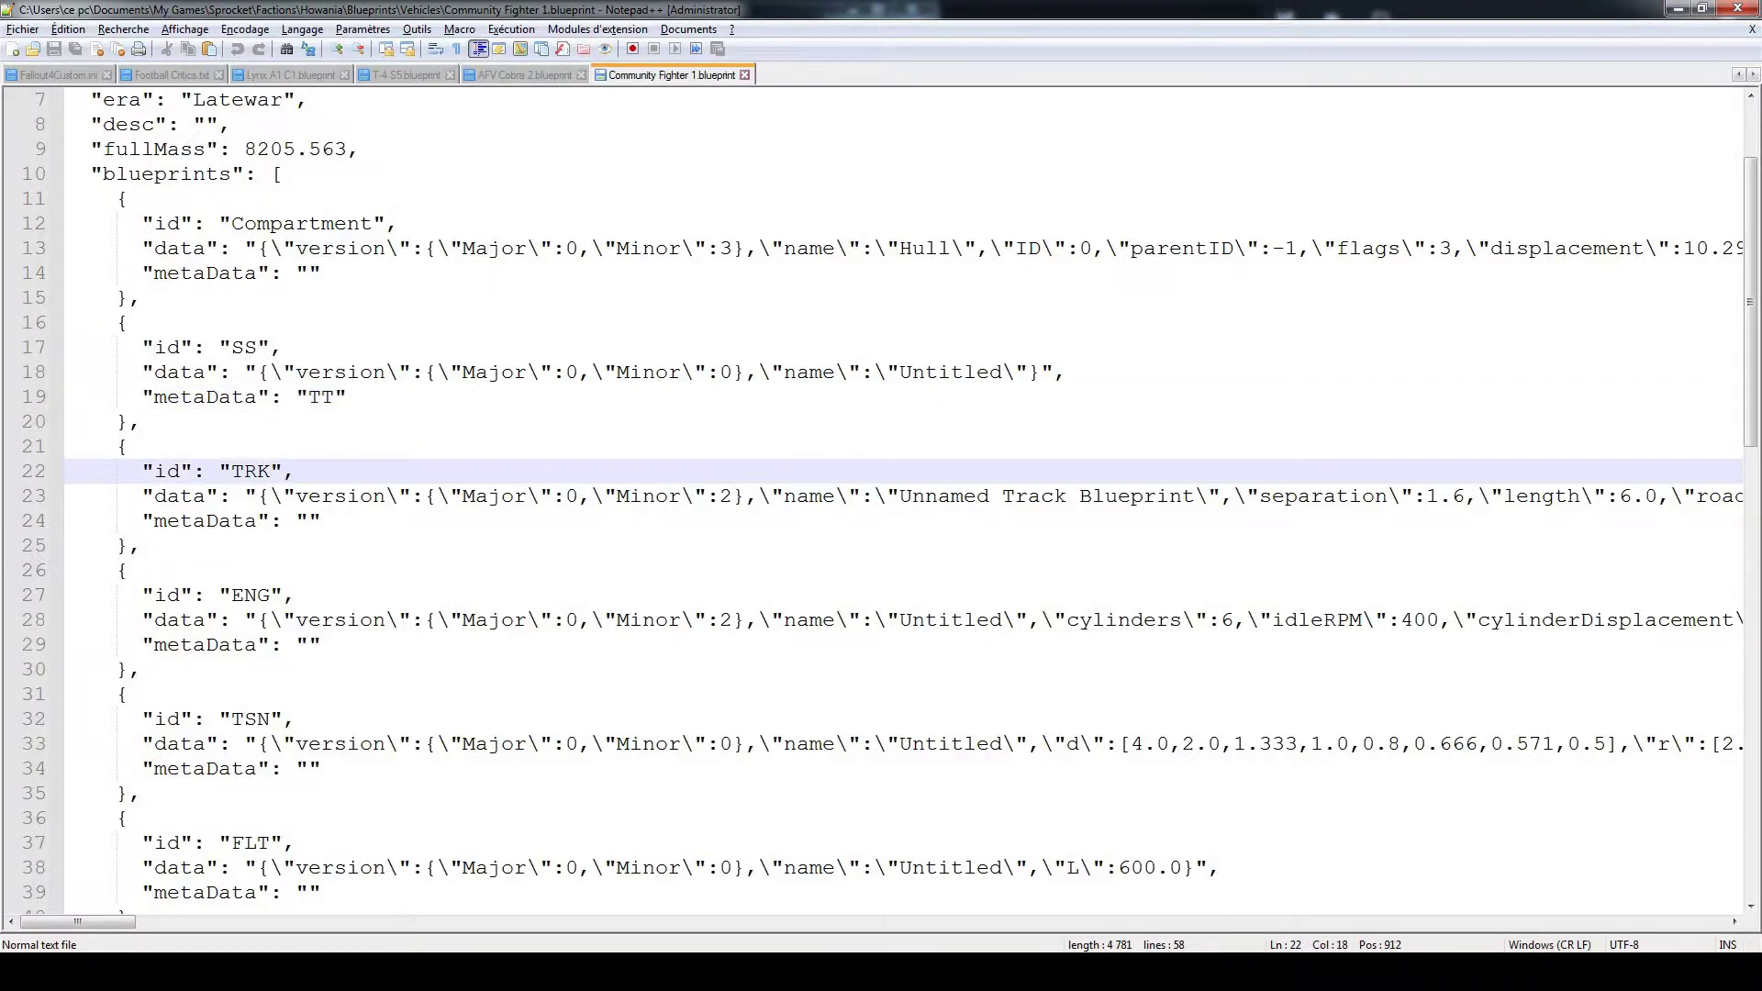
left_click(400, 496)
left_click(88, 521)
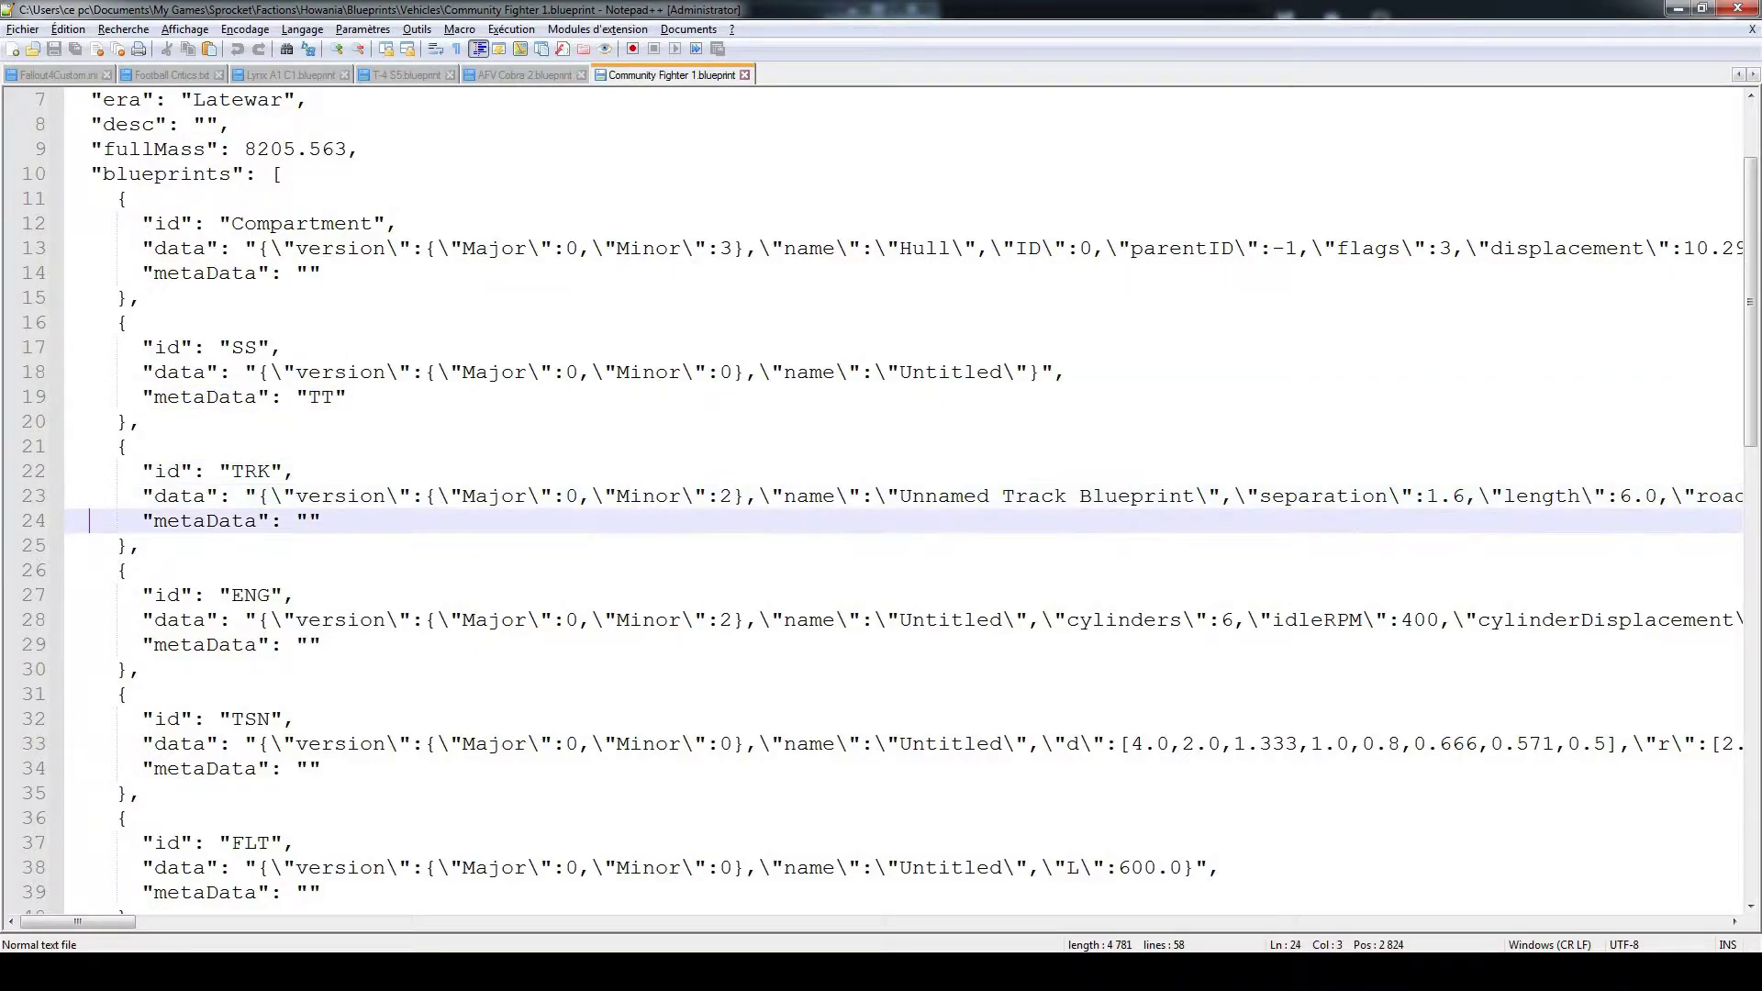
key("Left")
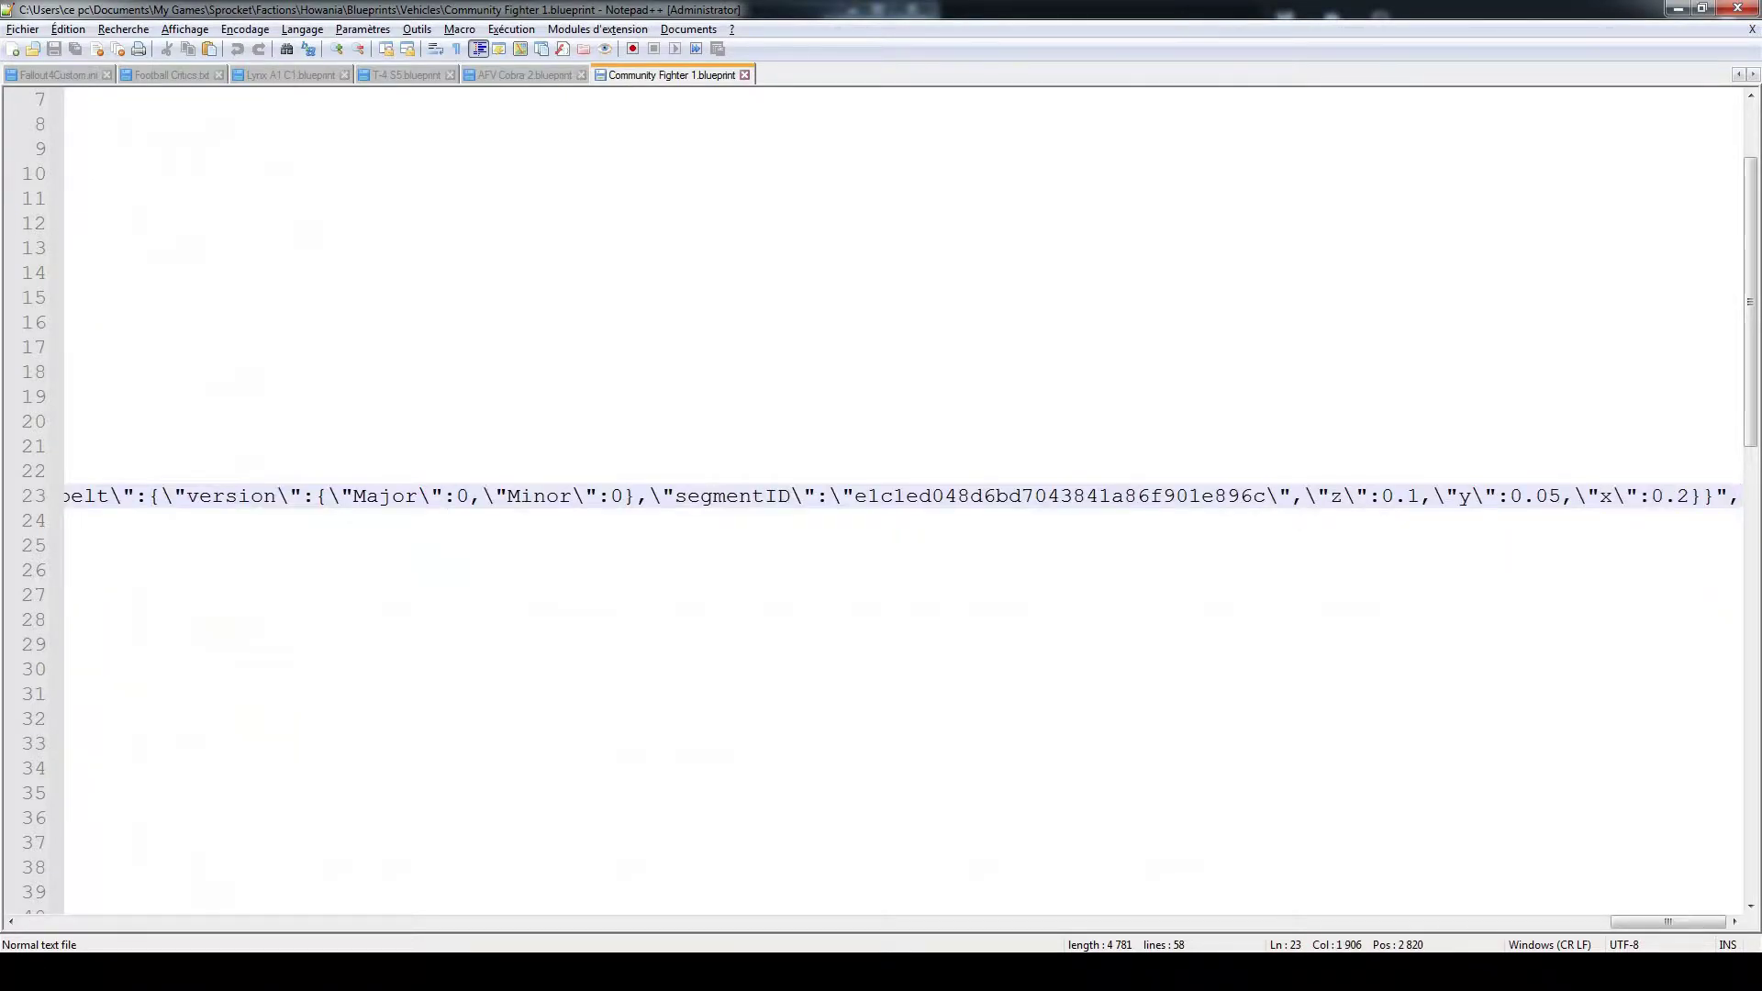
scroll(880, 495, "right", 2)
scroll(881, 495, "right", 2)
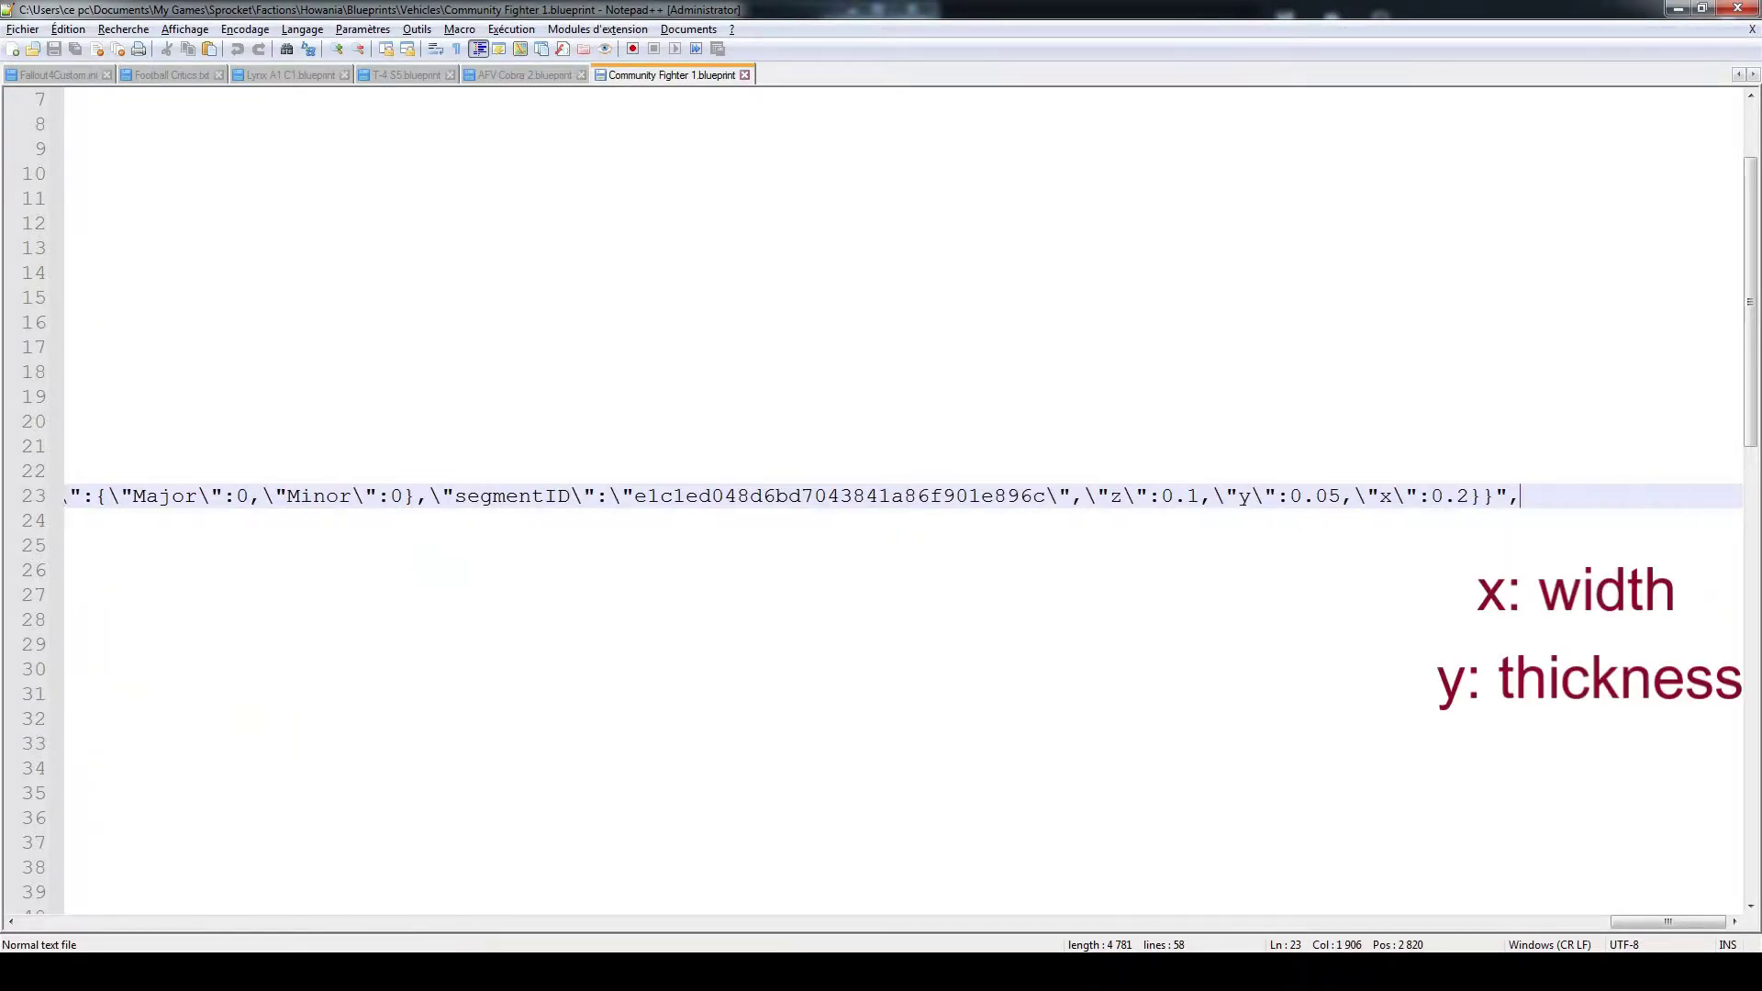
scroll(882, 497, "right", 1)
scroll(881, 497, "right", 1)
scroll(881, 496, "right", 1)
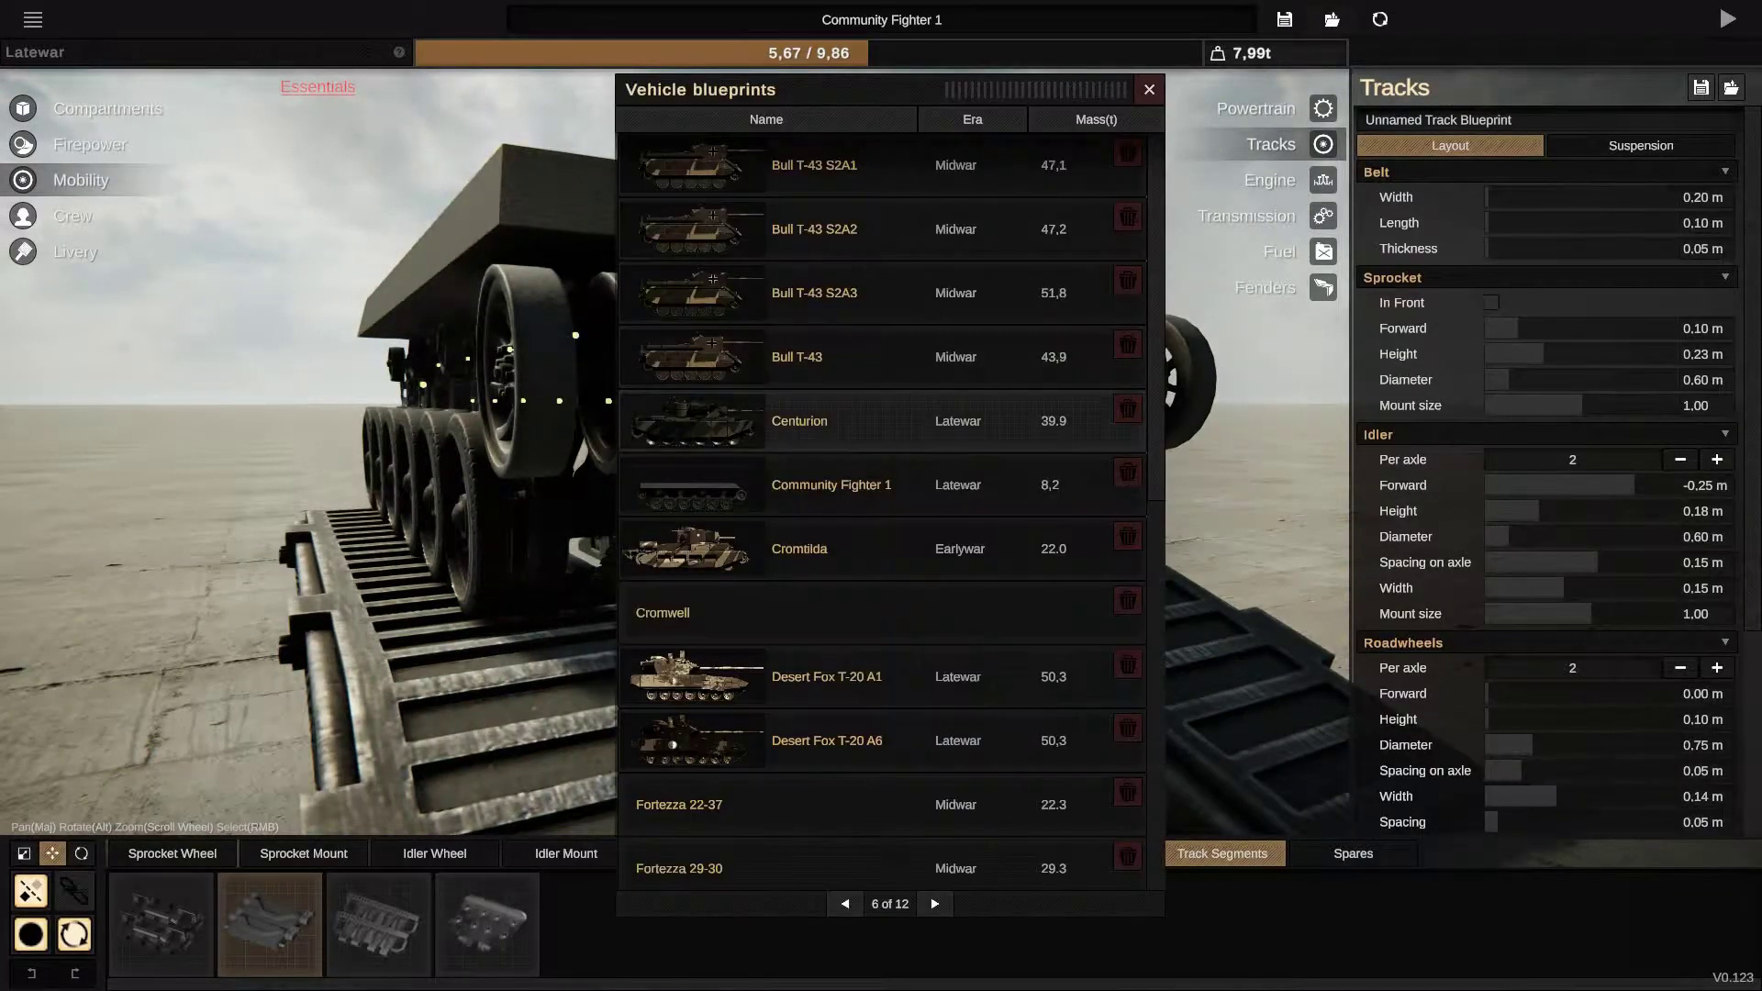
Step: Orbit the reloaded Community Fighter 1 to inspect its running gear and suspension
mouse_move(662, 374)
left_mouse_down()
mouse_move(414, 482)
mouse_move(536, 359)
left_mouse_up()
scroll(625, 394, "up", 5)
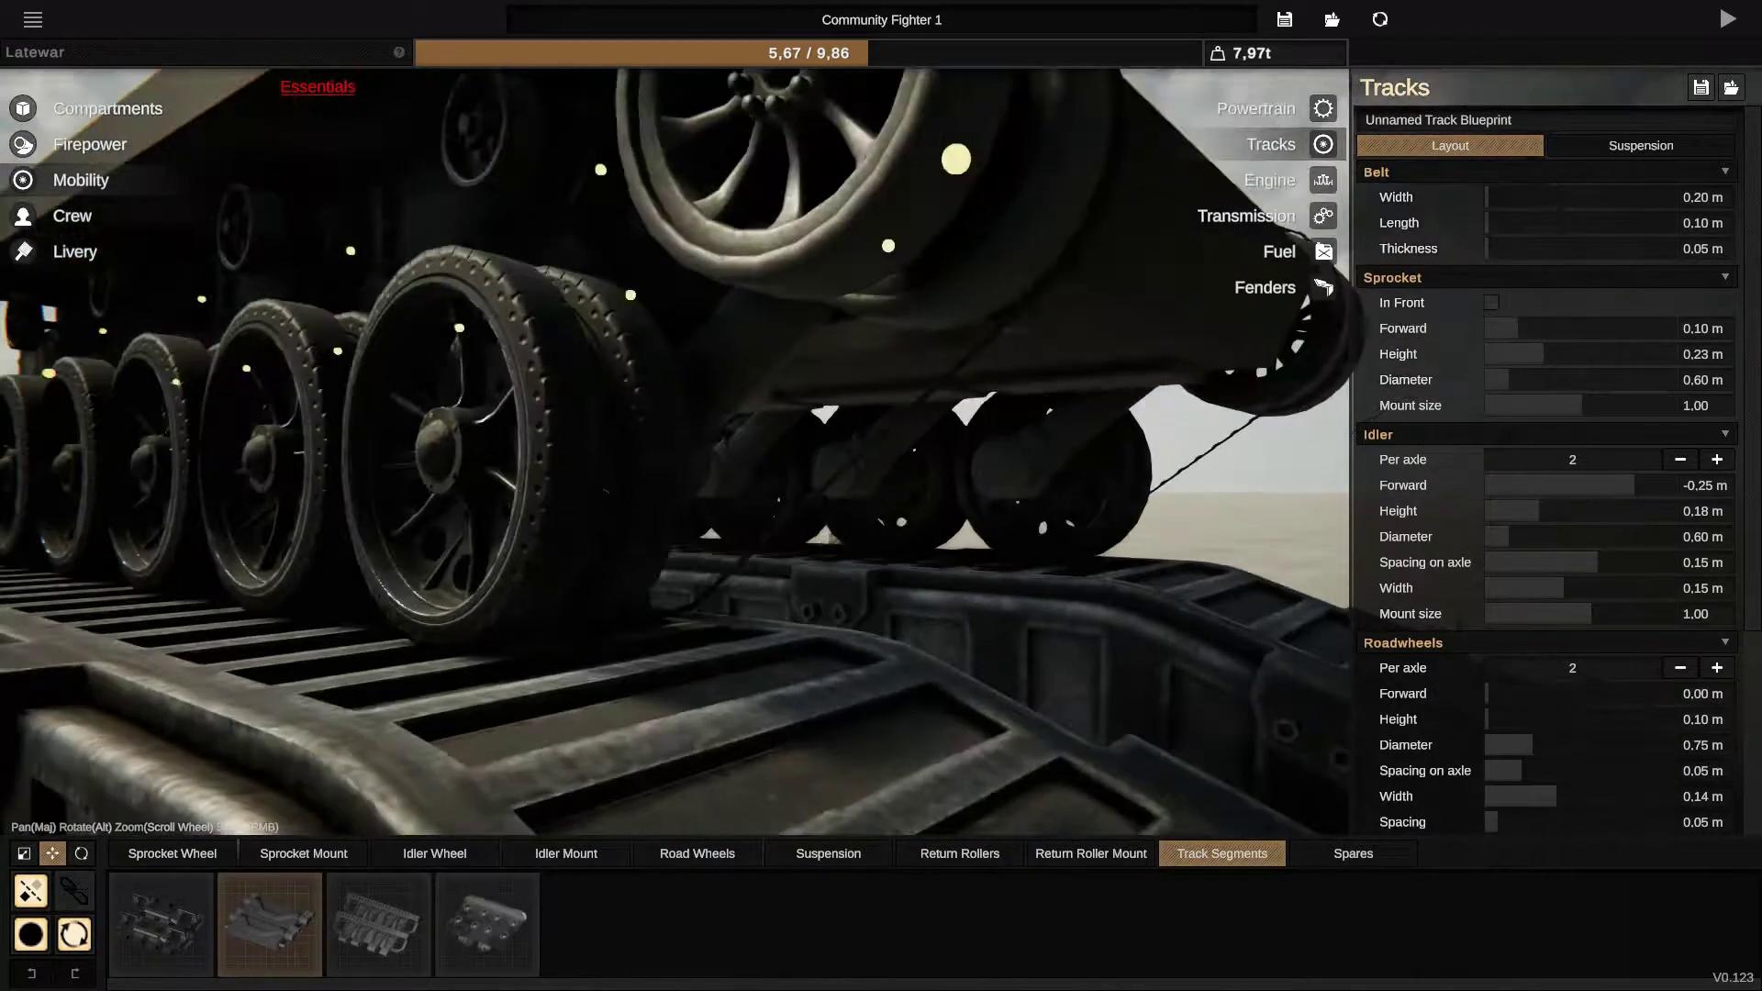
scroll(537, 358, "down", 4)
left_click_drag(261, 333, 886, 245)
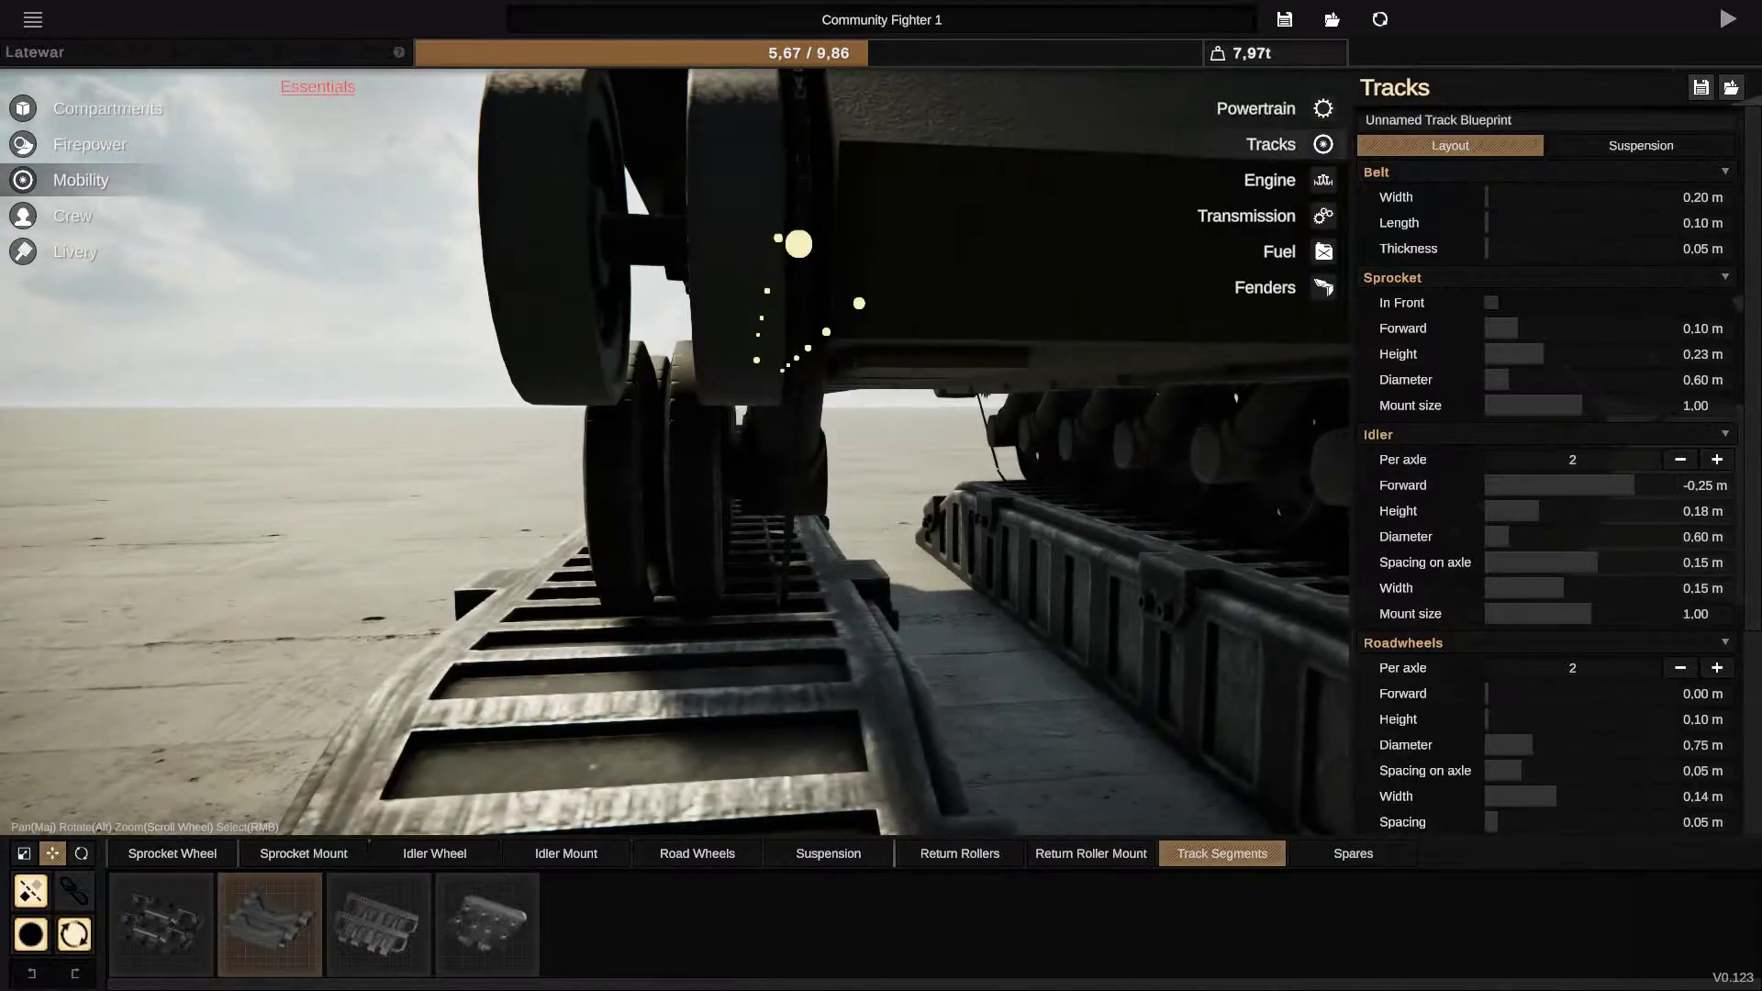
mouse_move(885, 245)
left_mouse_down()
mouse_move(963, 382)
mouse_move(825, 413)
mouse_move(826, 468)
mouse_move(771, 441)
mouse_move(744, 454)
left_mouse_up()
scroll(825, 414, "down", 5)
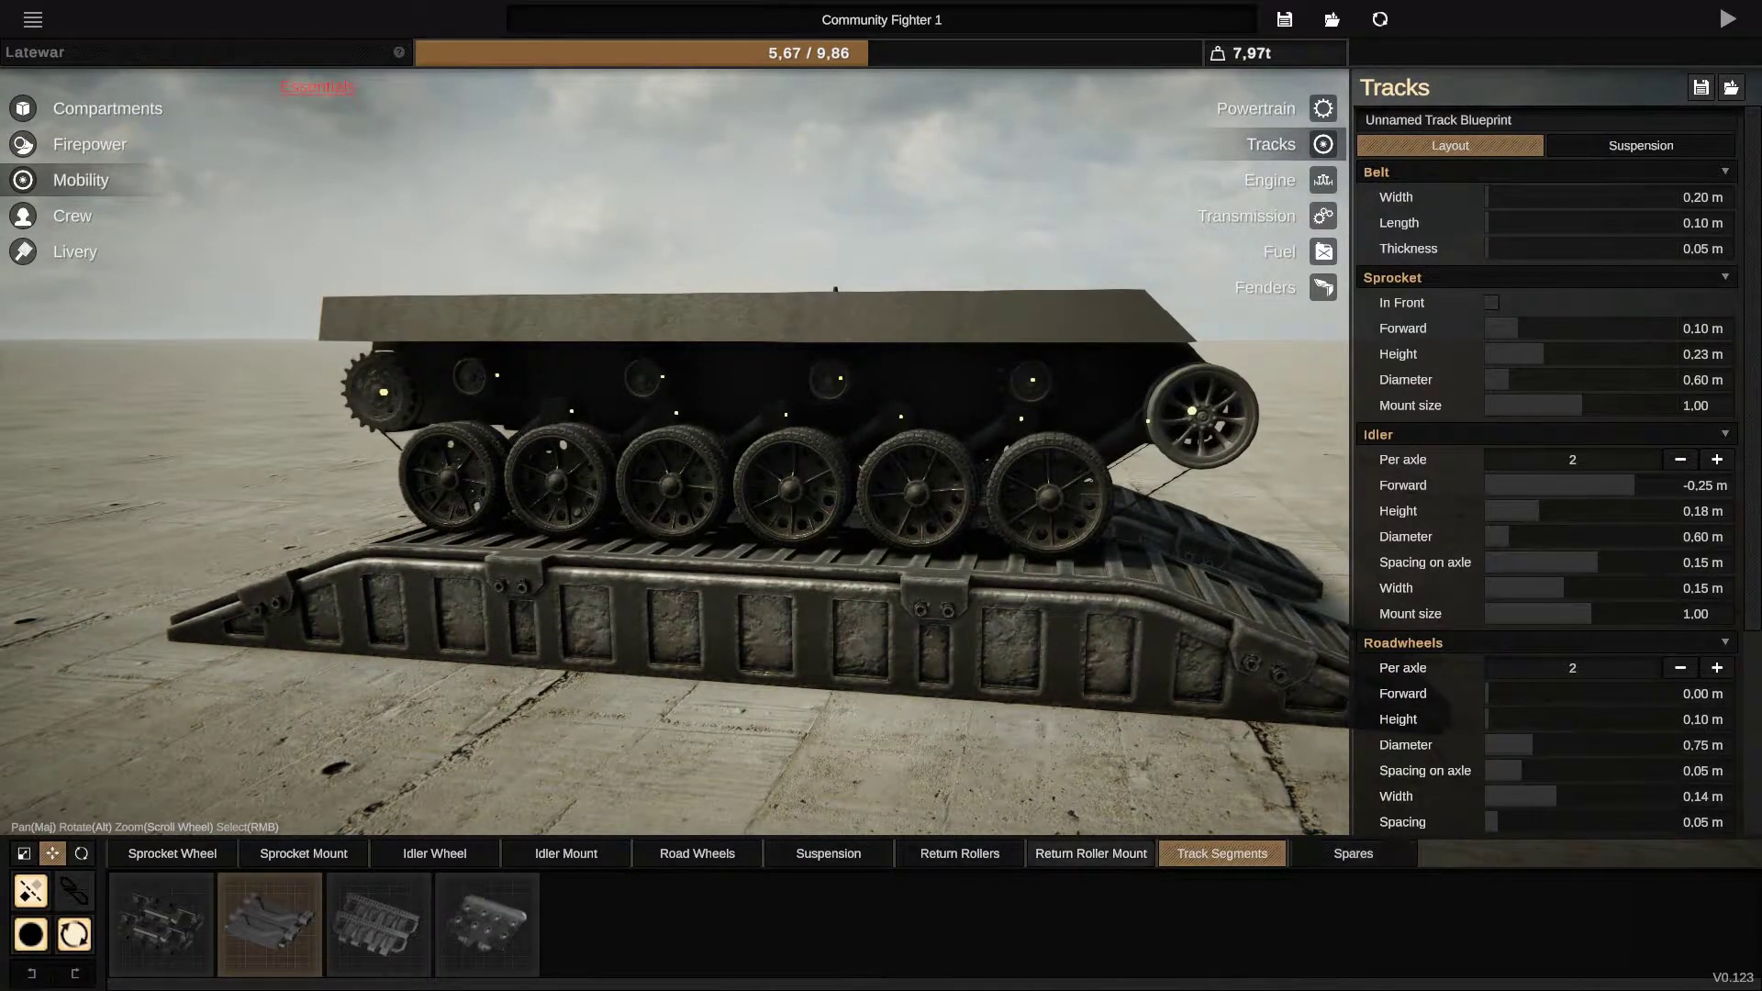
Step: Swap the road wheels for the rubber-tyred wheel style
left_click(696, 854)
left_click(814, 925)
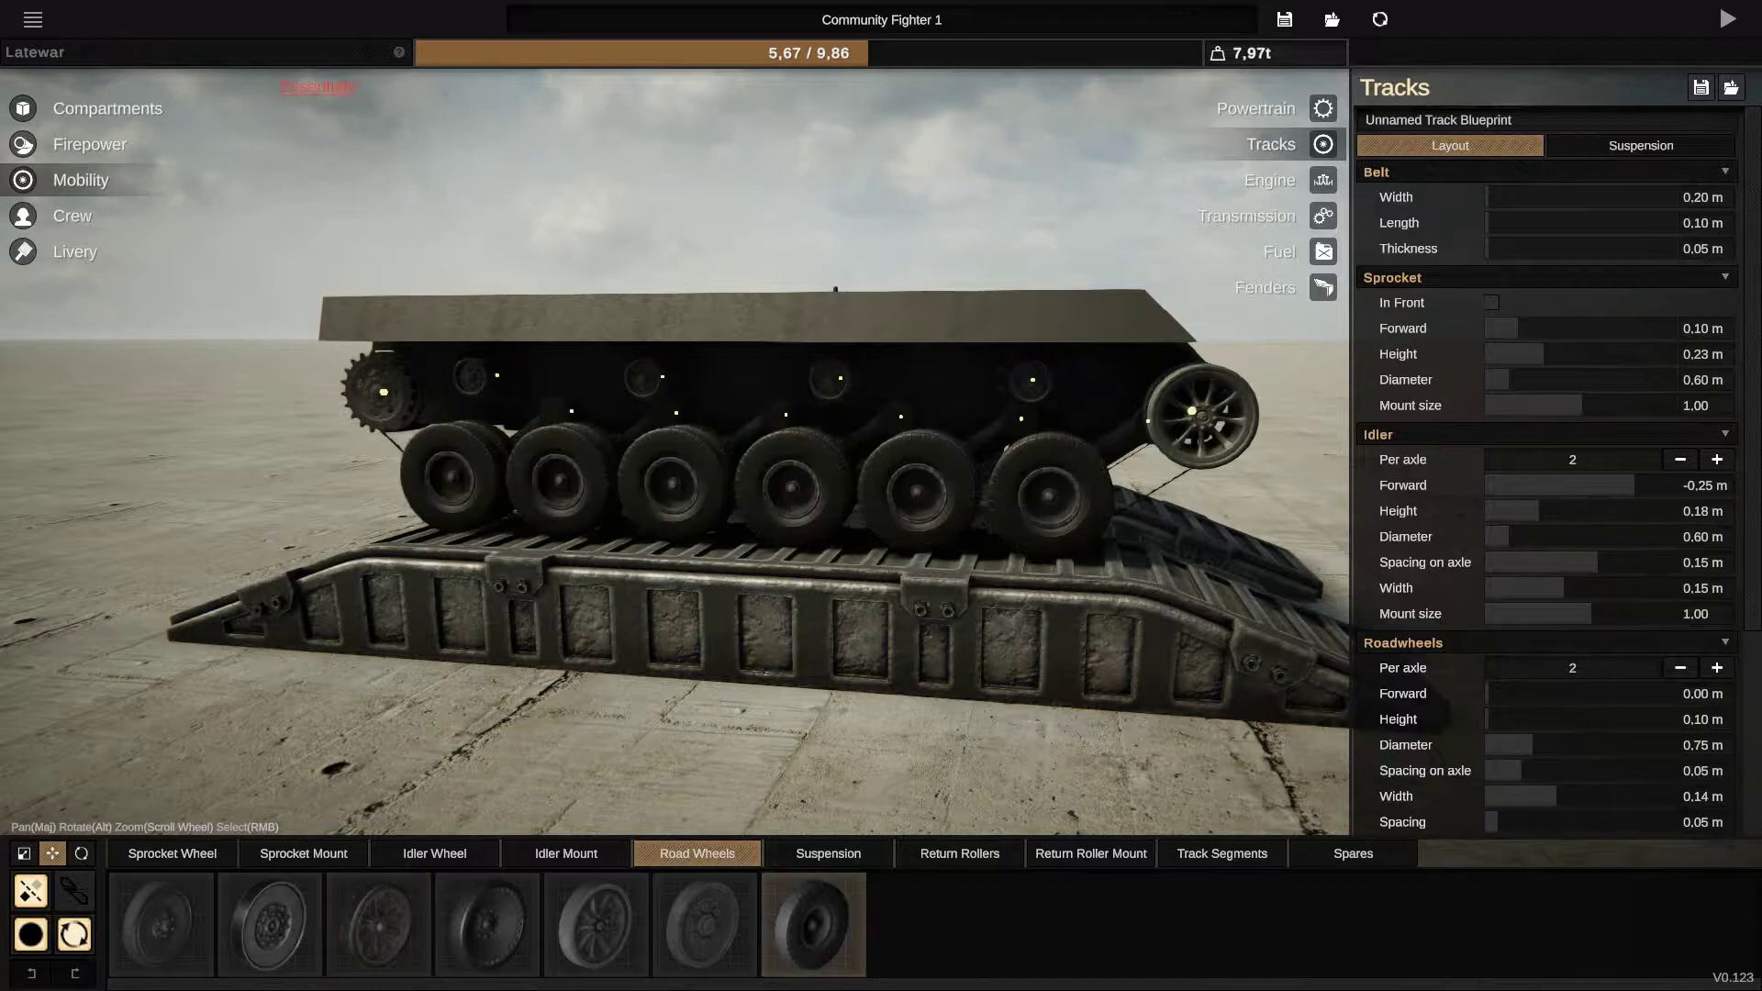
mouse_move(771, 454)
left_mouse_down()
mouse_move(661, 413)
mouse_move(578, 413)
left_mouse_up()
scroll(770, 454, "up", 3)
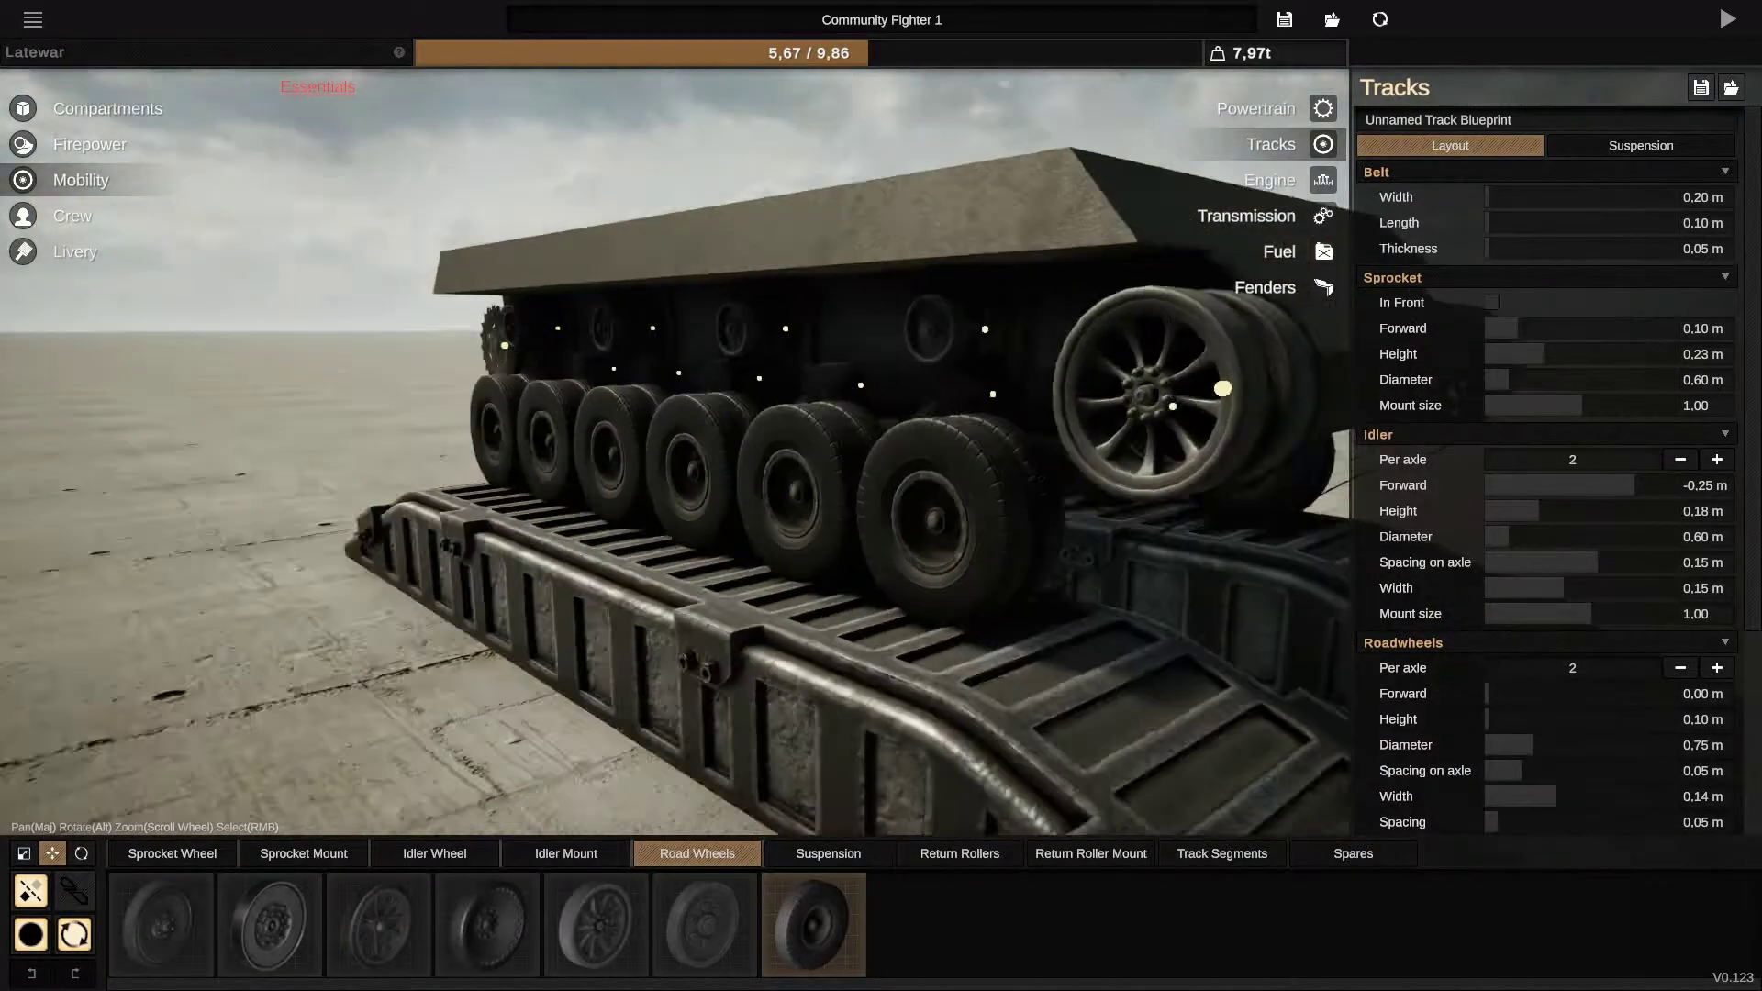
scroll(688, 454, "up", 5)
mouse_move(689, 454)
left_mouse_down()
mouse_move(606, 441)
mouse_move(647, 441)
left_mouse_up()
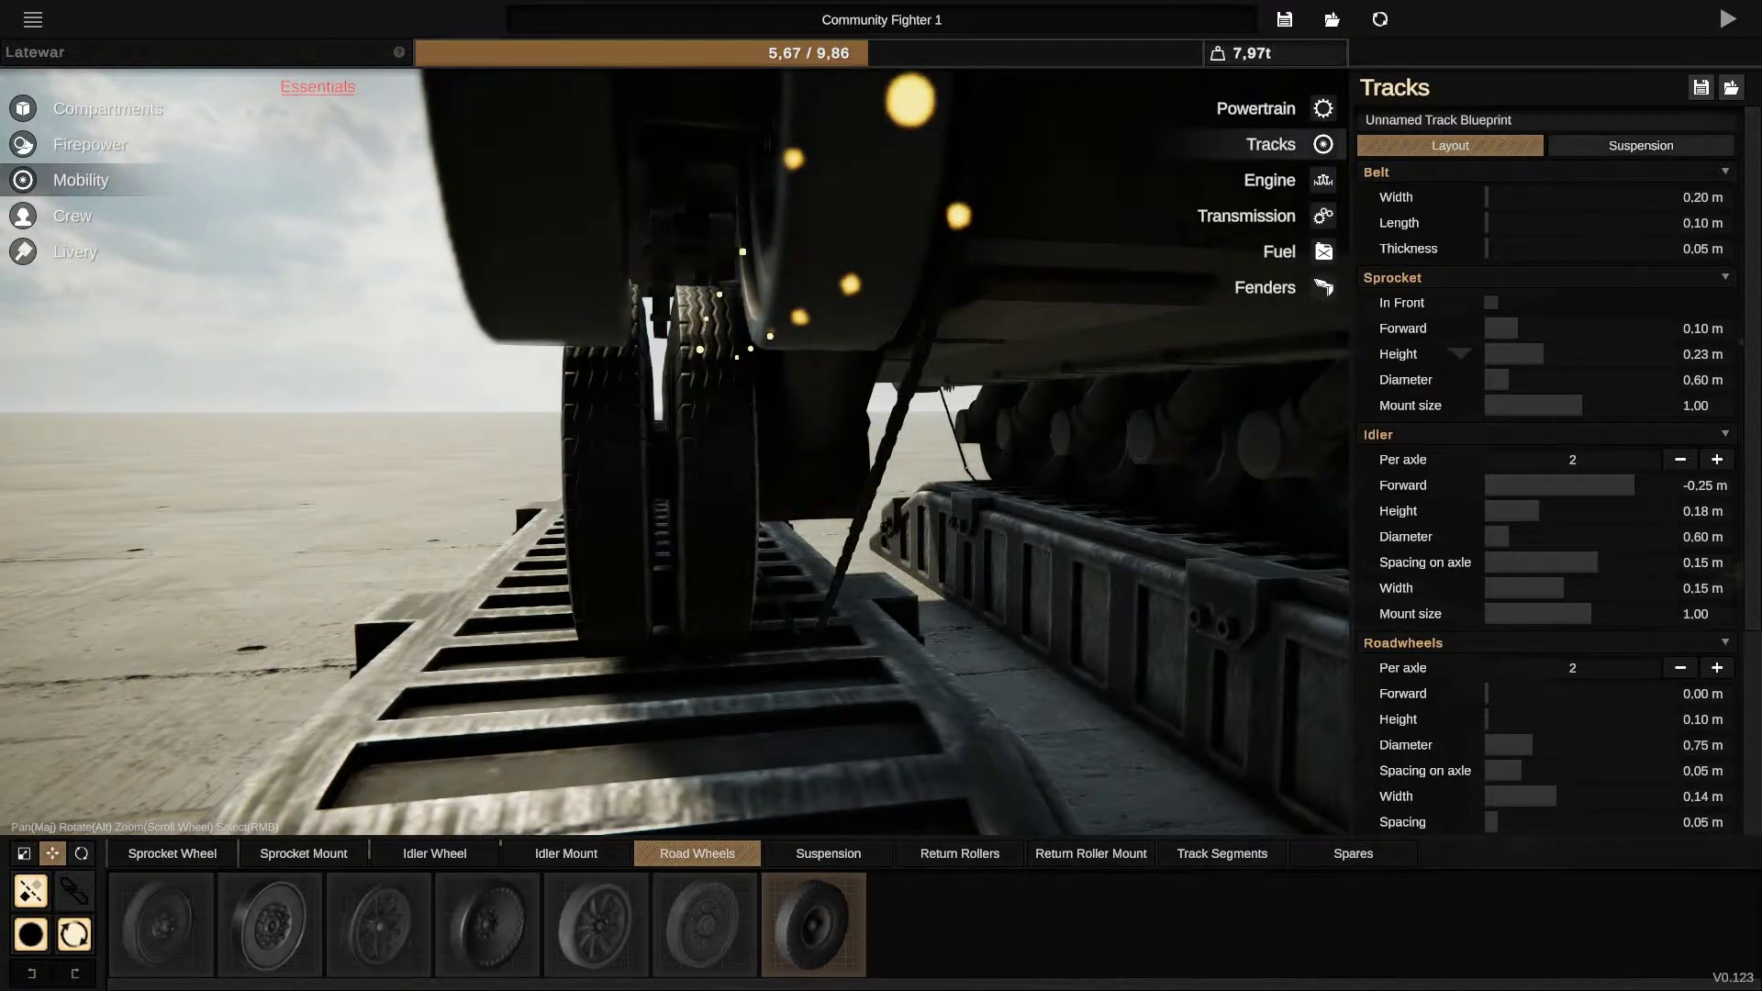
Step: Set the suspension adjust to -0.15 and inspect the wheels from several angles
left_click(1640, 145)
left_click_drag(1577, 222, 1511, 221)
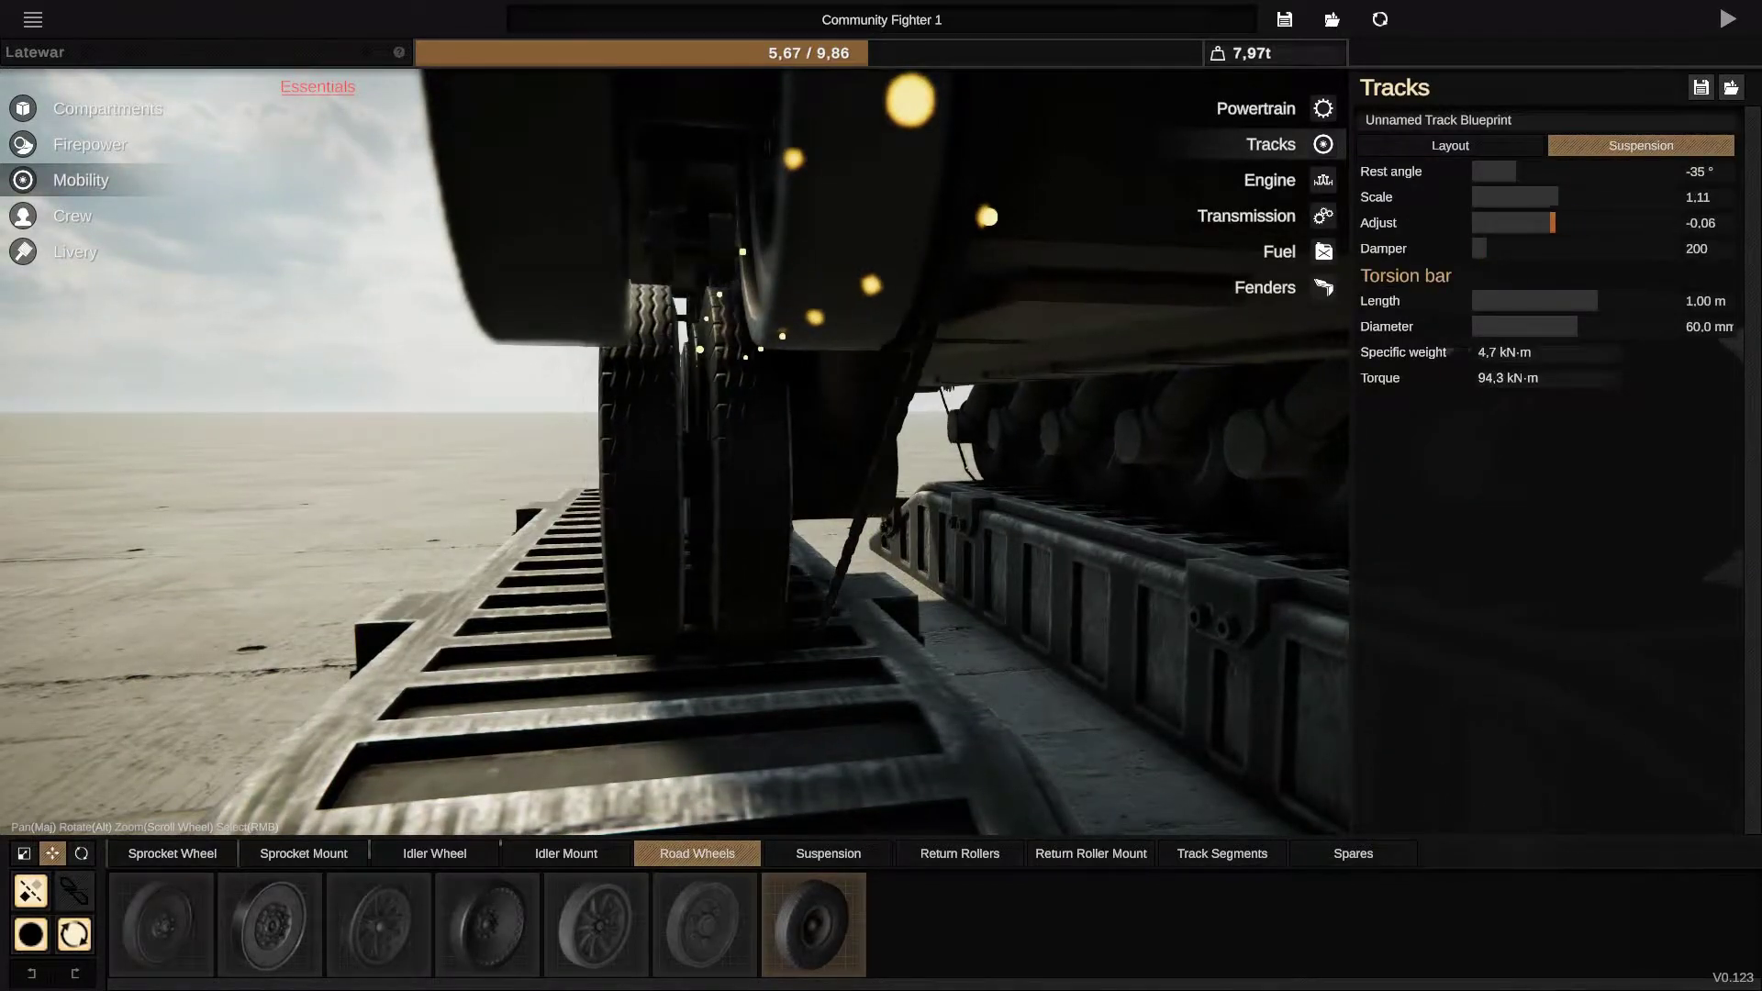
left_click_drag(949, 399, 1002, 394)
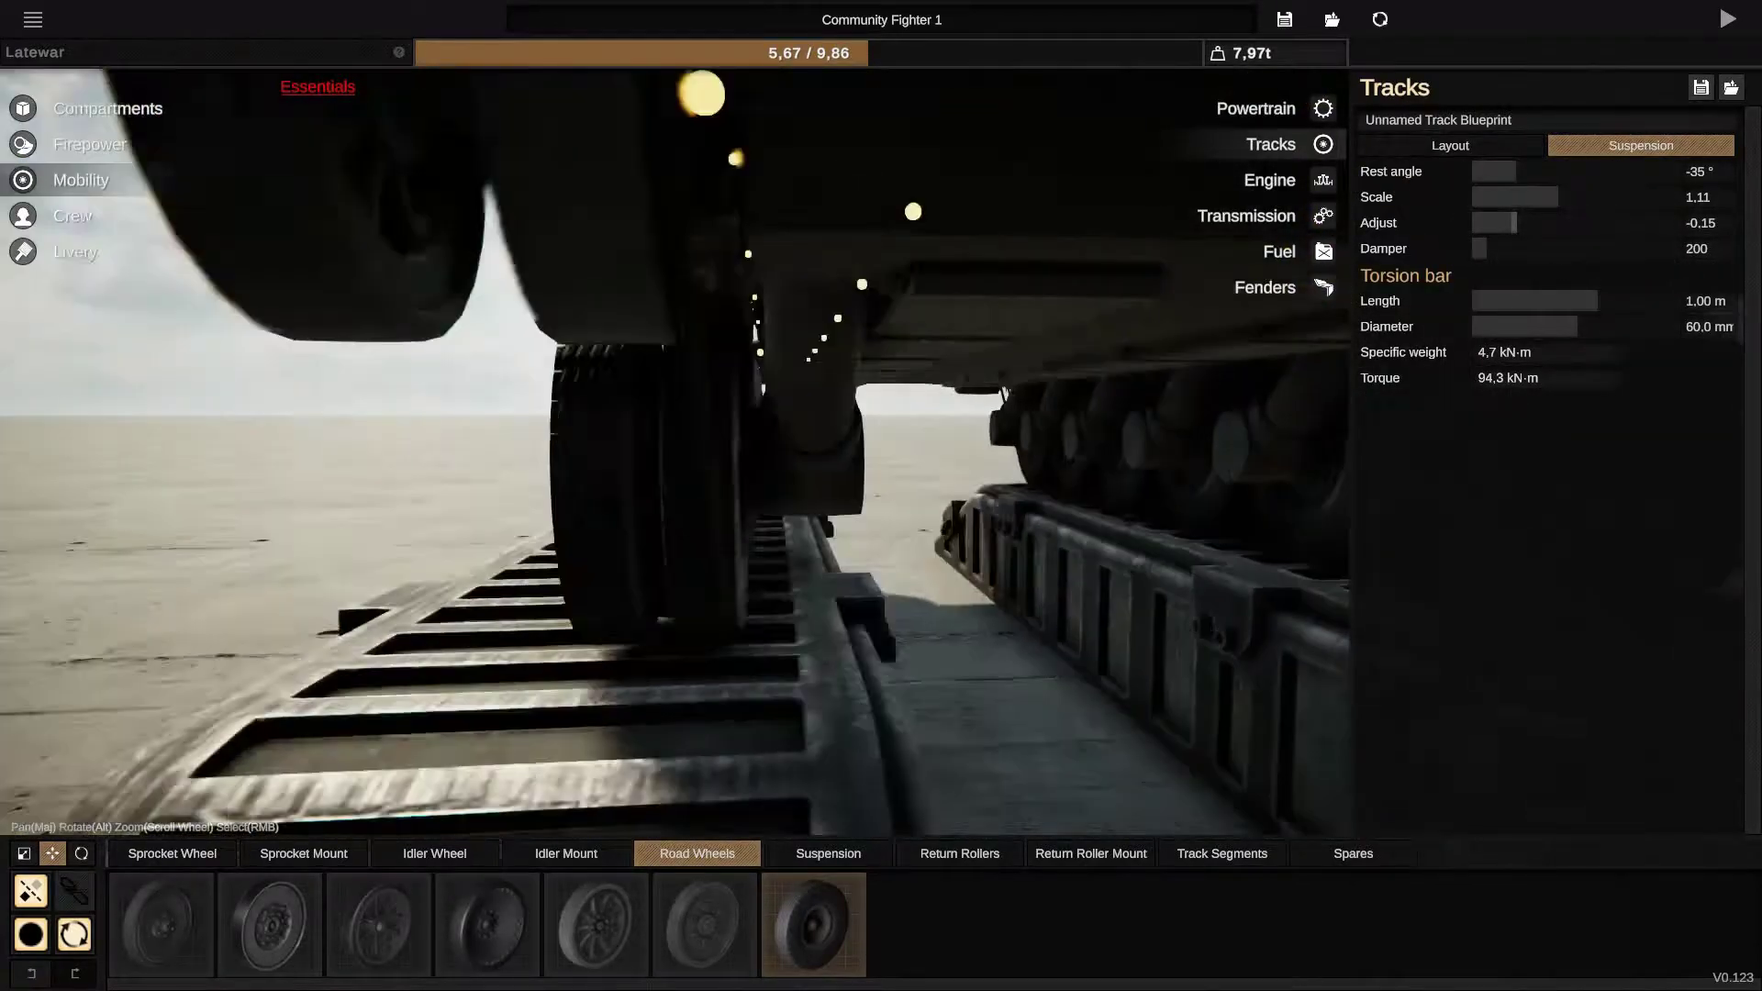
scroll(881, 454, "down", 5)
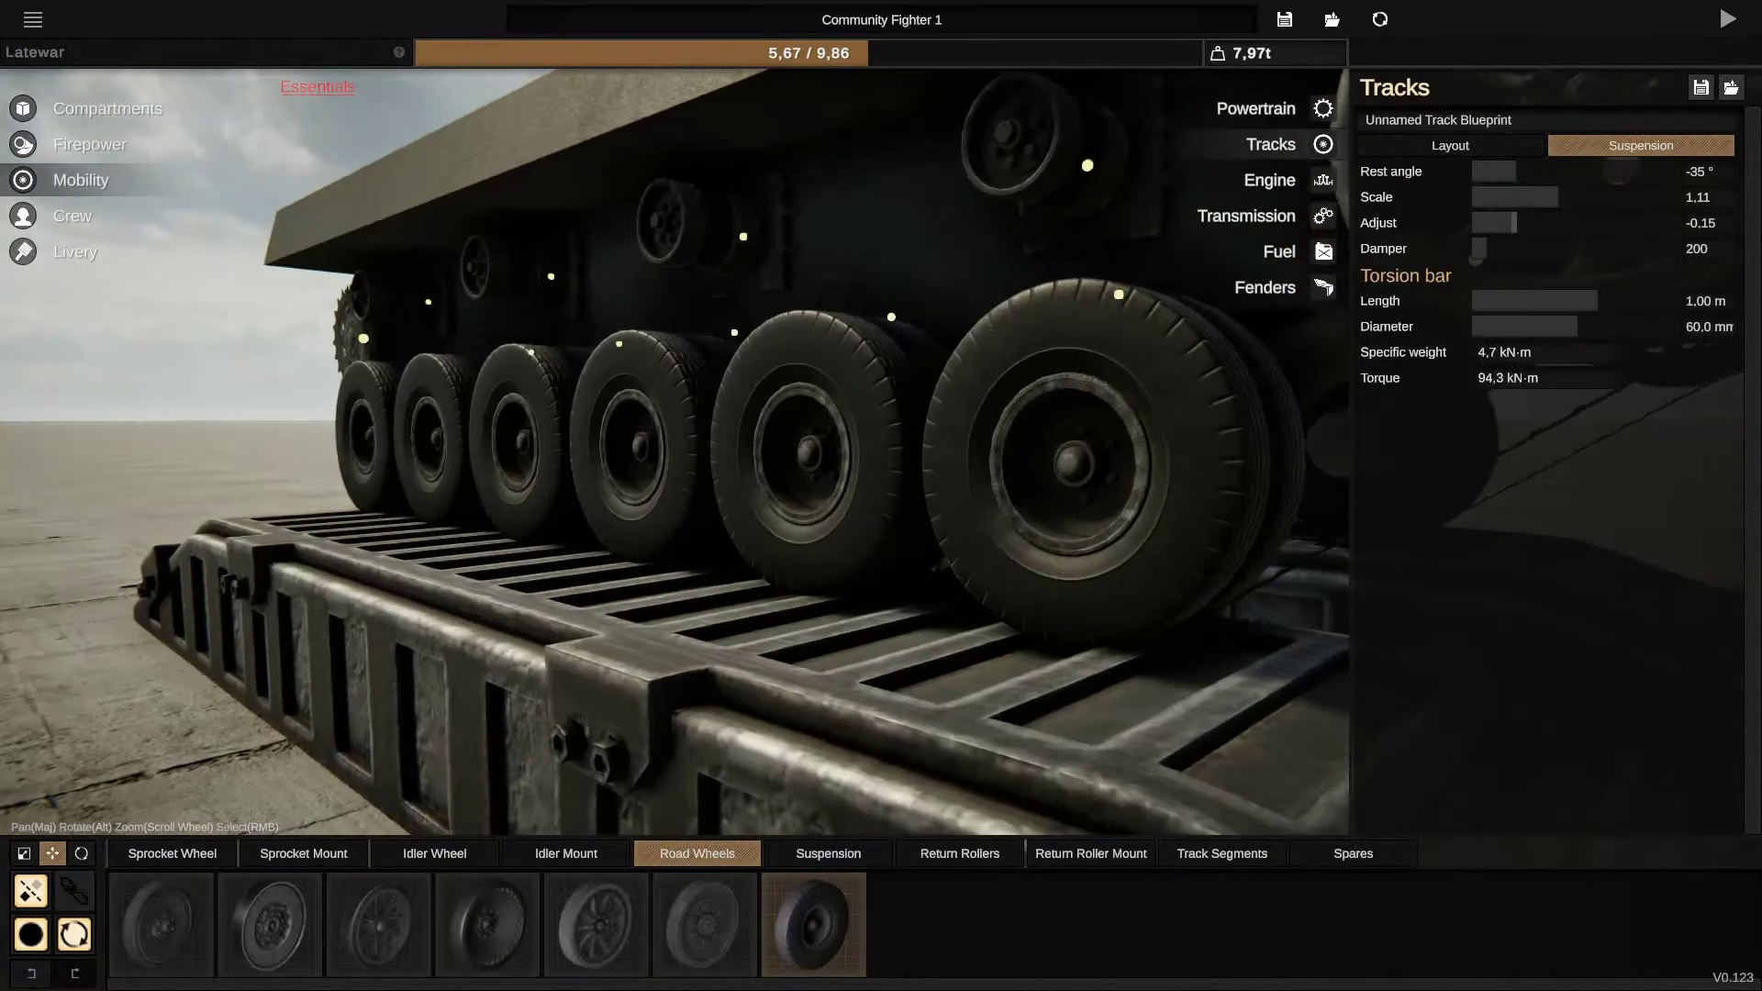
mouse_move(880, 455)
left_mouse_down()
mouse_move(826, 455)
mouse_move(894, 455)
left_mouse_up()
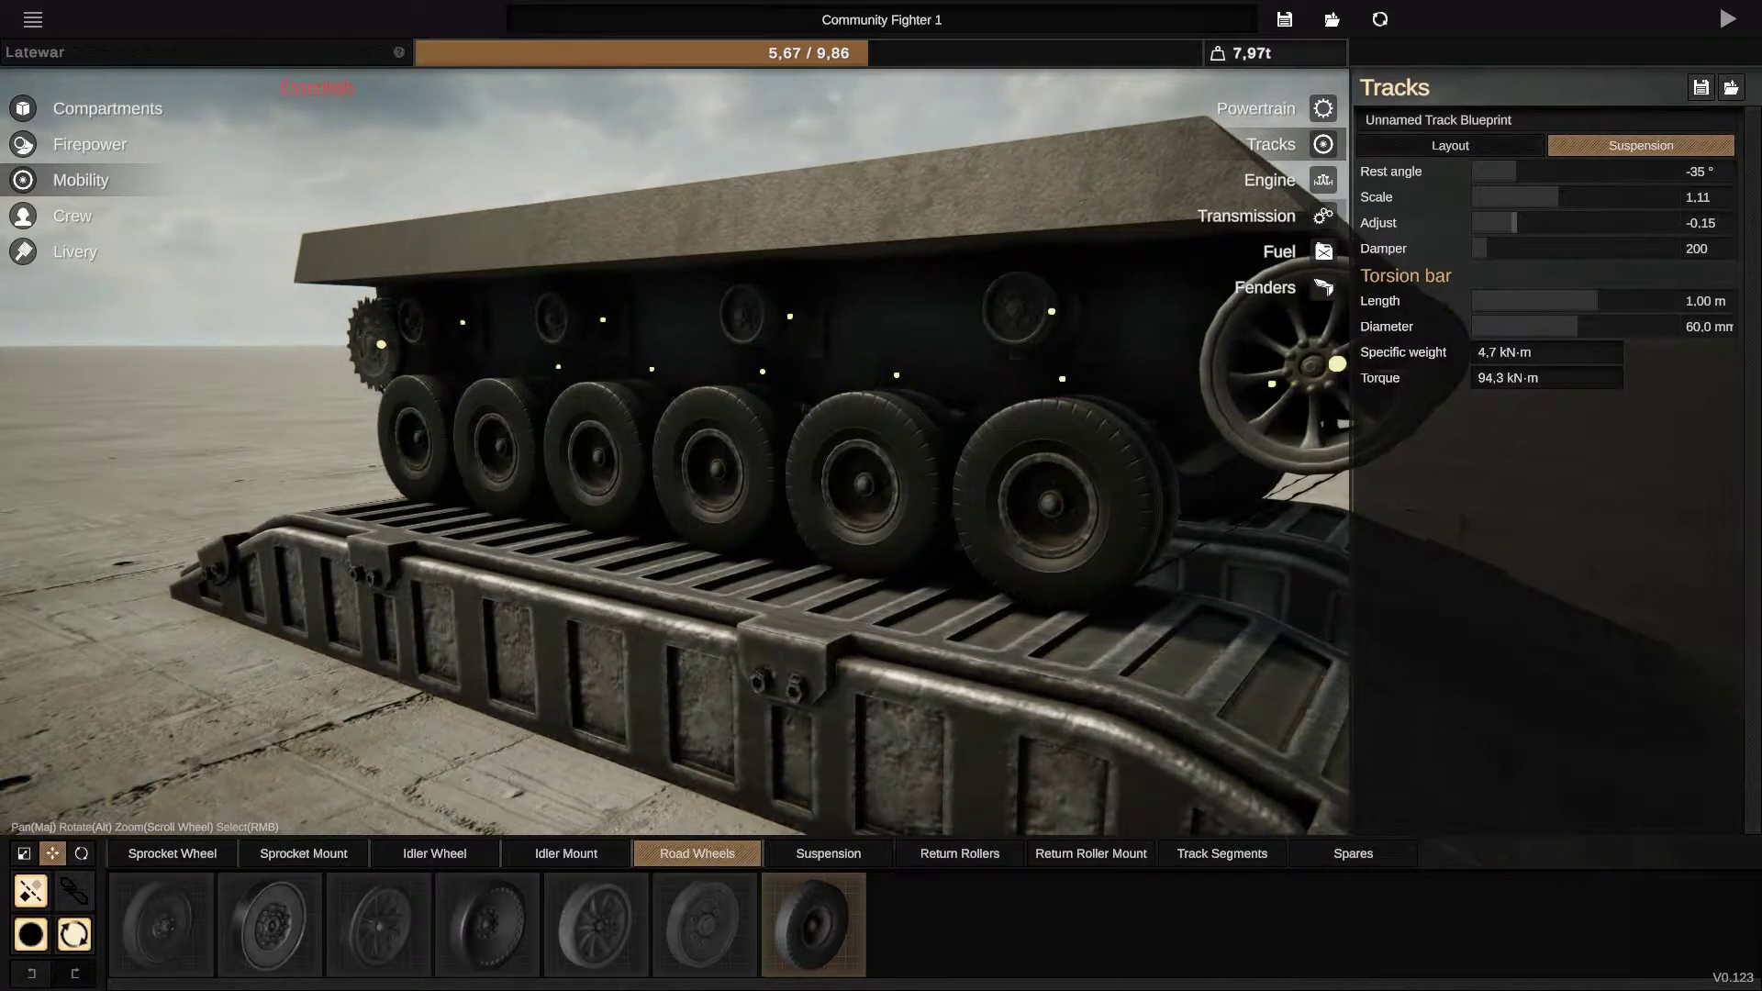
scroll(881, 454, "down", 4)
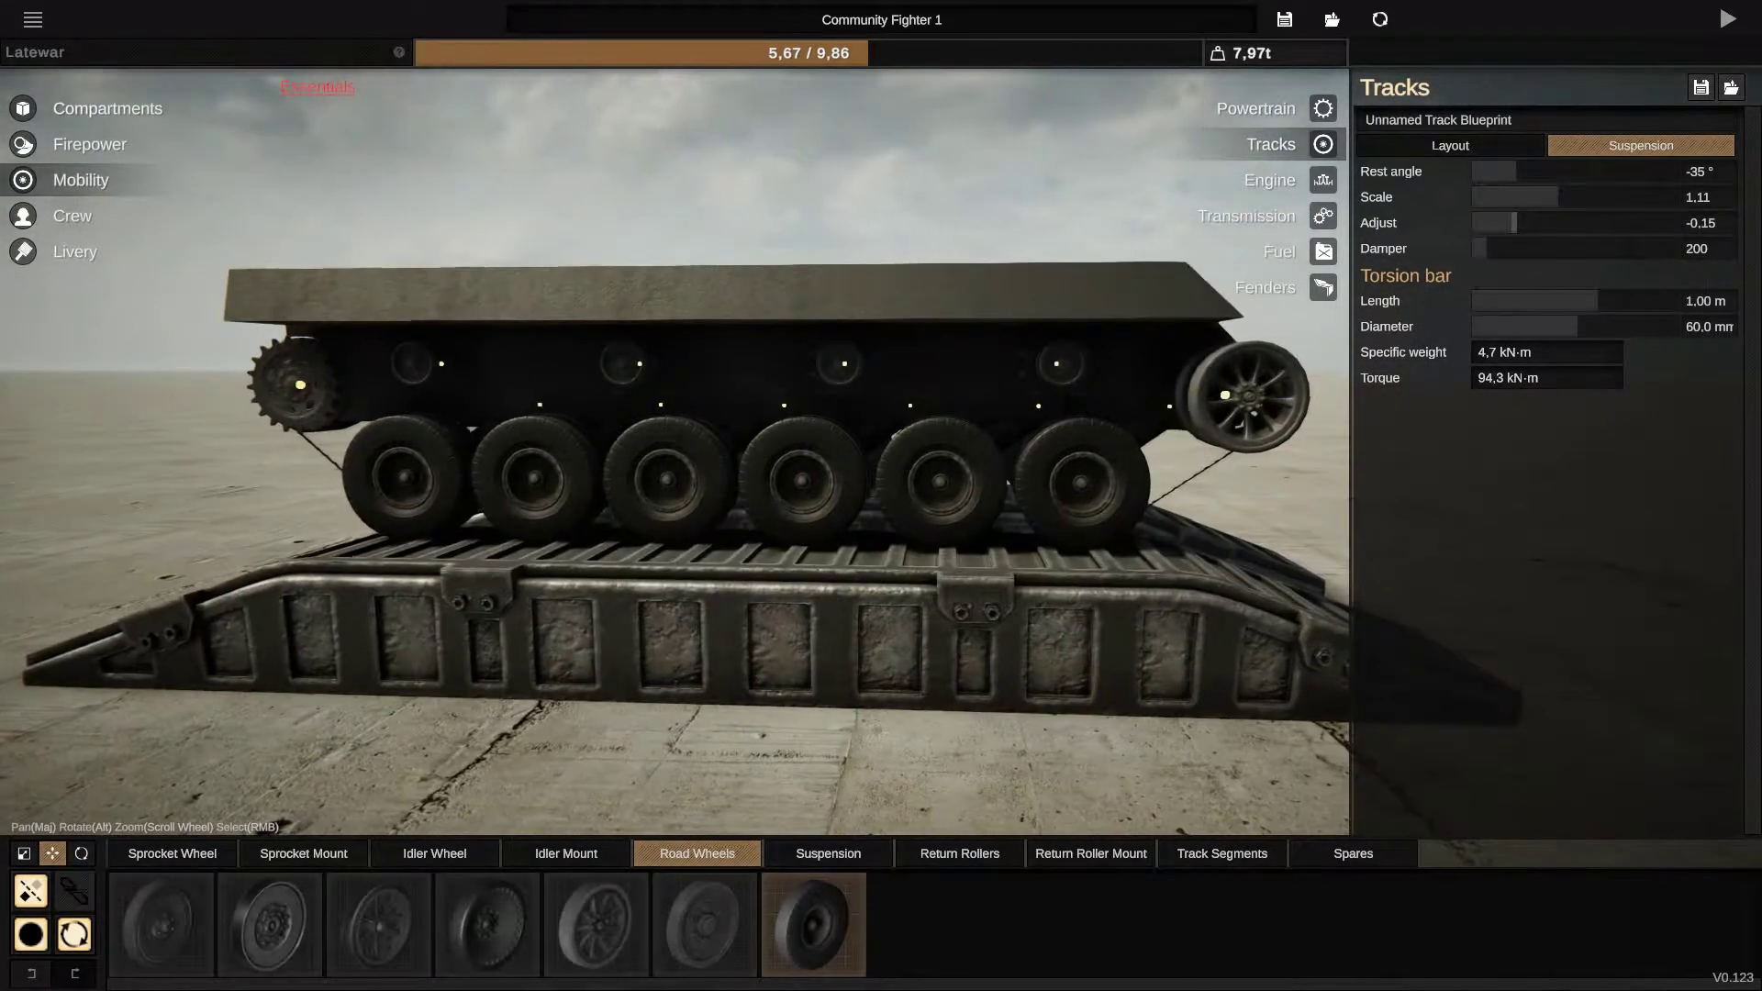
left_click_drag(827, 455, 965, 413)
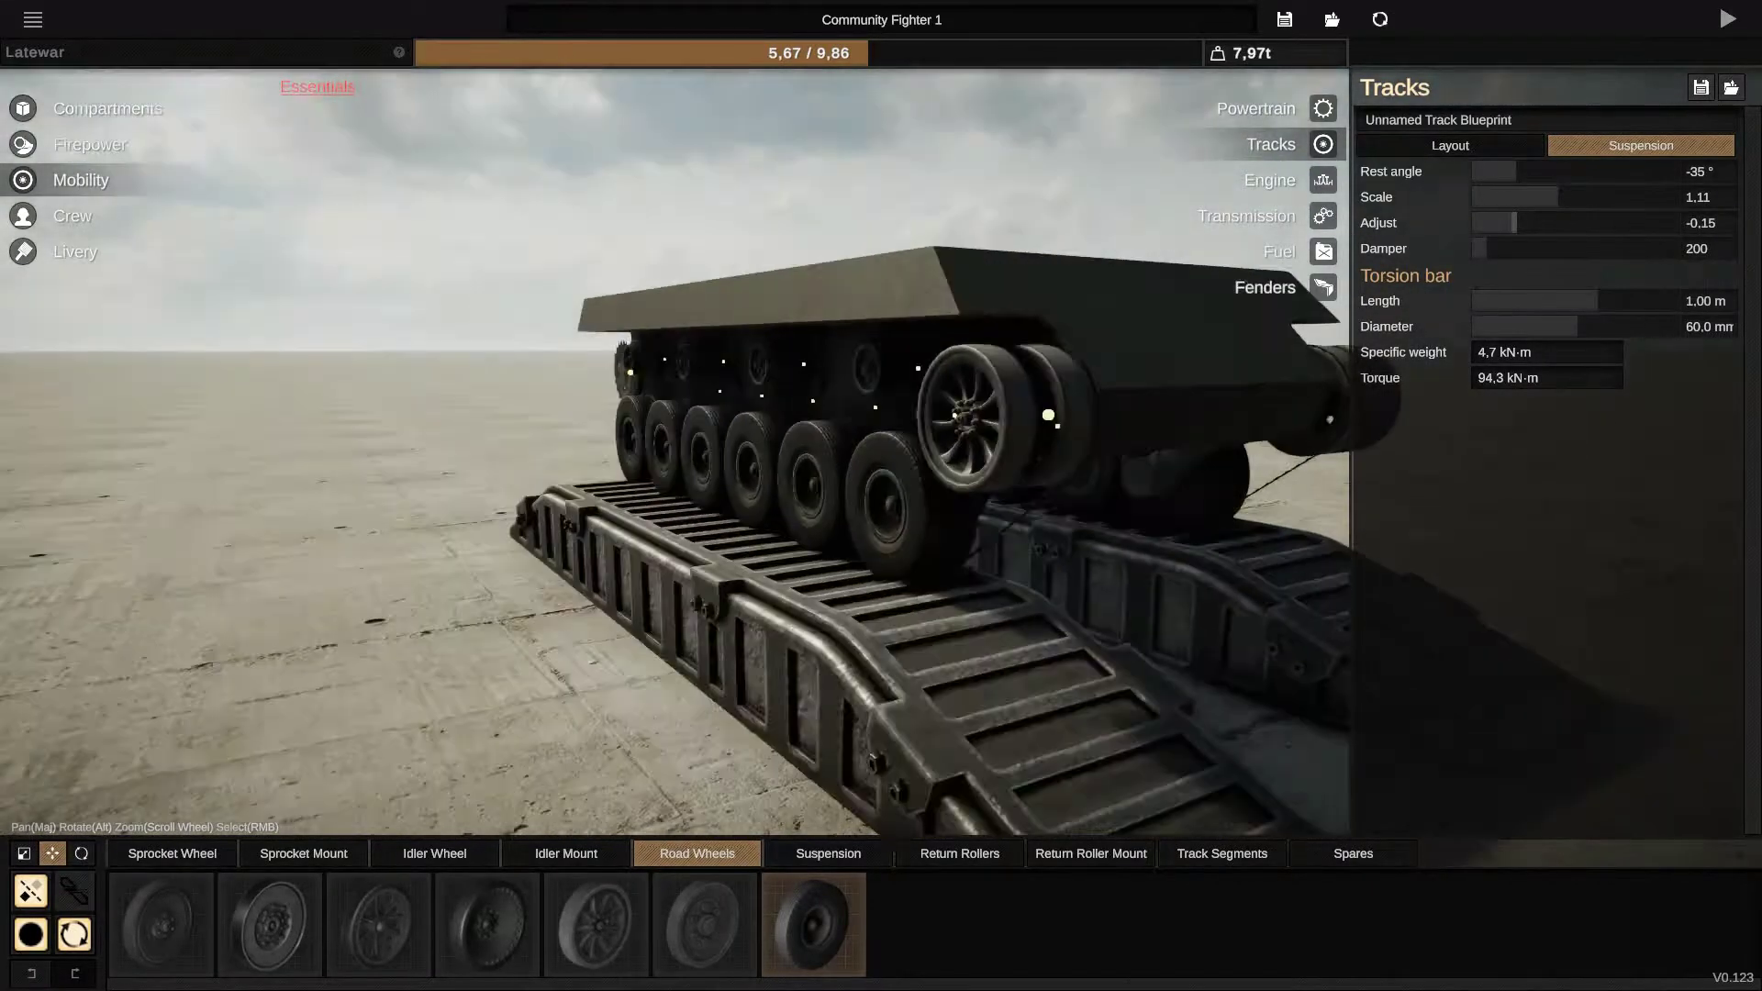
scroll(881, 454, "up", 5)
left_click_drag(880, 454, 772, 495)
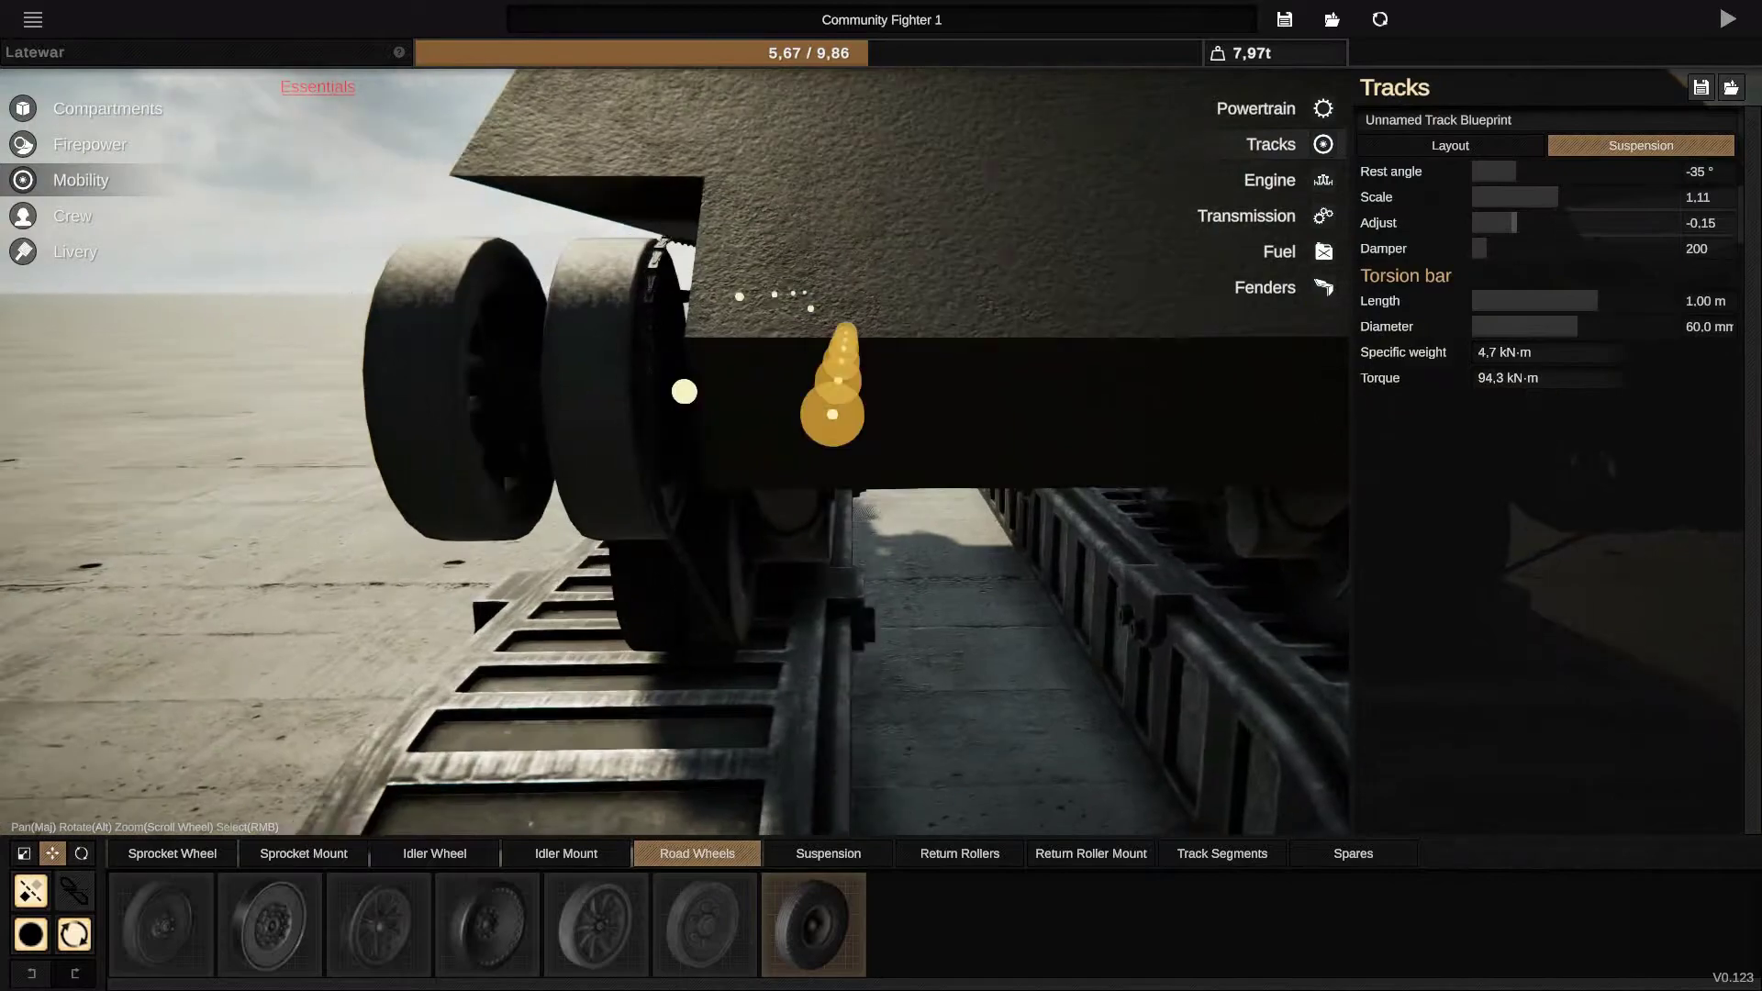
scroll(881, 454, "down", 4)
mouse_move(880, 454)
left_mouse_down()
mouse_move(771, 414)
mouse_move(881, 496)
mouse_move(772, 496)
left_mouse_up()
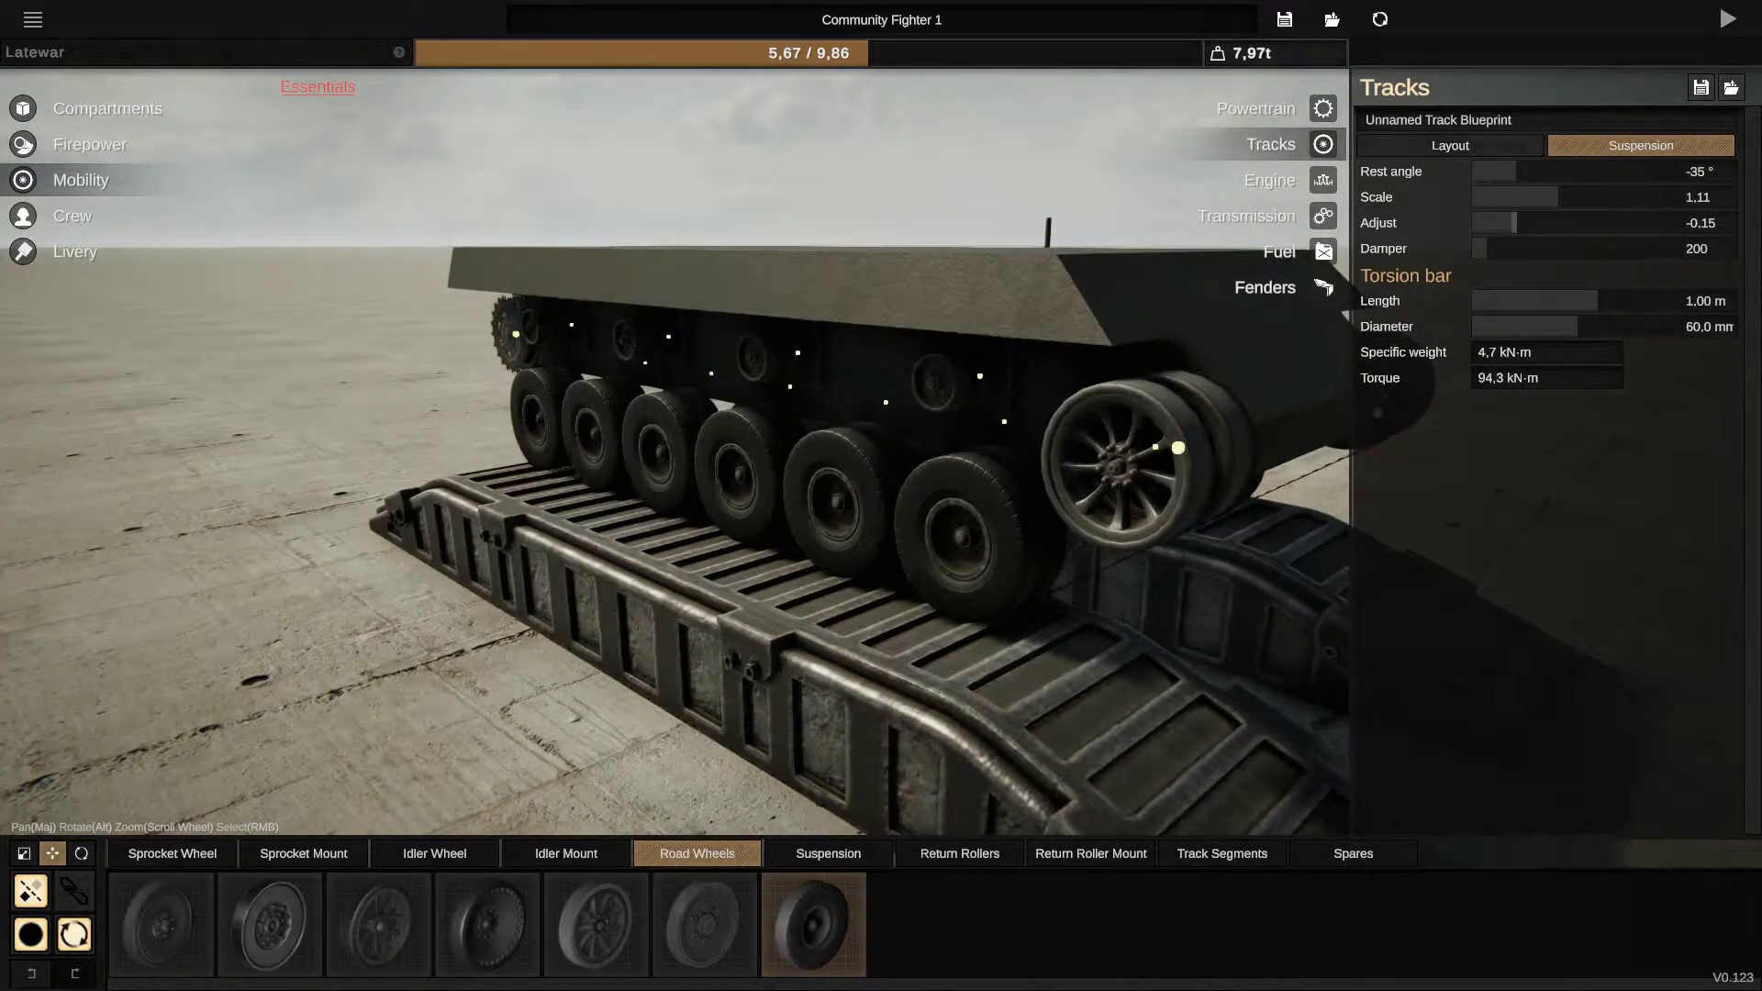
left_click(1450, 145)
scroll(880, 456, "up", 5)
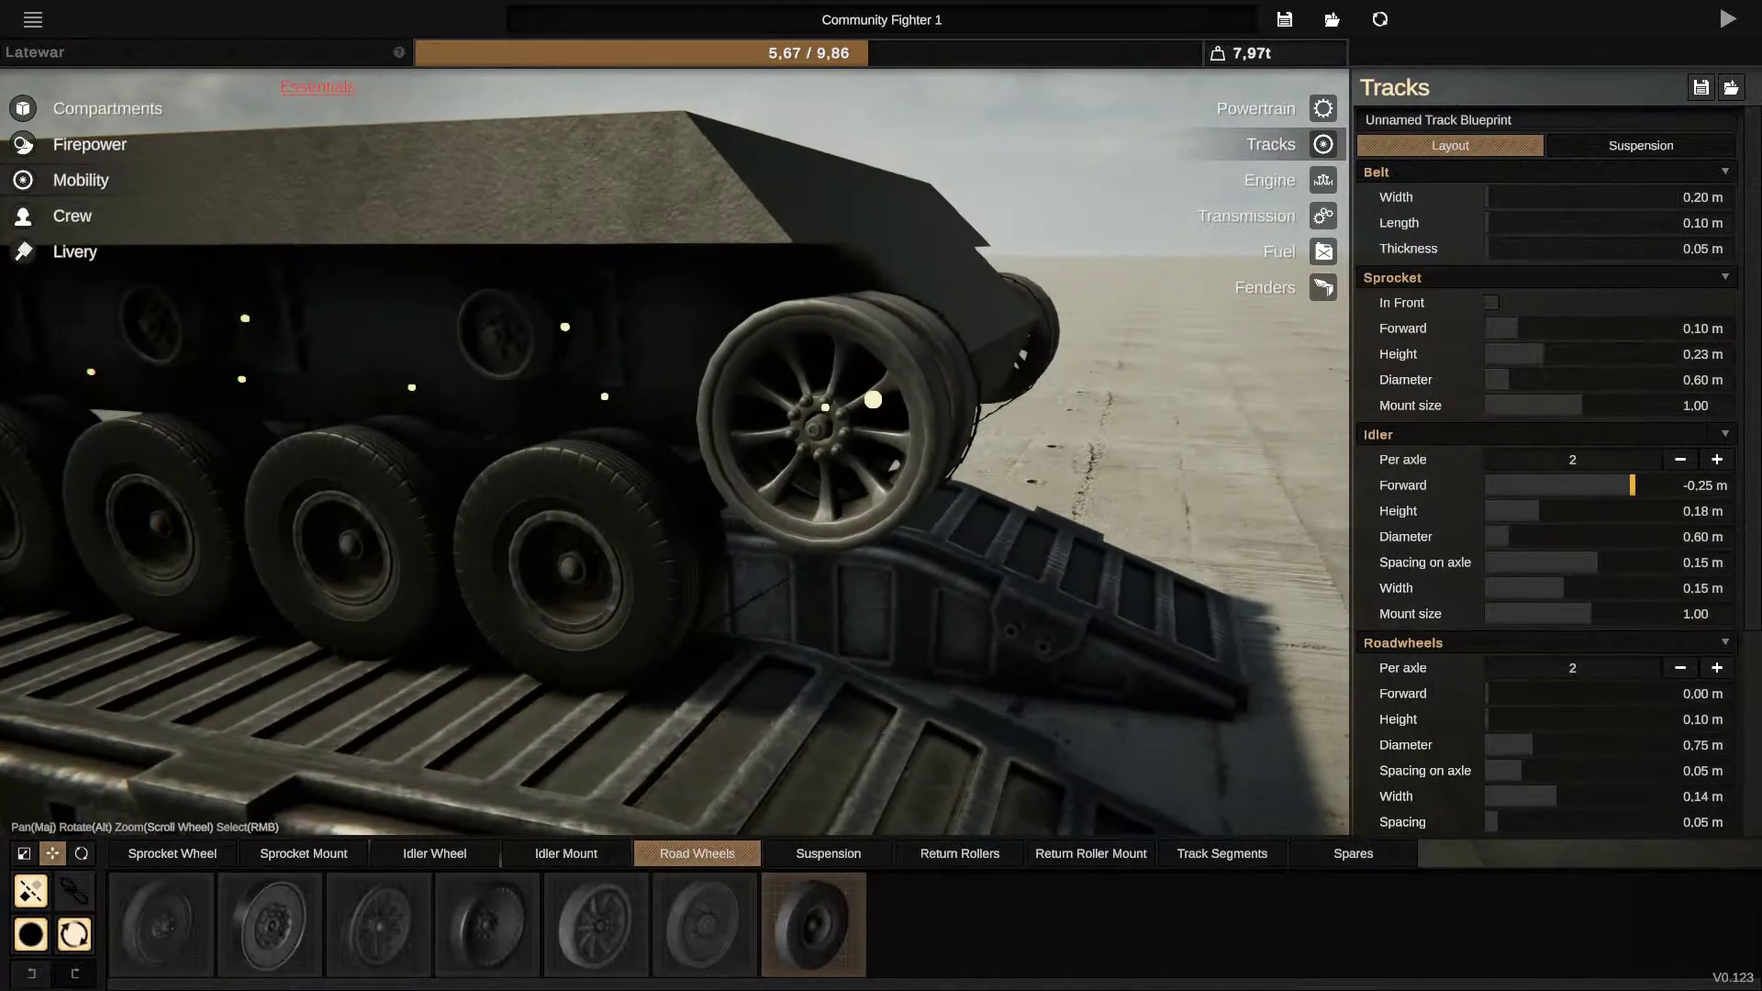
scroll(1542, 483, "down", 2)
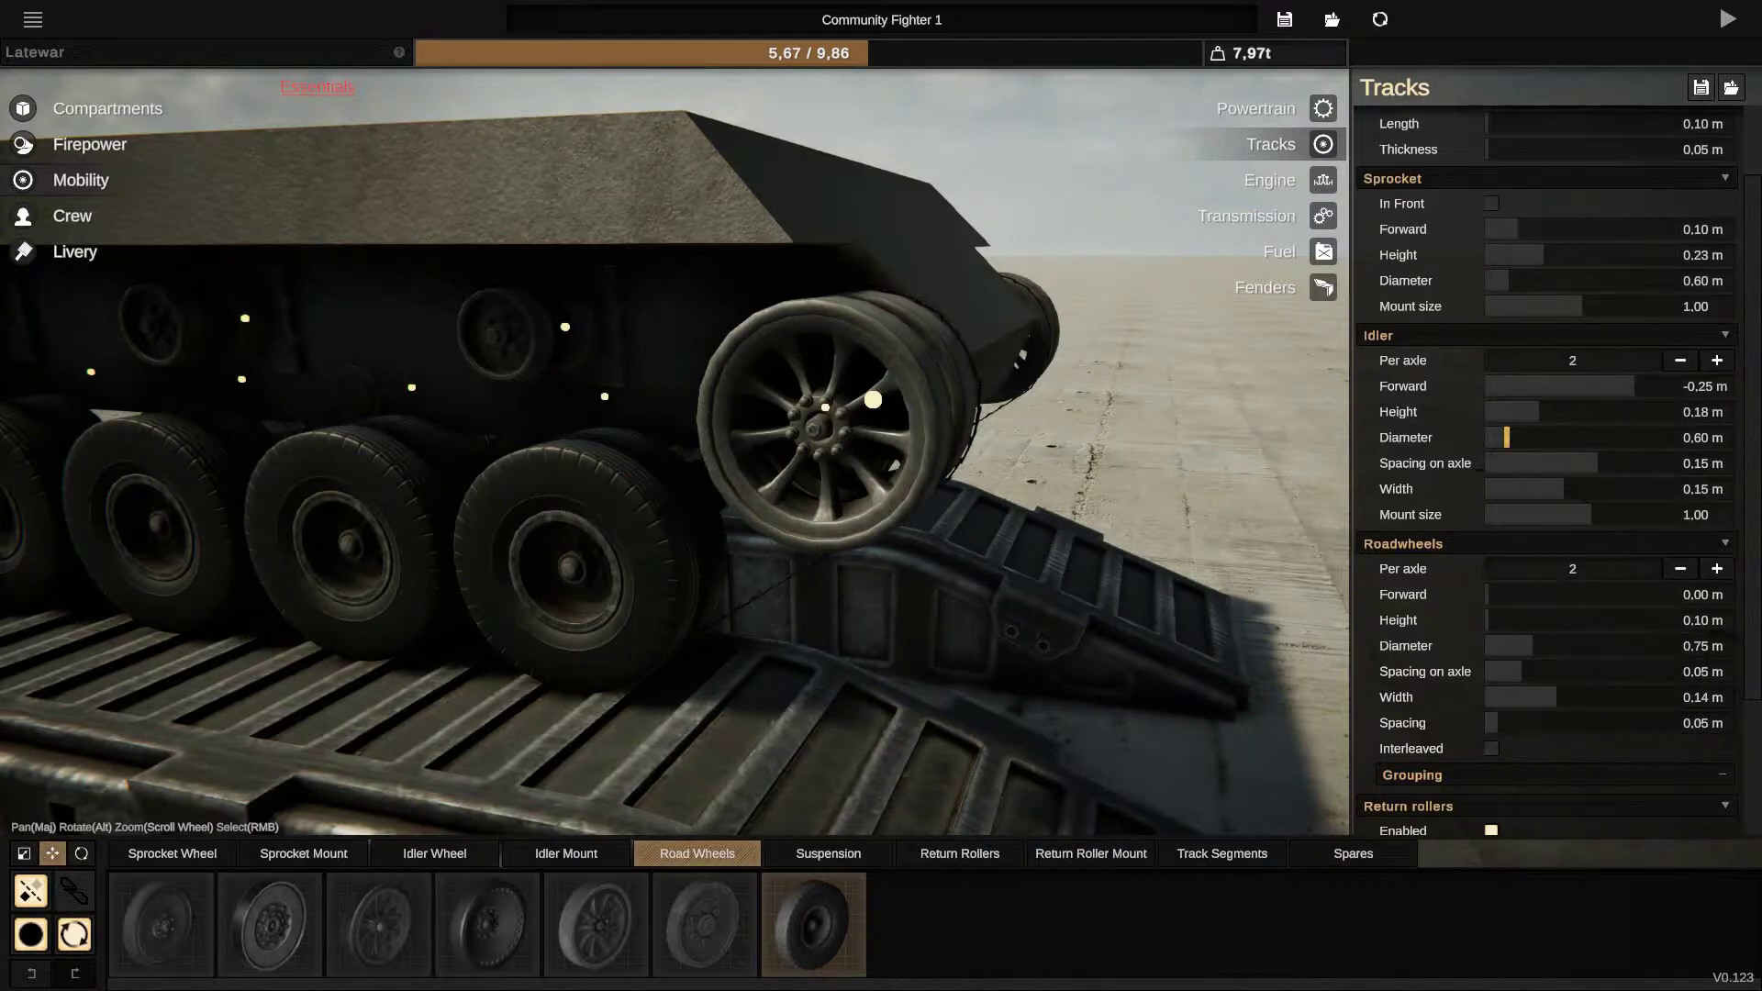
Step: Shrink the idler and sprocket to 0.30 m and halve the sprocket mount to 0.50
left_click_drag(1506, 436, 1487, 436)
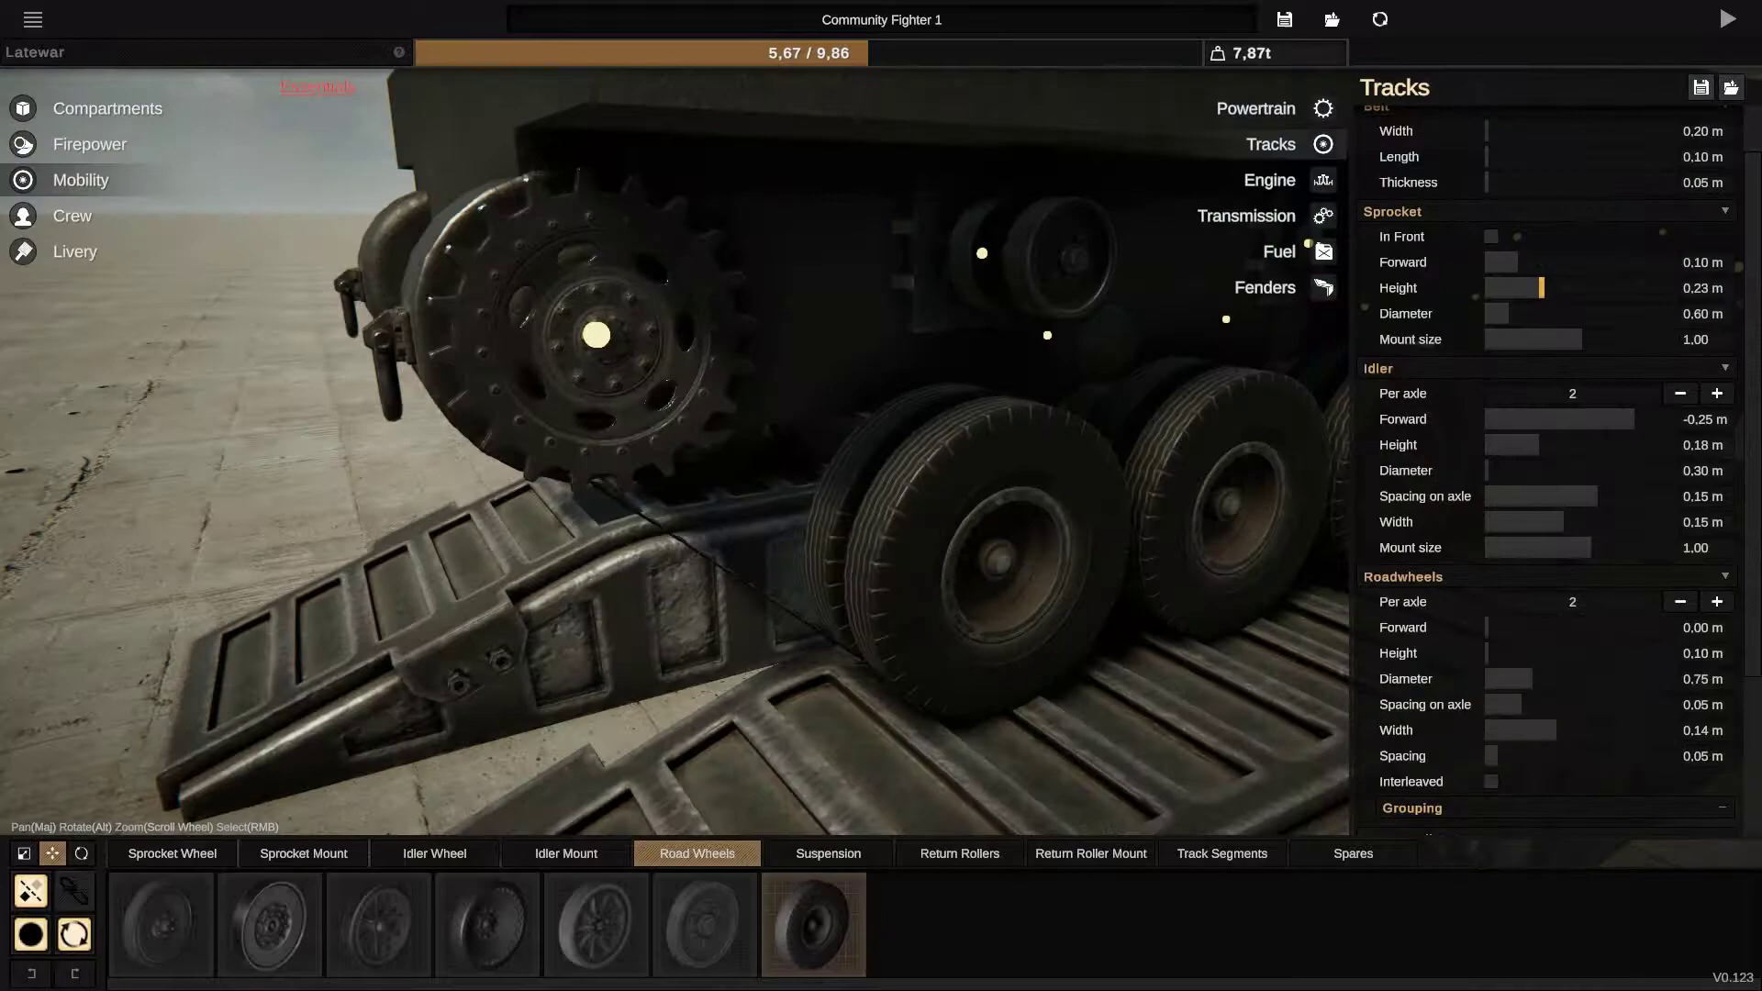
left_click_drag(1505, 313, 1486, 312)
scroll(675, 455, "down", 5)
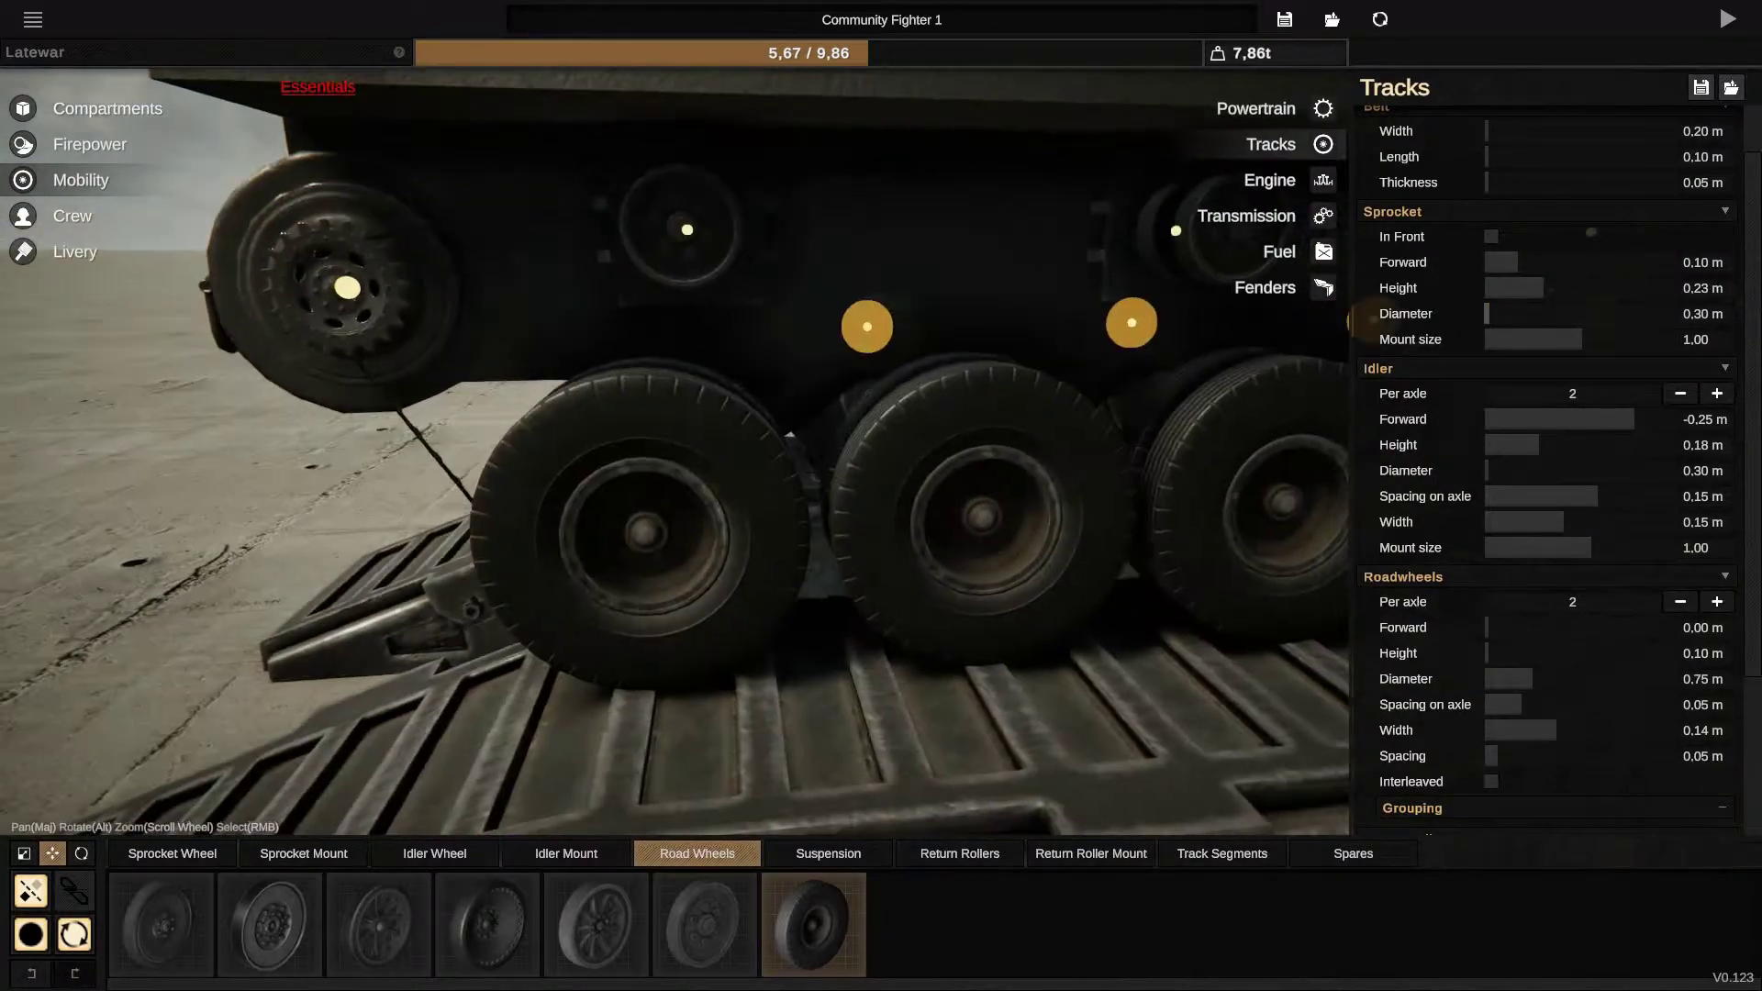
left_click_drag(826, 454, 551, 414)
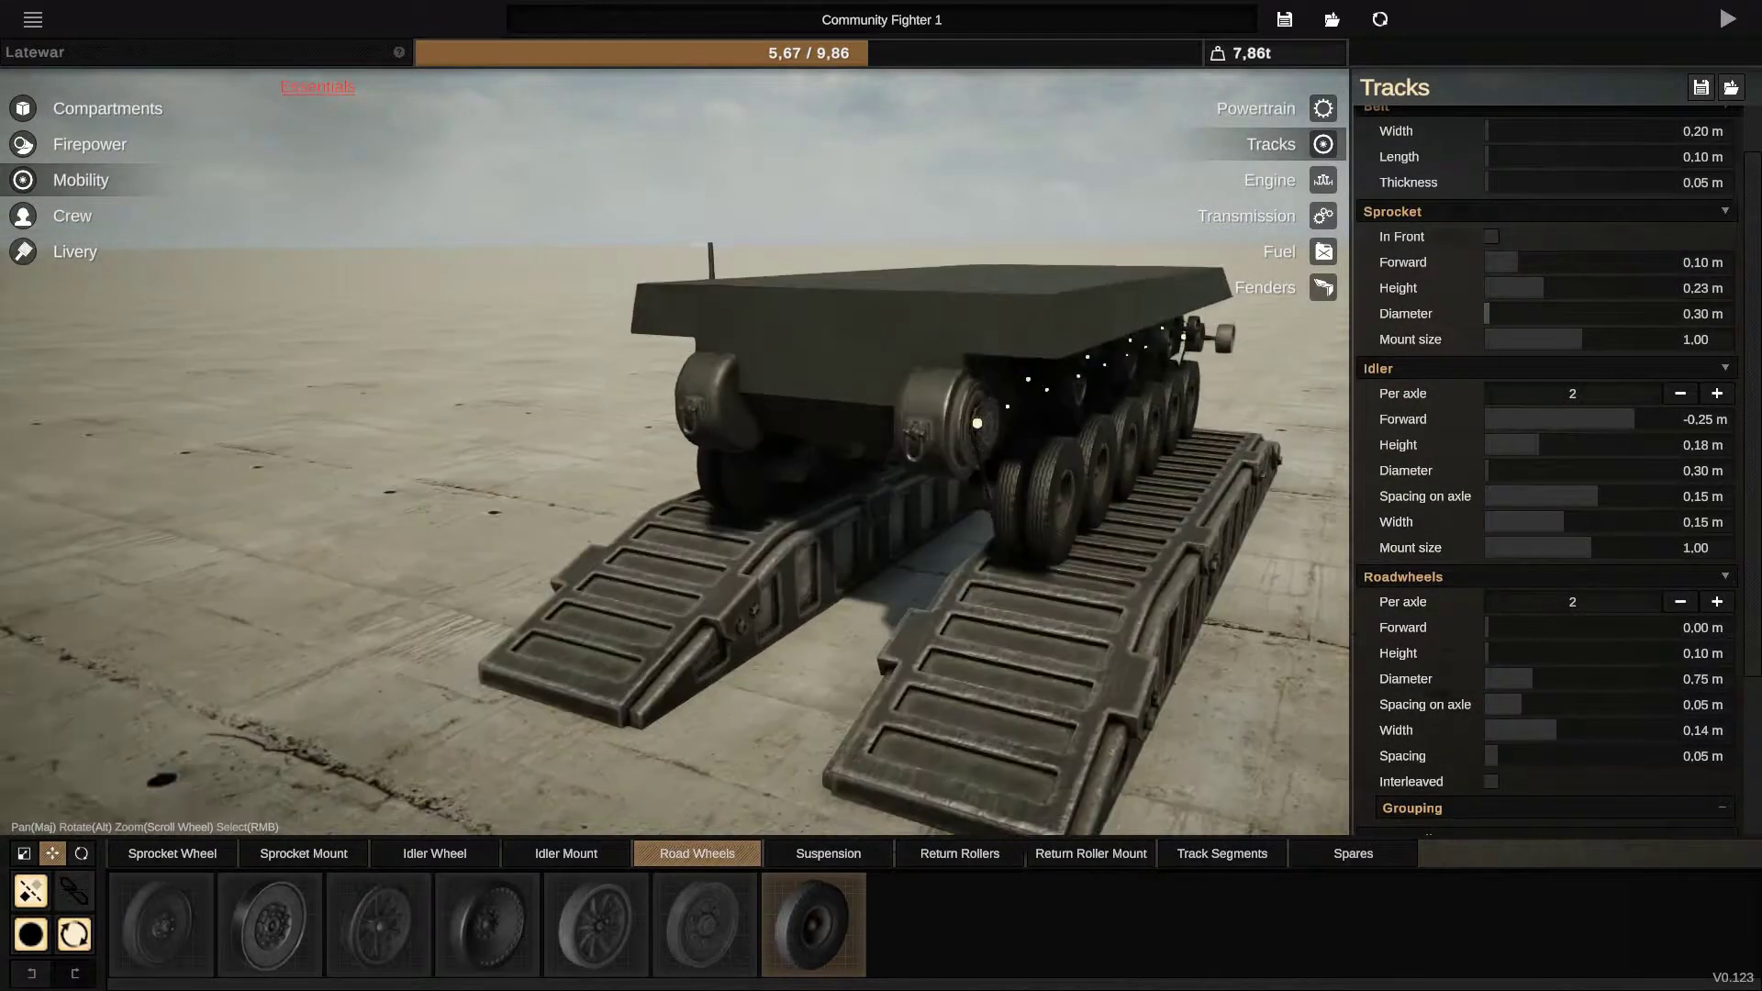
scroll(826, 454, "up", 5)
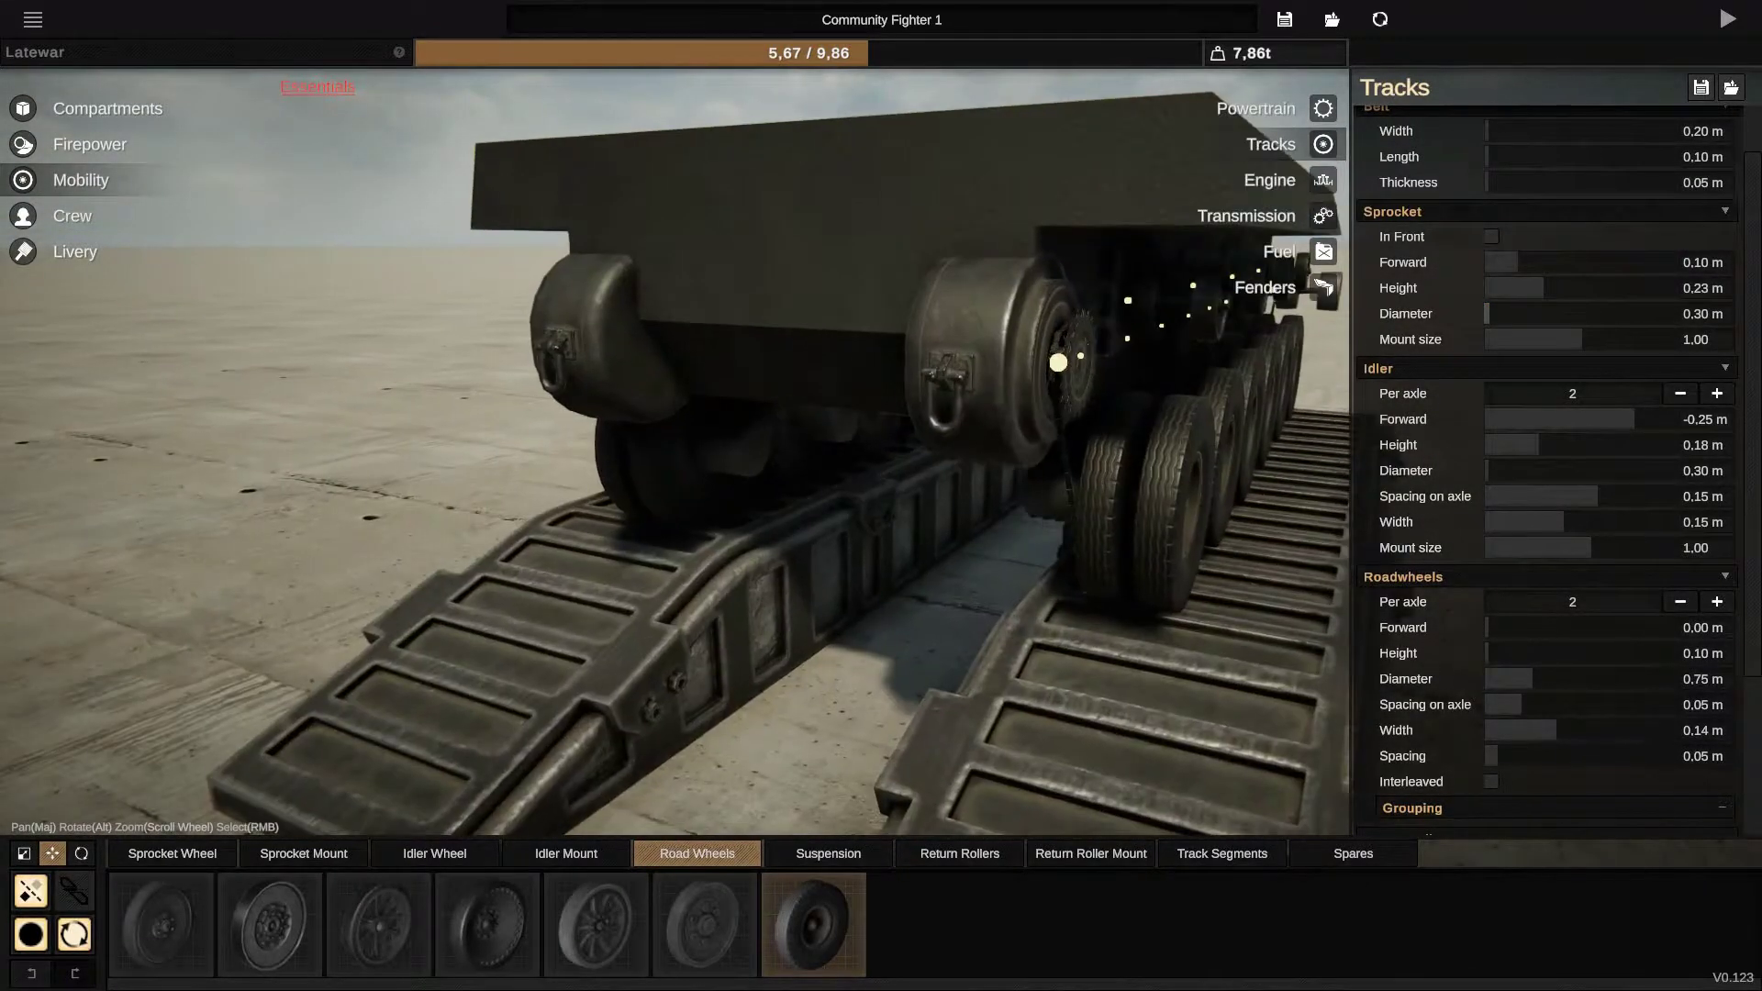
left_click(1487, 338)
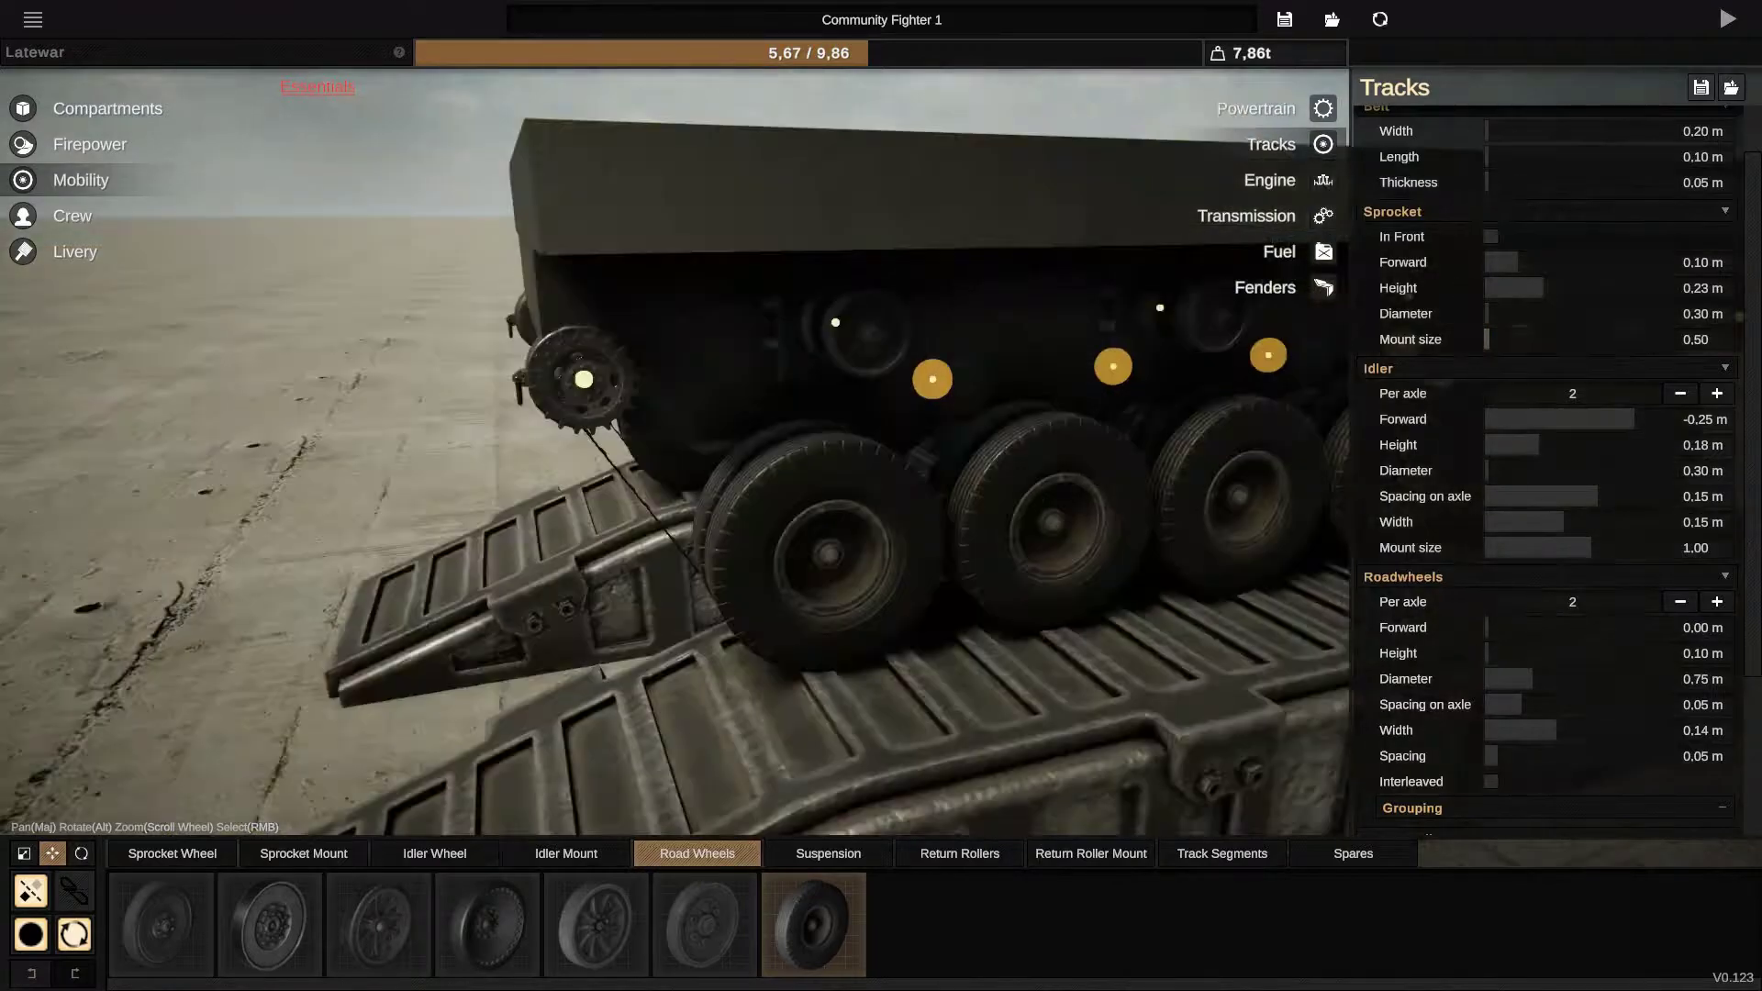
left_click_drag(825, 454, 550, 413)
scroll(689, 481, "down", 3)
left_click_drag(827, 482, 551, 455)
left_click_drag(688, 482, 895, 412)
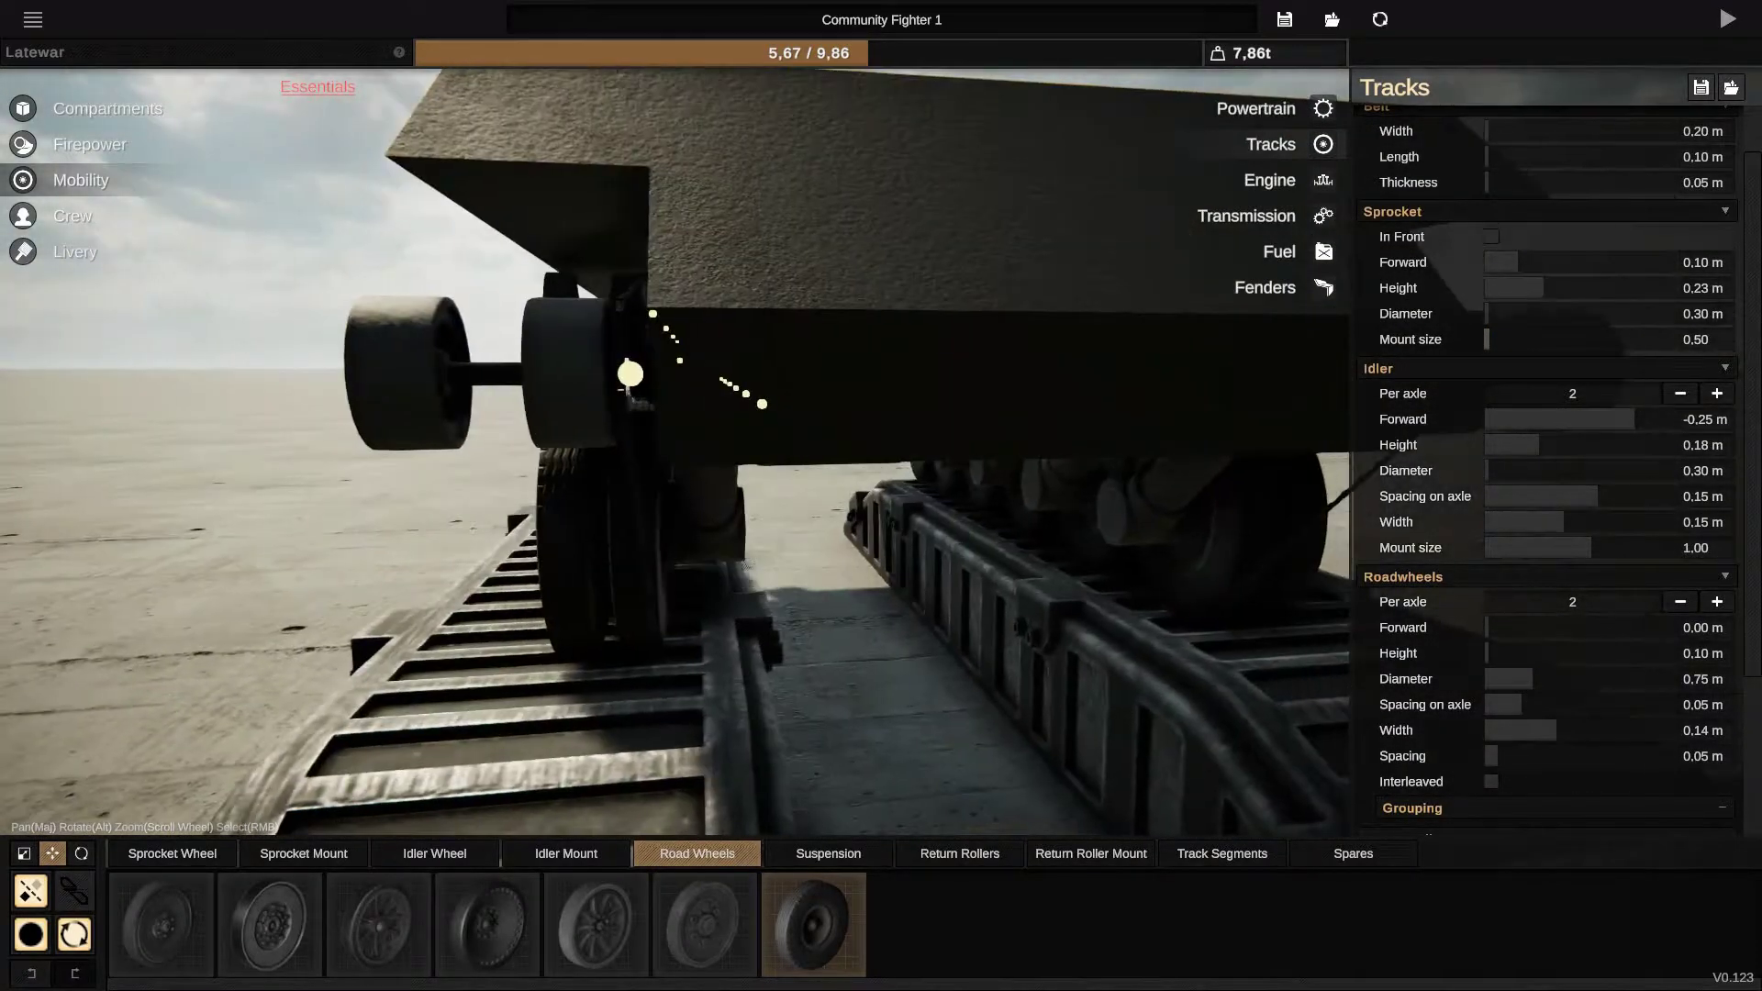
mouse_move(826, 482)
left_mouse_down()
mouse_move(620, 454)
mouse_move(894, 440)
mouse_move(619, 455)
left_mouse_up()
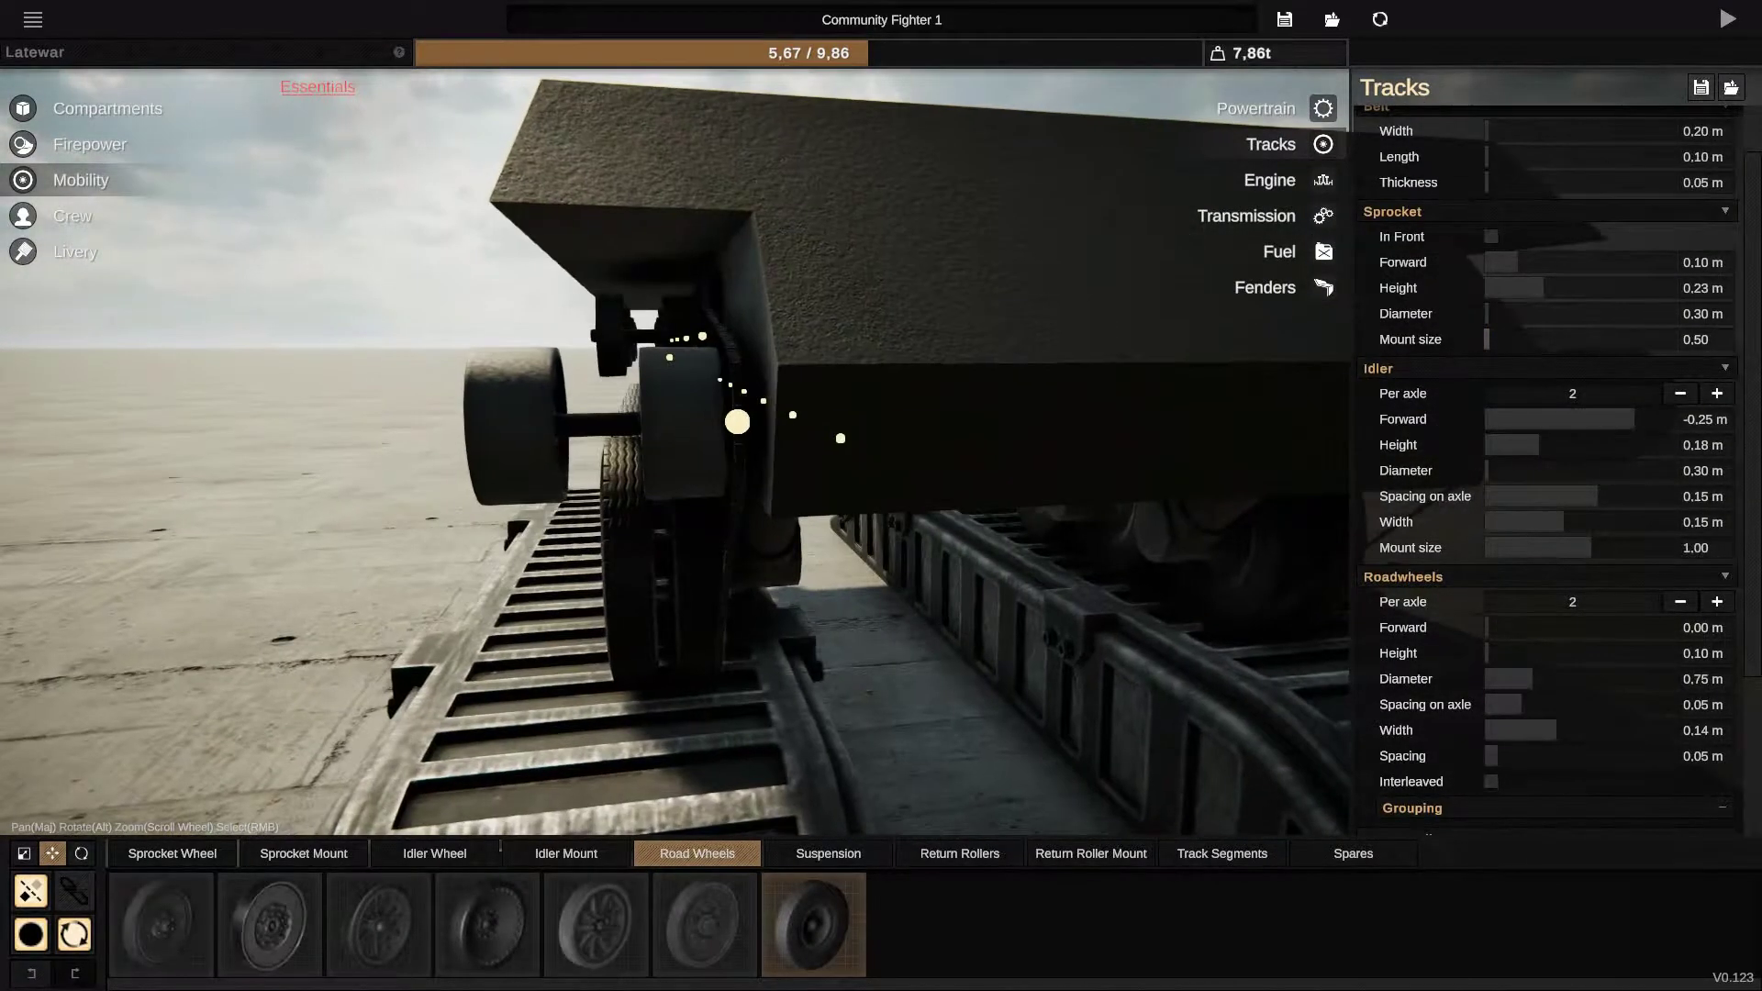
scroll(1556, 482, "up", 2)
scroll(1556, 483, "up", 1)
Step: Pull the idler wheels together to 0.01 m spacing and narrow them to 0.05 m
left_click_drag(826, 481, 620, 455)
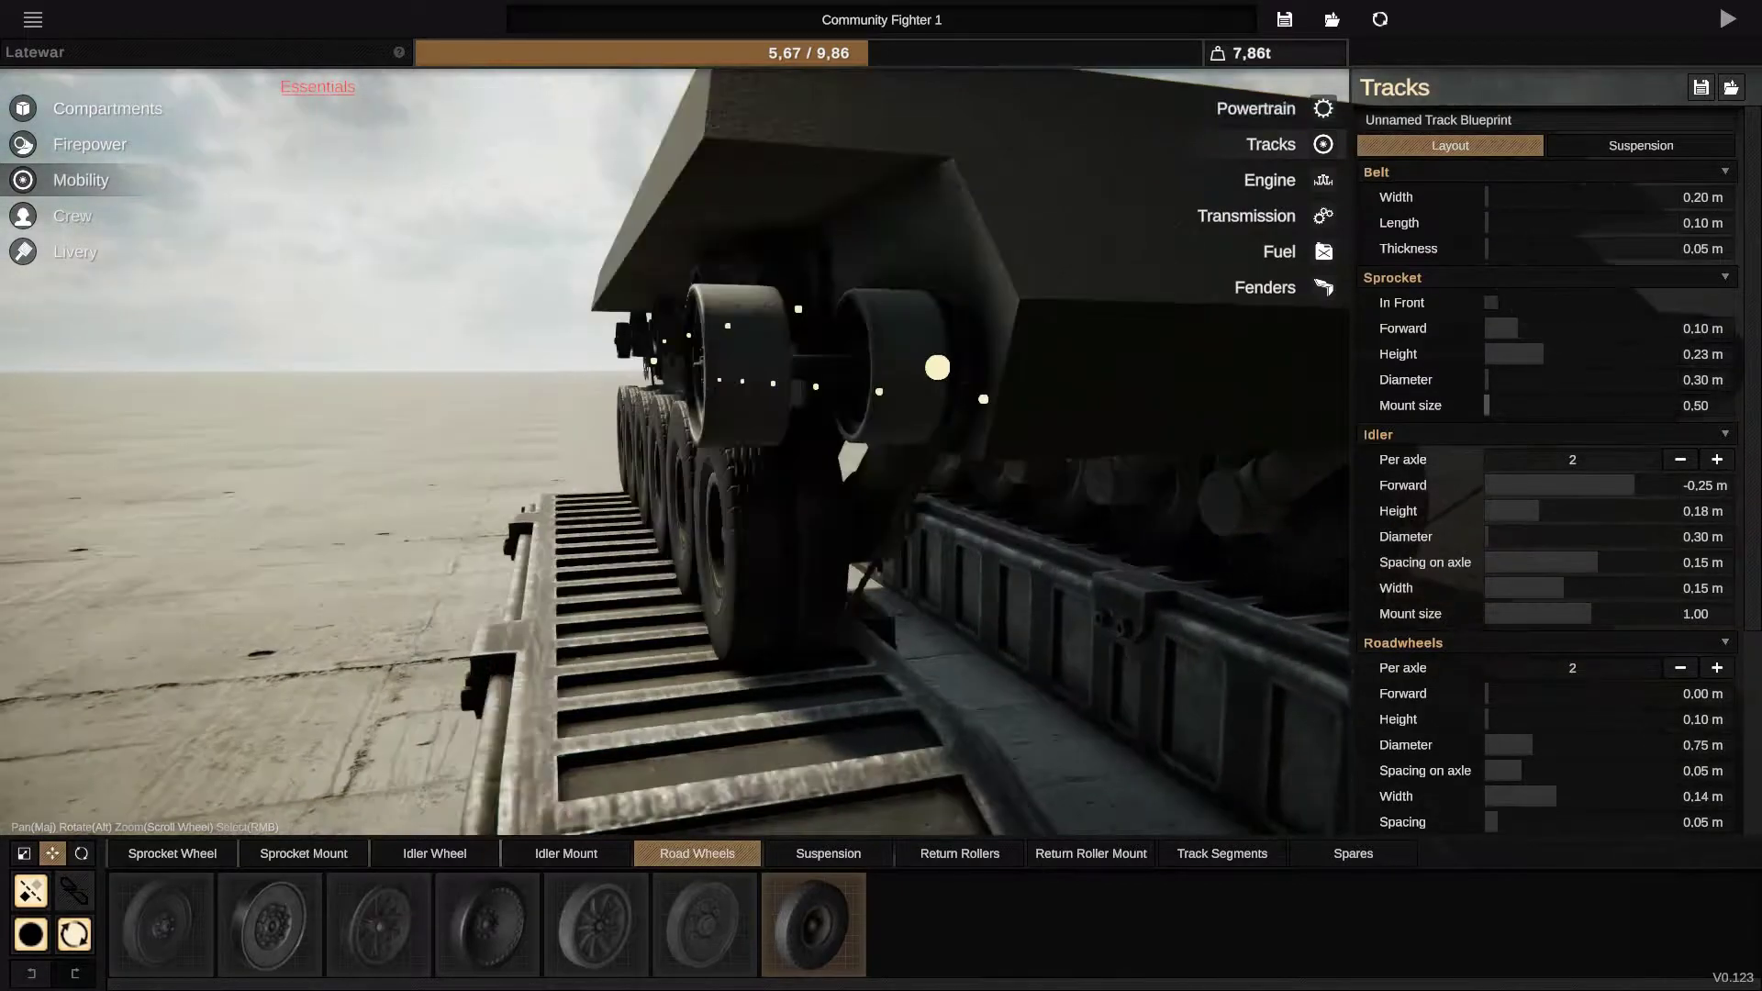
left_click_drag(827, 482, 717, 469)
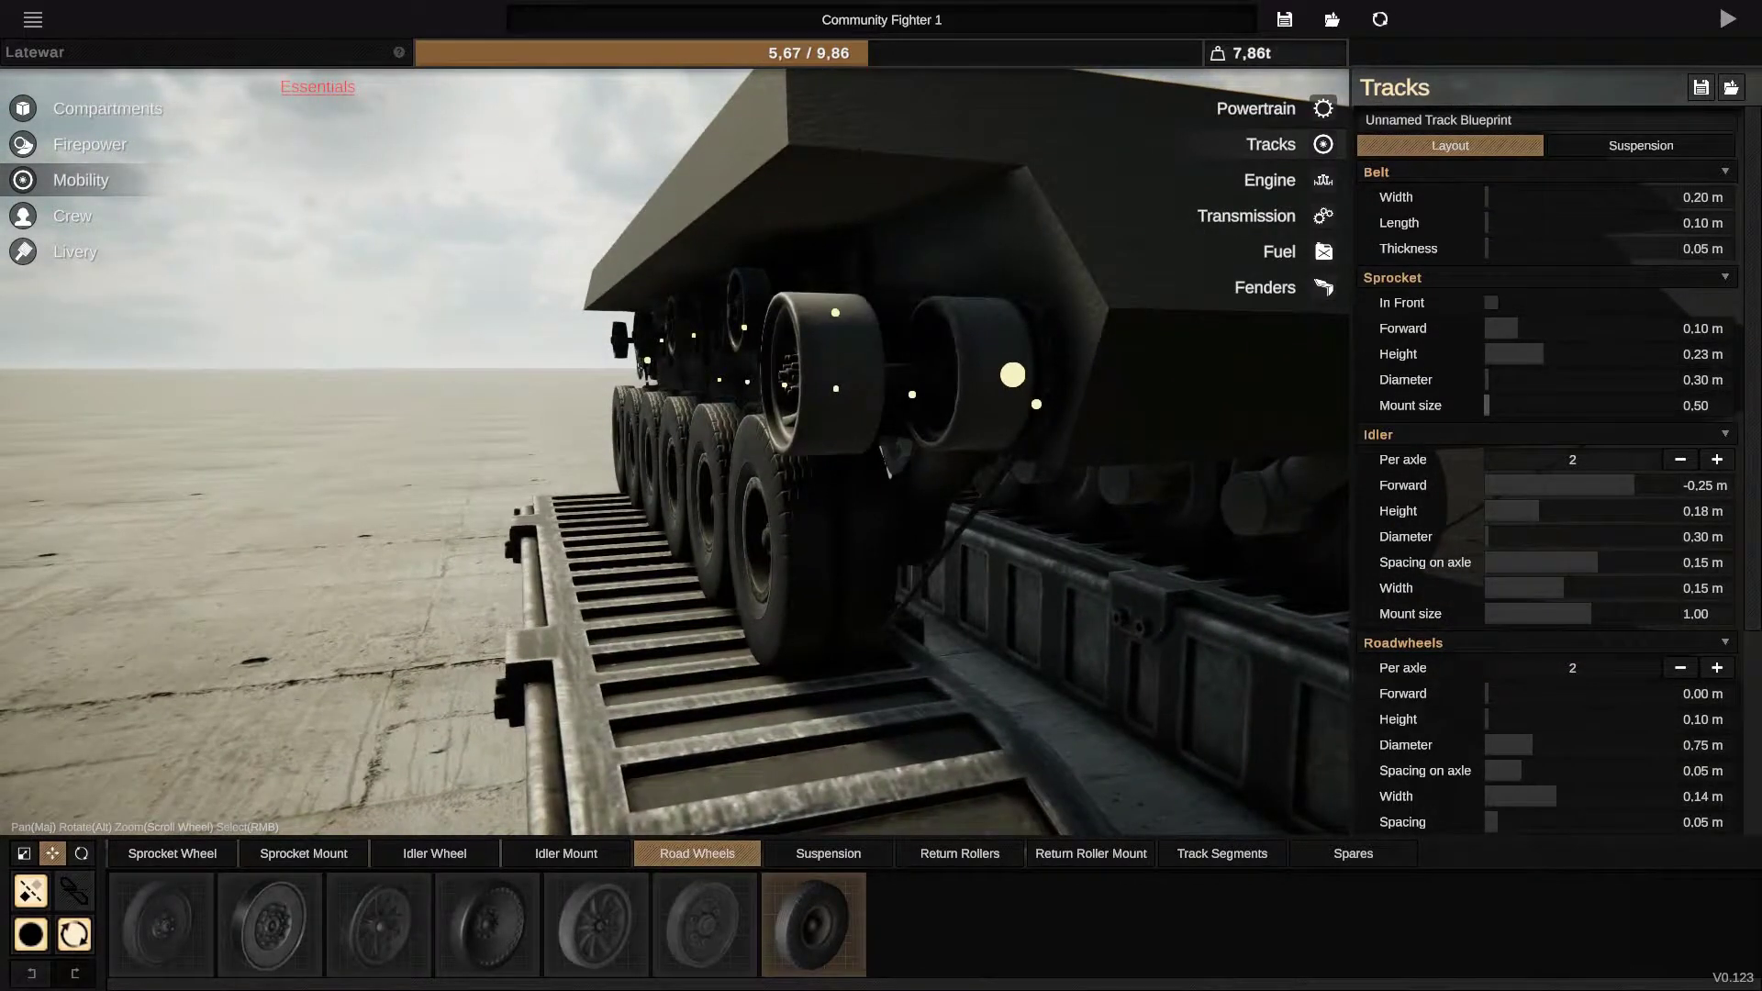
left_click_drag(826, 483, 826, 578)
left_click_drag(826, 483, 770, 455)
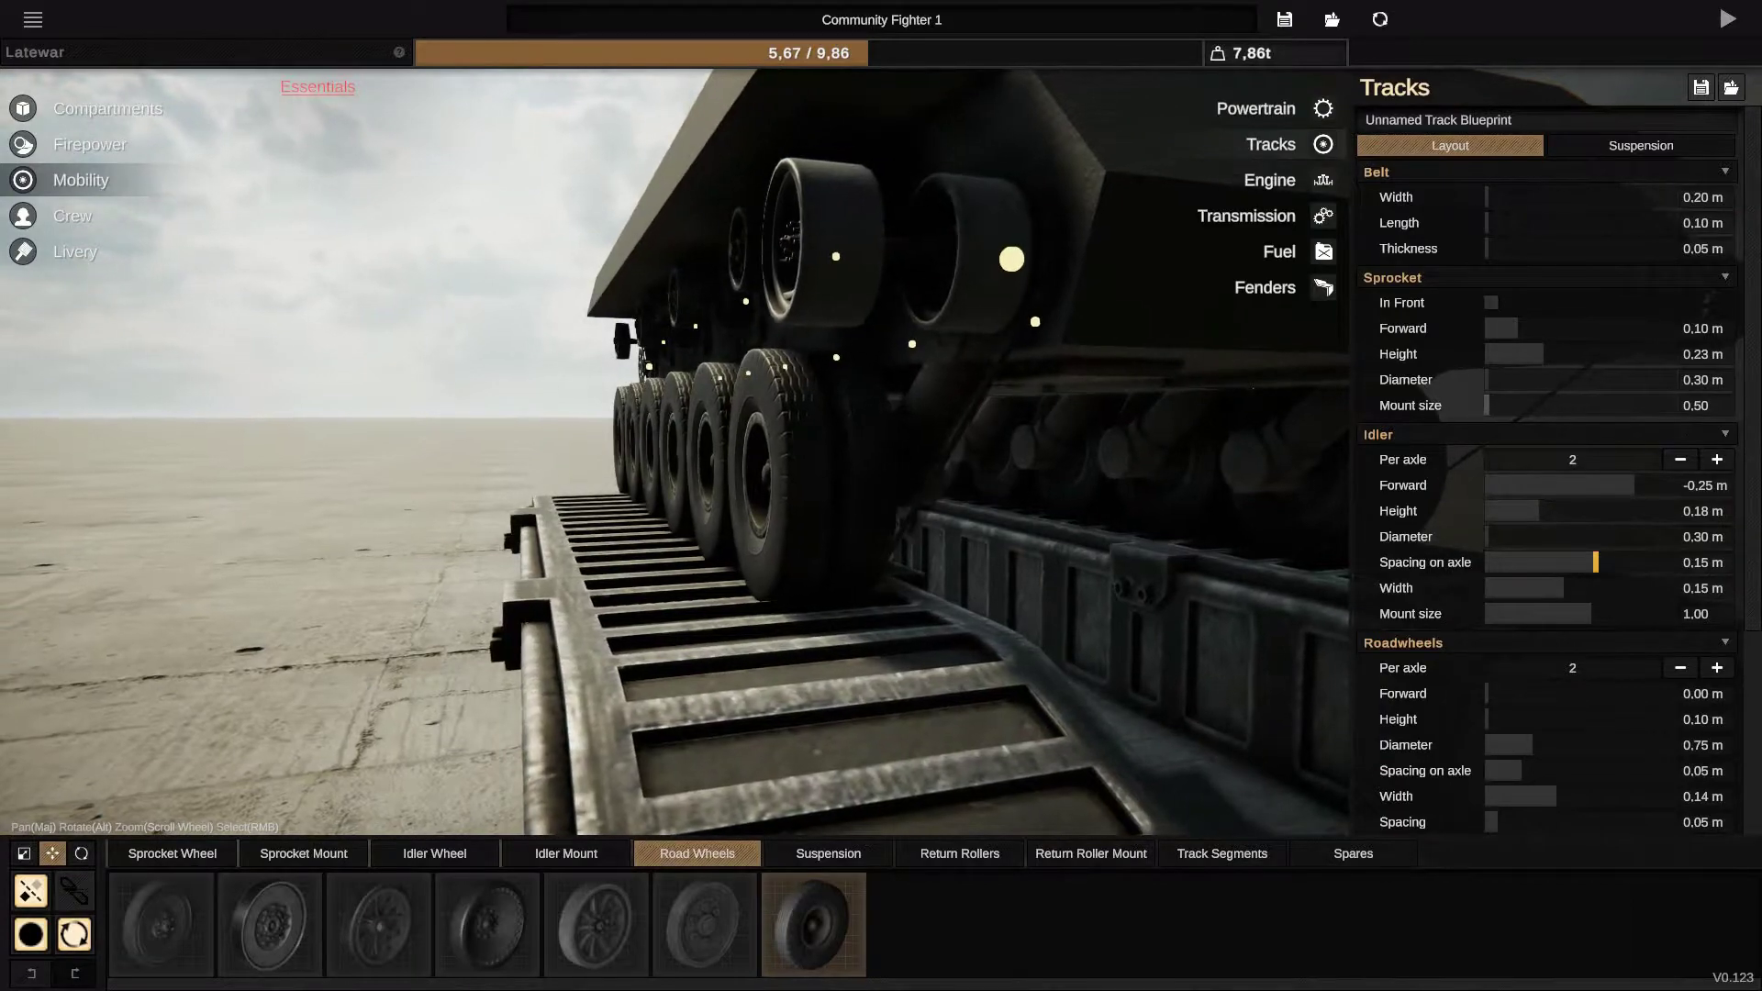
left_click_drag(1594, 562, 1487, 562)
left_click_drag(825, 481, 689, 482)
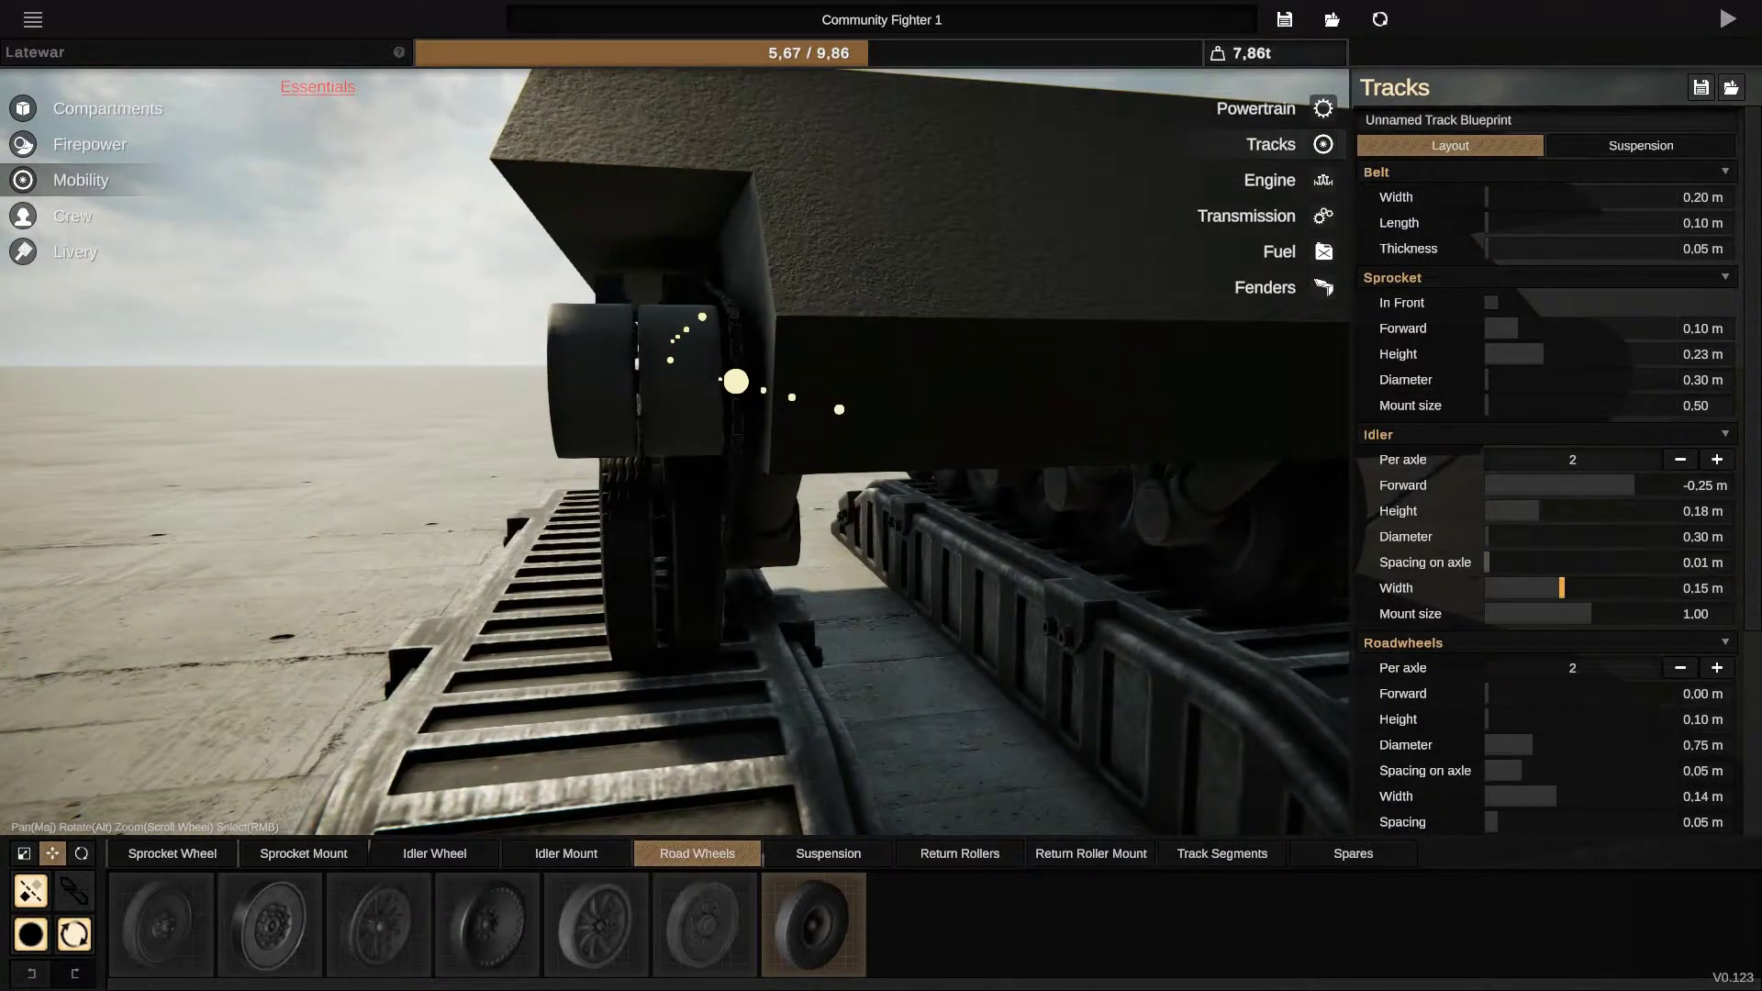
left_click_drag(1561, 588, 1494, 588)
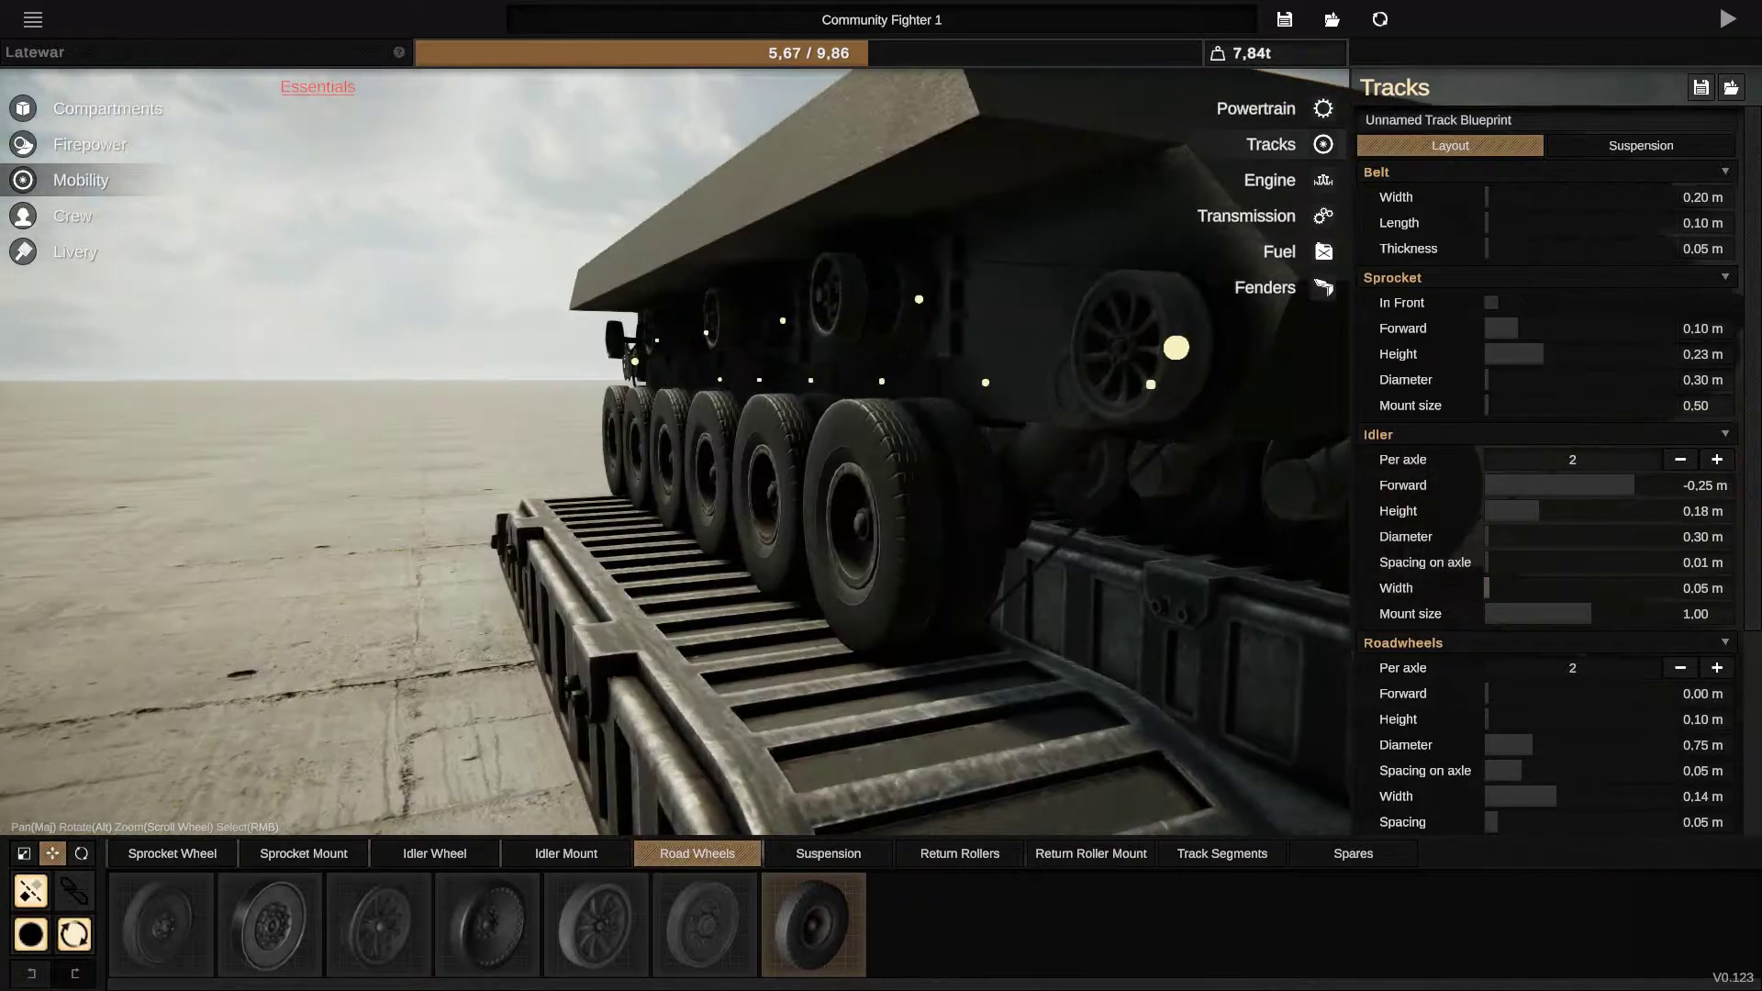
left_click_drag(826, 481, 619, 454)
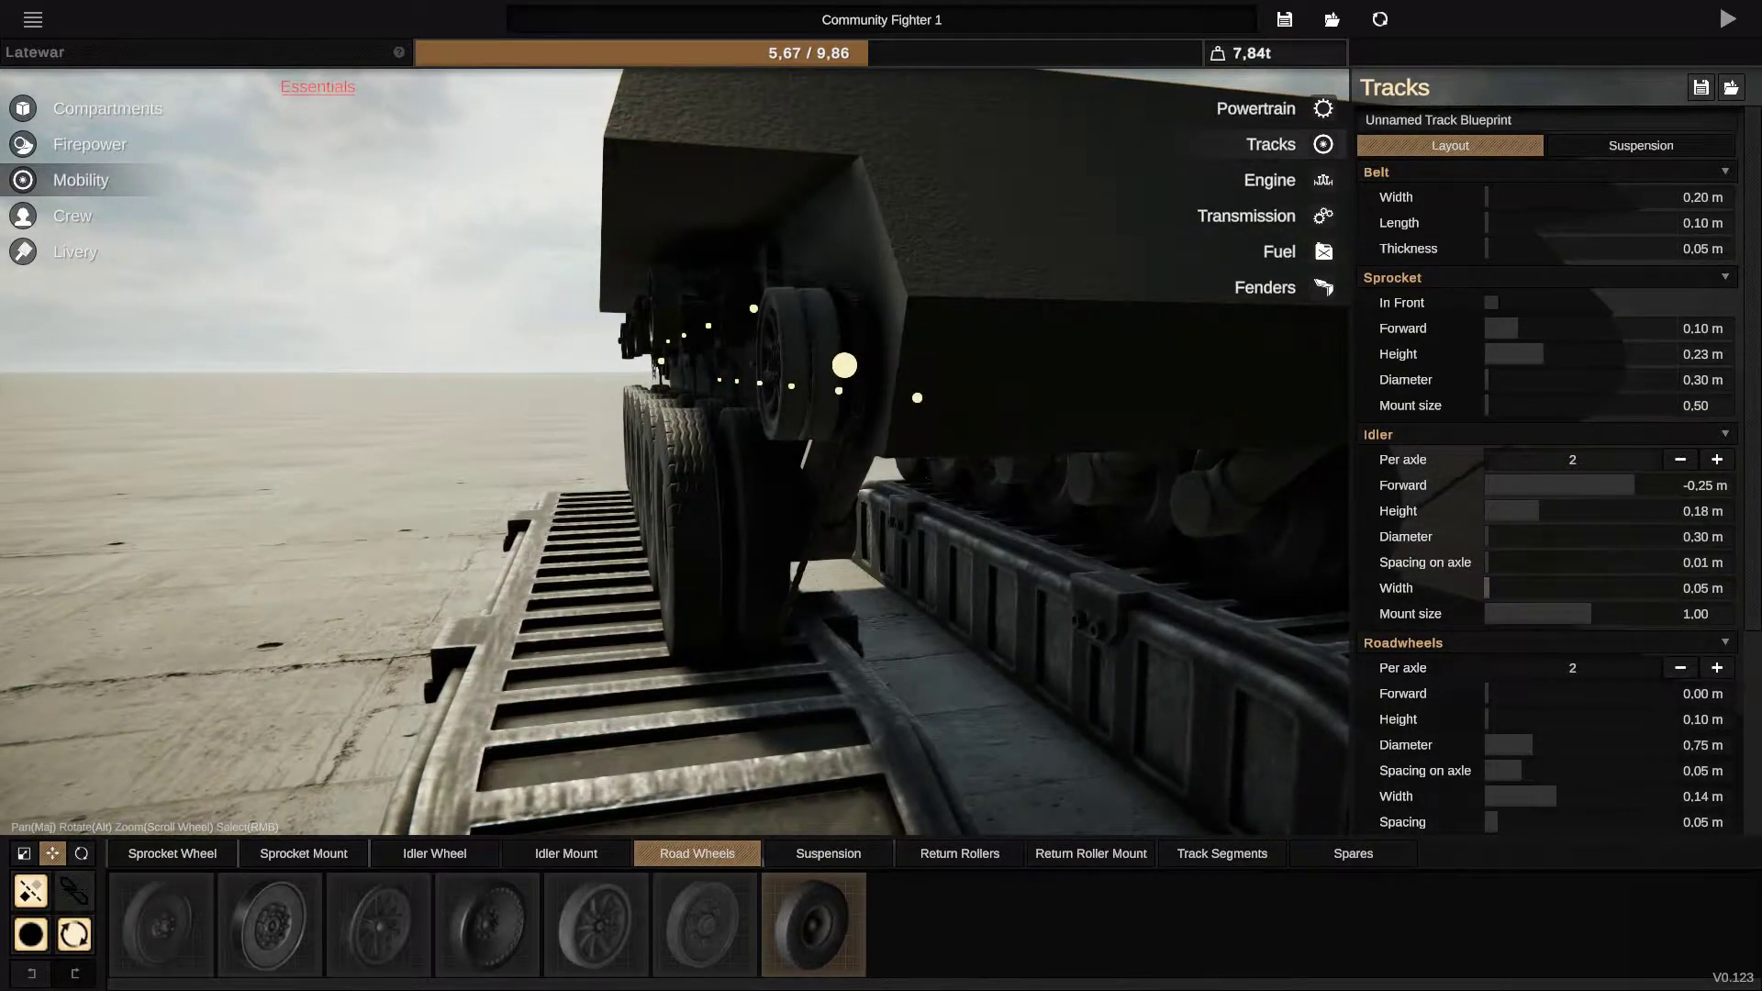
left_click_drag(825, 482, 550, 454)
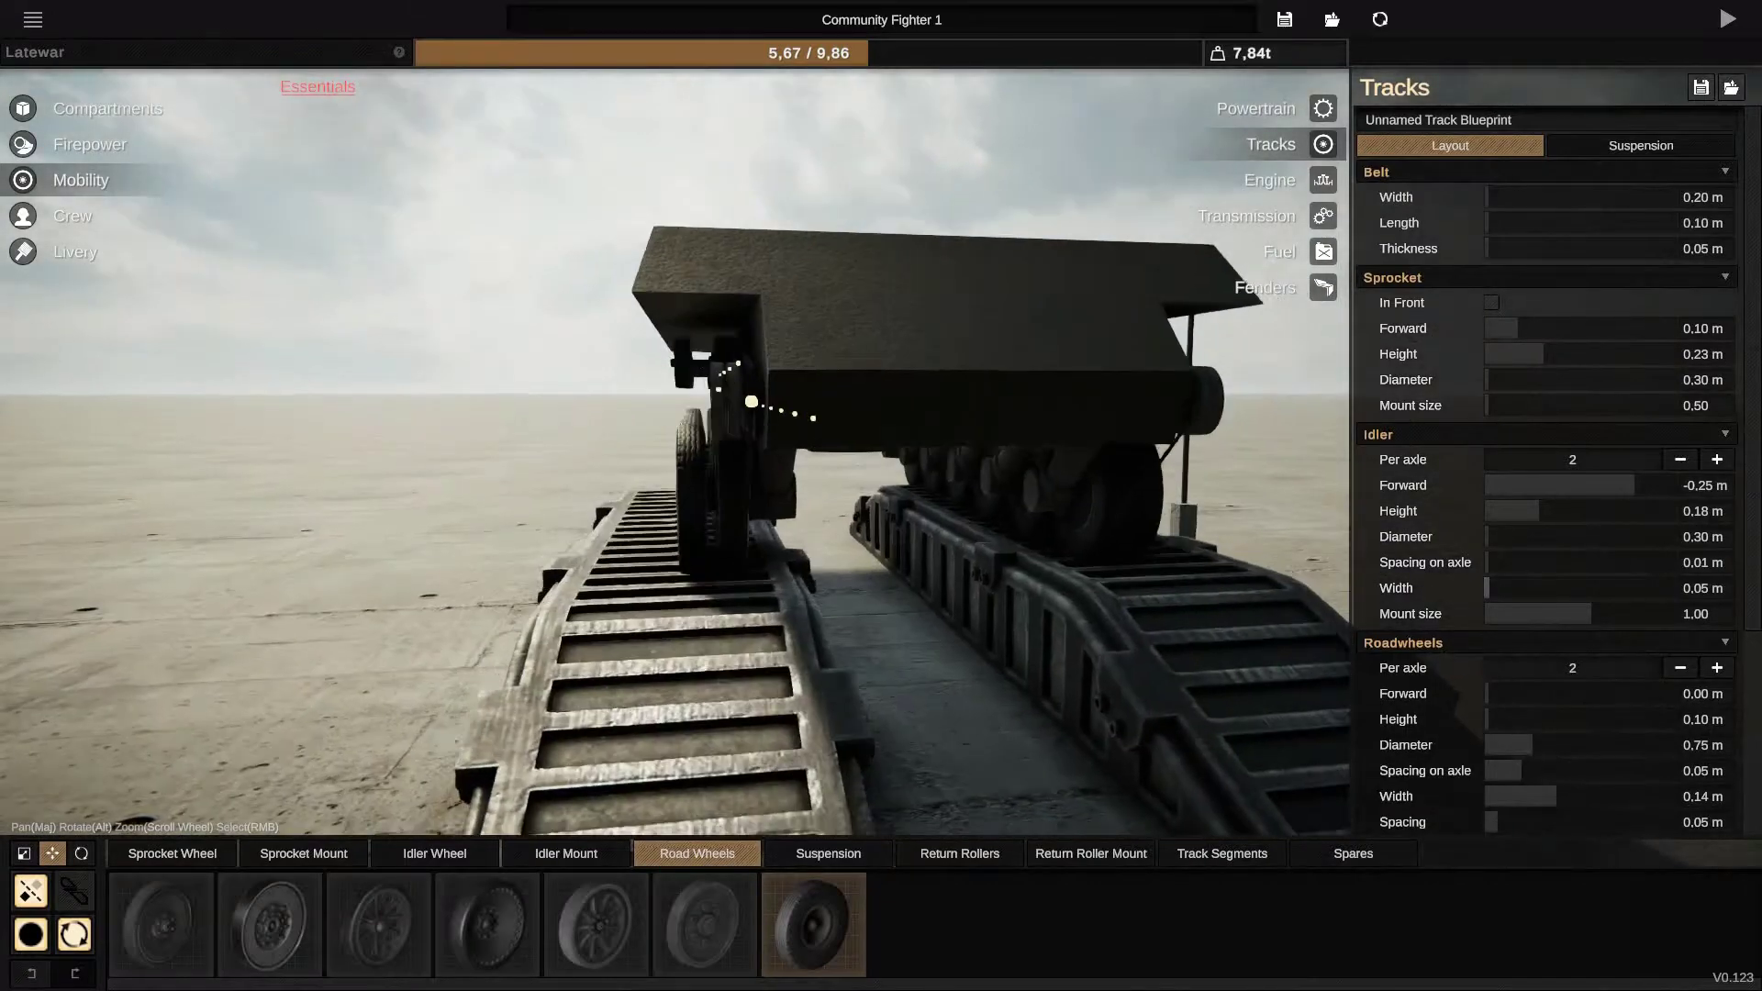
left_click_drag(758, 414, 551, 440)
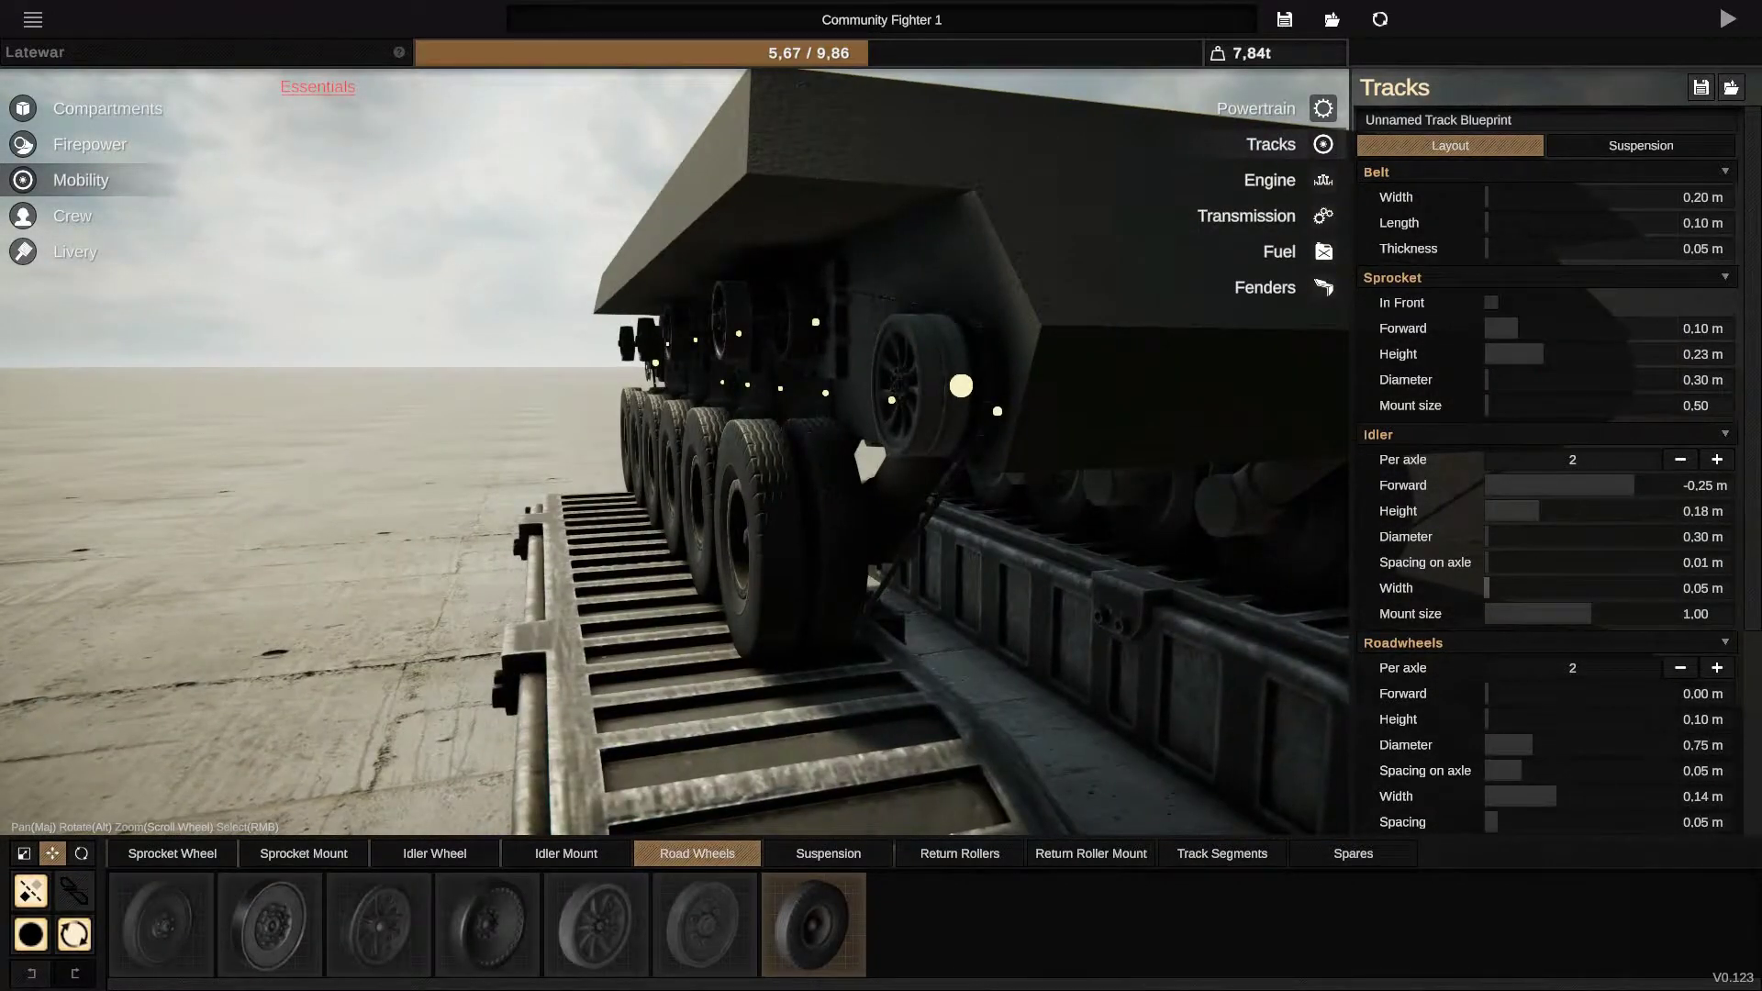
scroll(1542, 482, "down", 5)
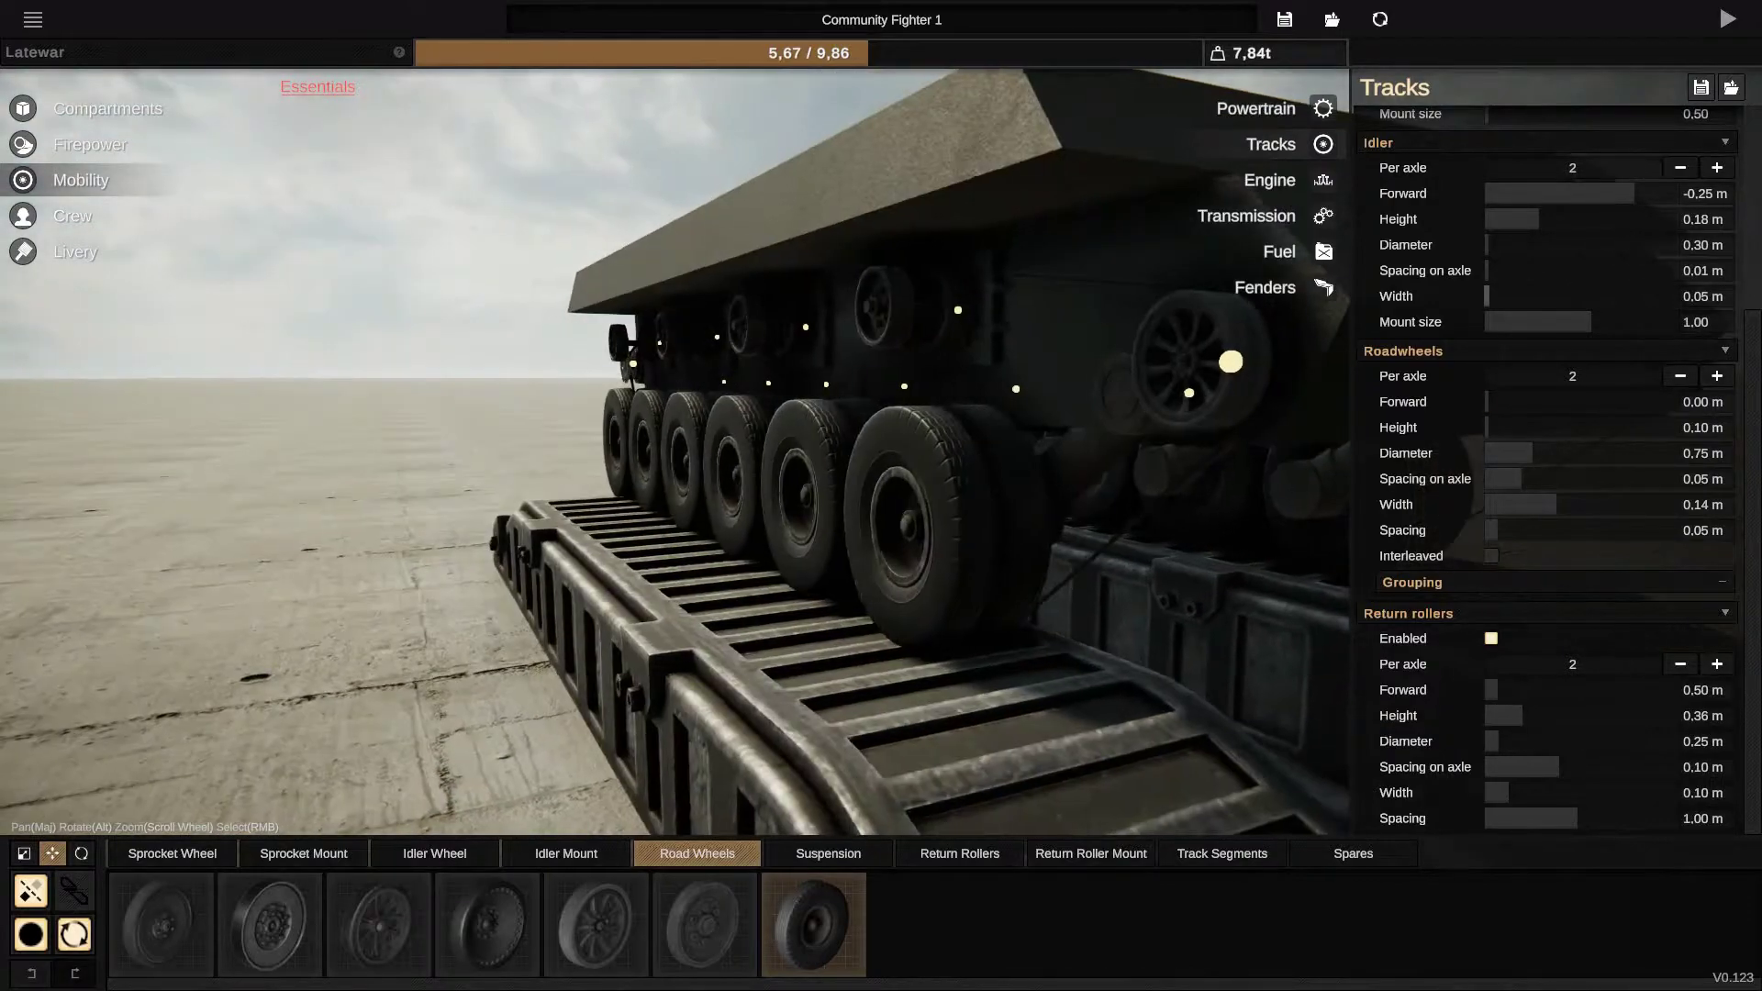
Step: Raise the road wheels per axle from 2 to 3, bringing weight to 8.43 t
left_click(1715, 374)
left_click_drag(757, 482, 688, 497)
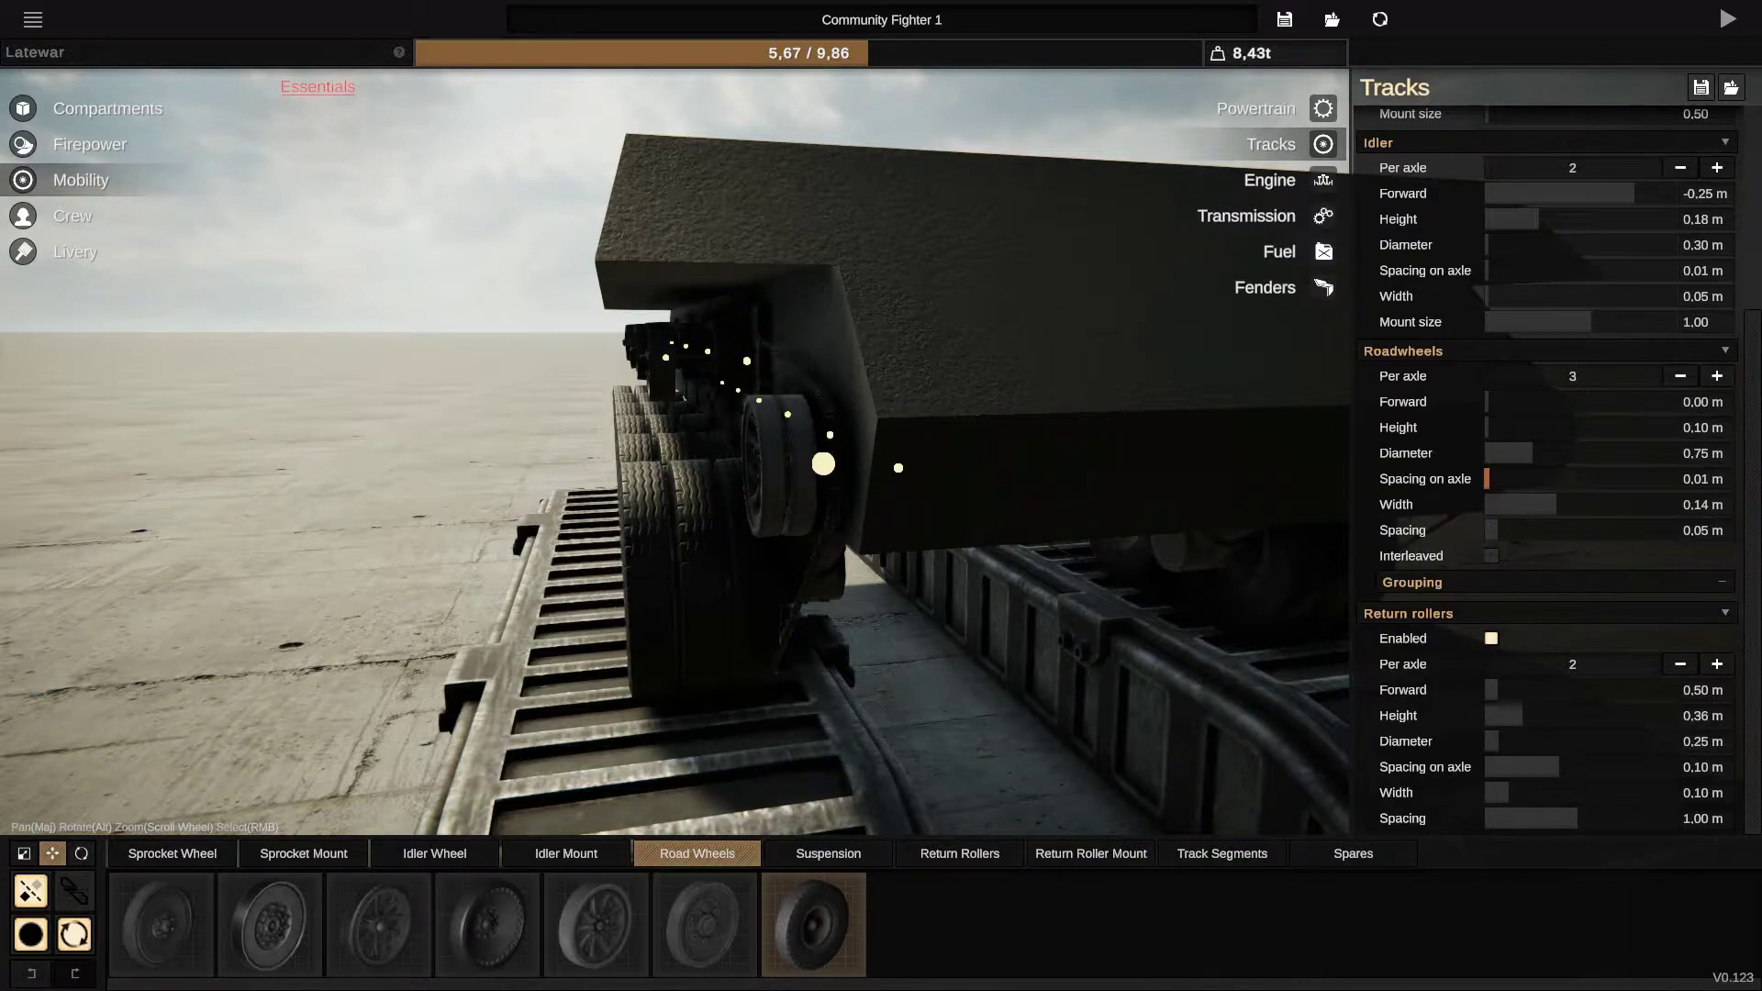
mouse_move(758, 469)
left_mouse_down()
mouse_move(856, 451)
mouse_move(689, 454)
mouse_move(854, 455)
mouse_move(688, 469)
mouse_move(853, 455)
mouse_move(716, 468)
left_mouse_up()
scroll(826, 455, "up", 3)
scroll(772, 455, "down", 3)
scroll(771, 455, "up", 3)
scroll(771, 455, "down", 3)
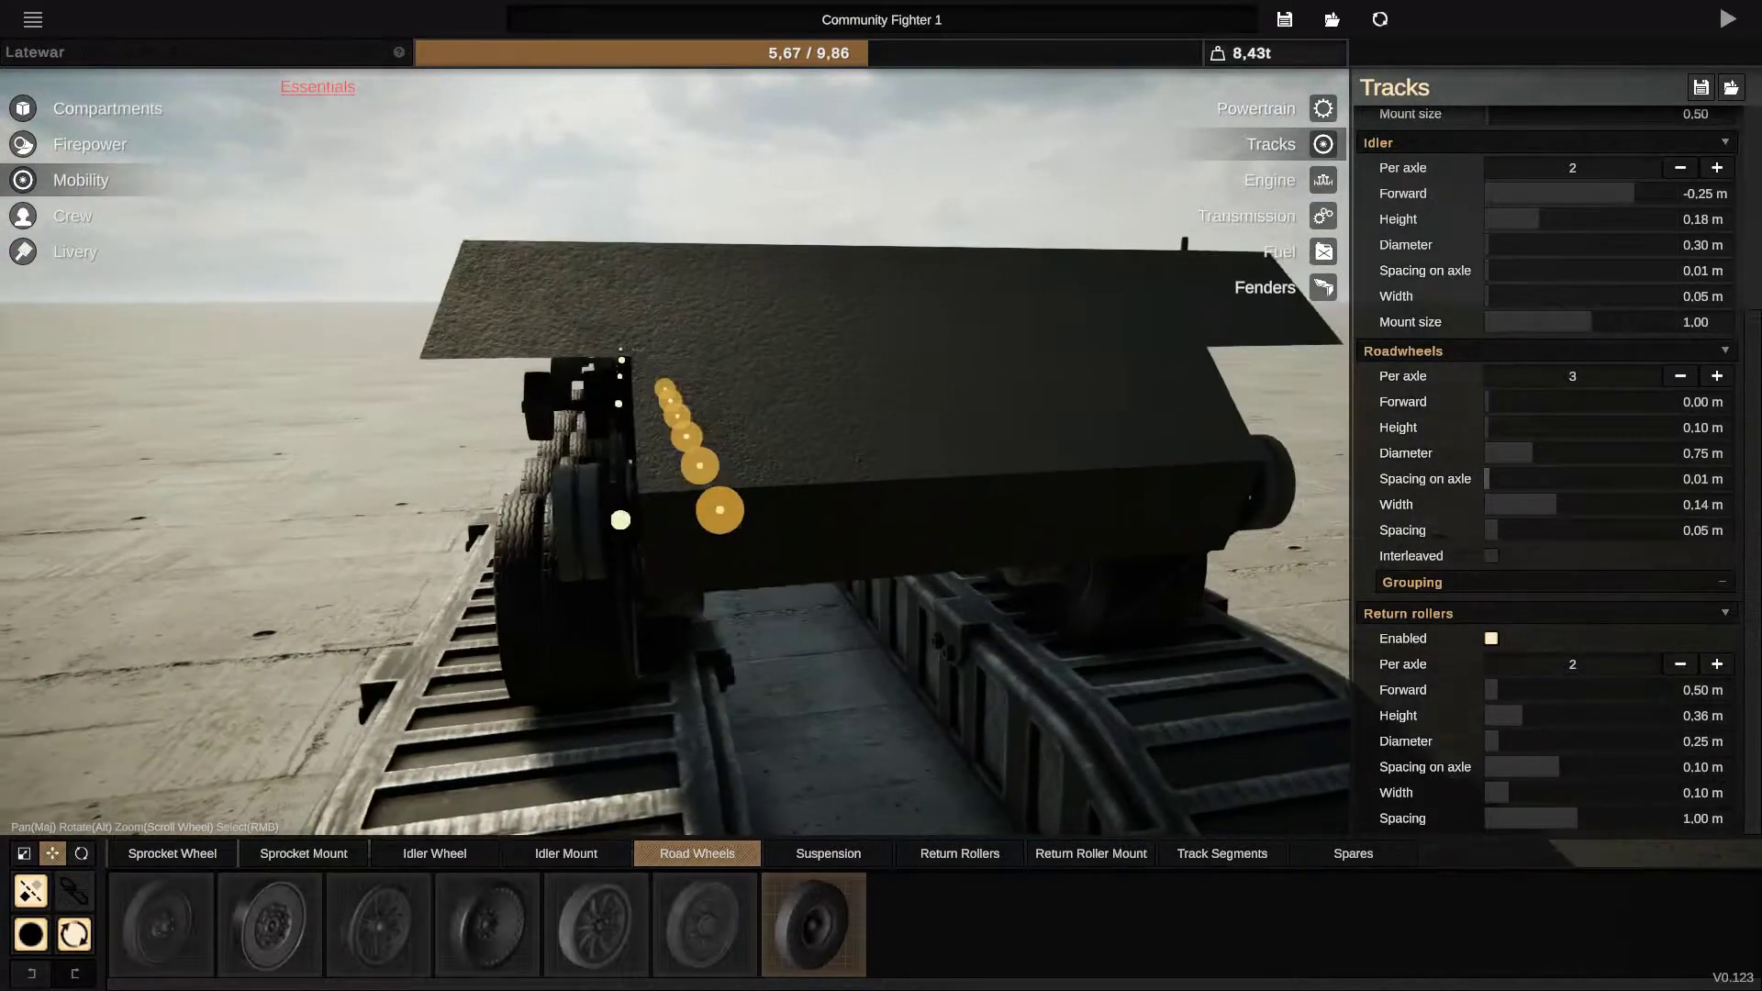
left_click_drag(621, 520, 853, 524)
scroll(717, 510, "down", 3)
scroll(825, 455, "up", 3)
scroll(826, 455, "up", 3)
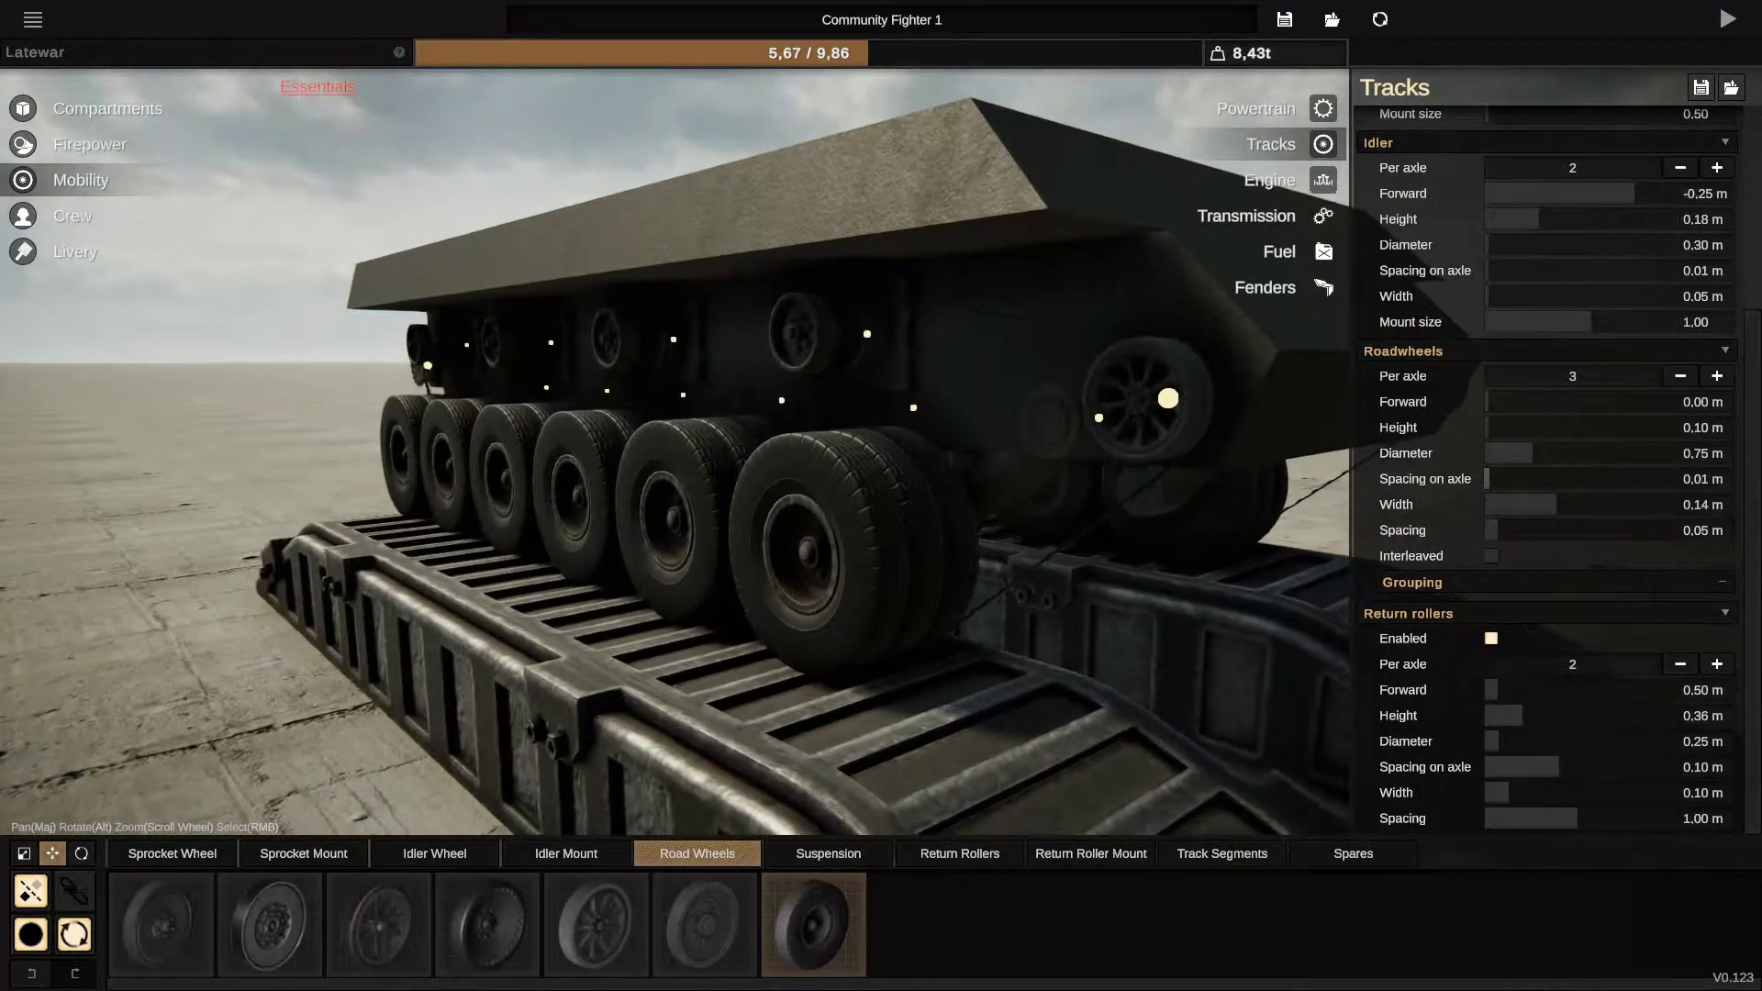
scroll(825, 454, "down", 3)
mouse_move(826, 455)
left_mouse_down()
mouse_move(894, 482)
mouse_move(688, 455)
mouse_move(963, 481)
left_mouse_up()
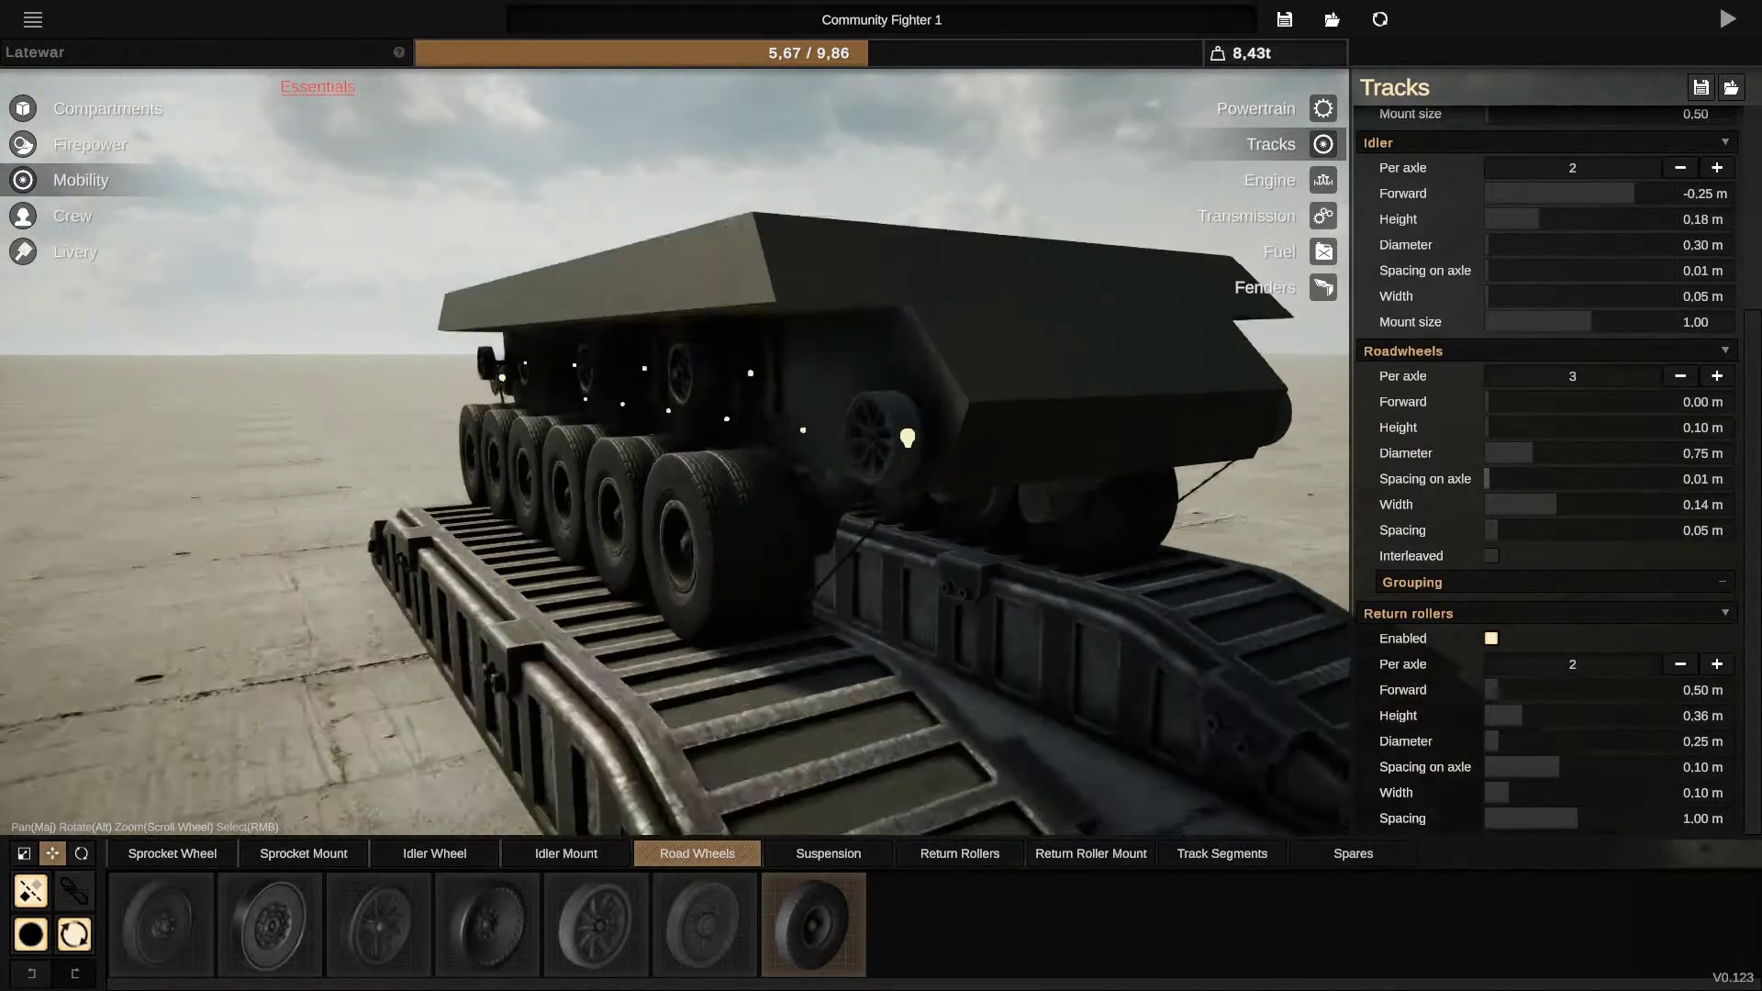
scroll(965, 482, "up", 3)
scroll(688, 454, "down", 3)
left_click_drag(689, 454, 826, 483)
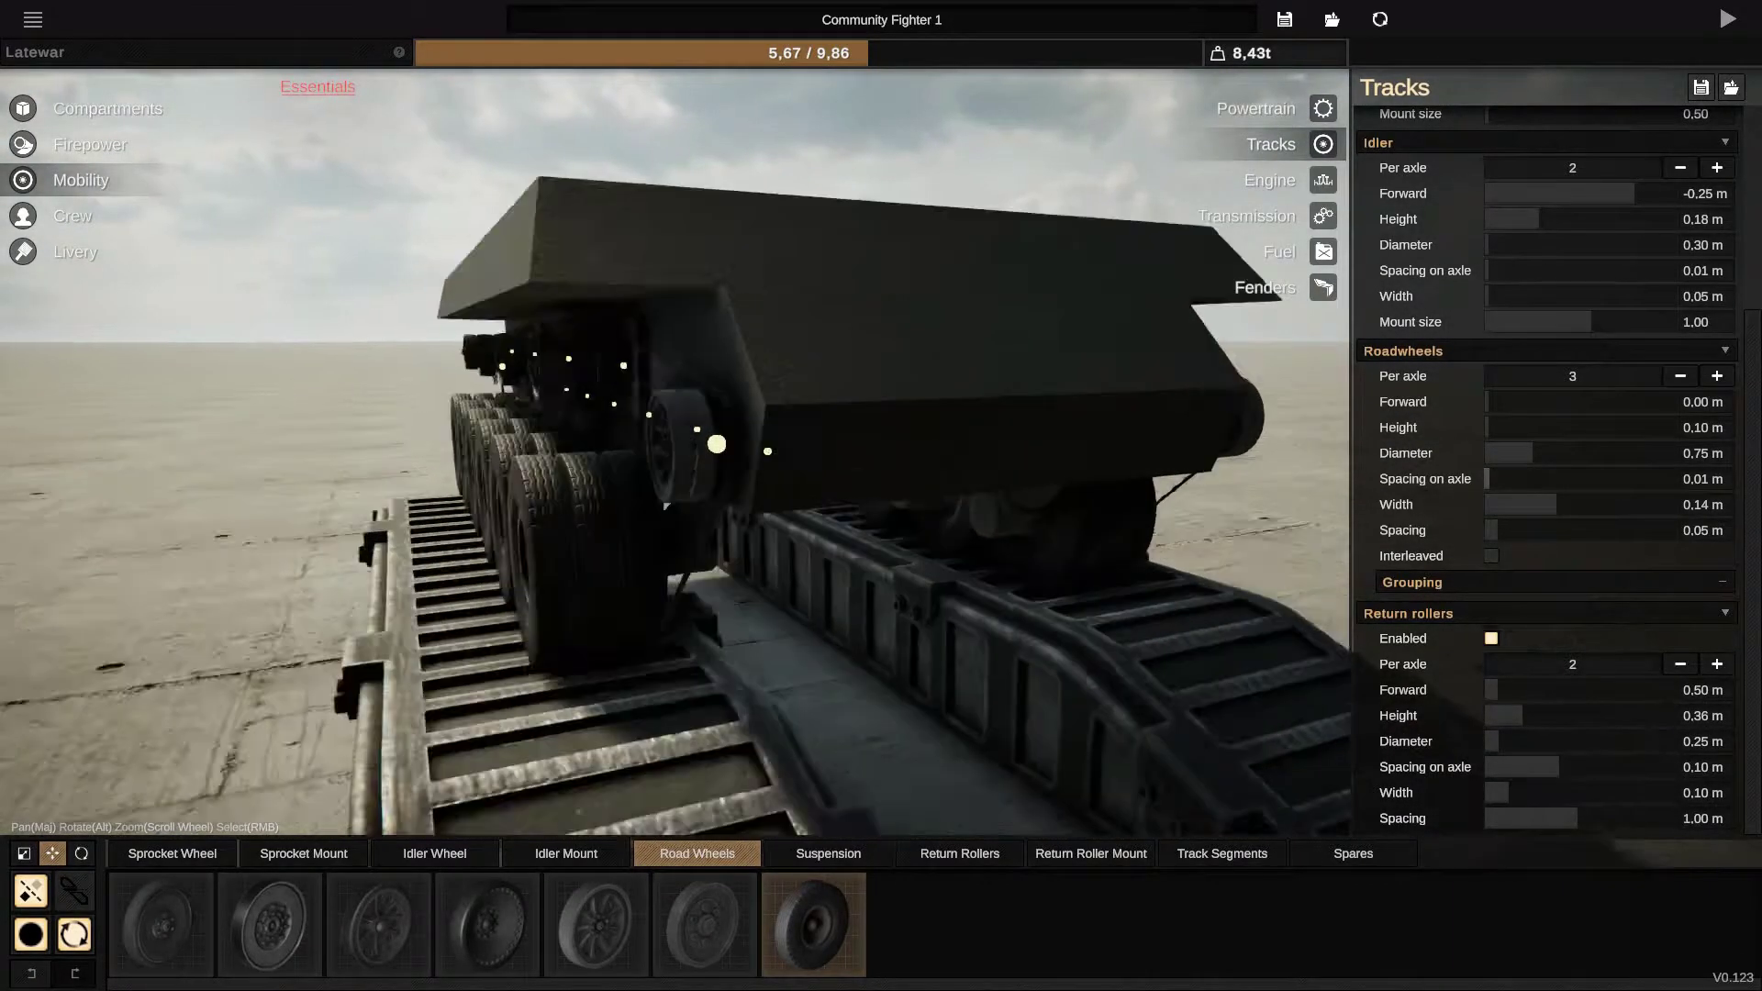
scroll(826, 481, "up", 3)
scroll(688, 454, "down", 3)
mouse_move(688, 455)
left_mouse_down()
mouse_move(826, 482)
mouse_move(689, 455)
left_mouse_up()
Step: Save, then shift the road wheels forward and separate them into spaced groups
key("ctrl+s")
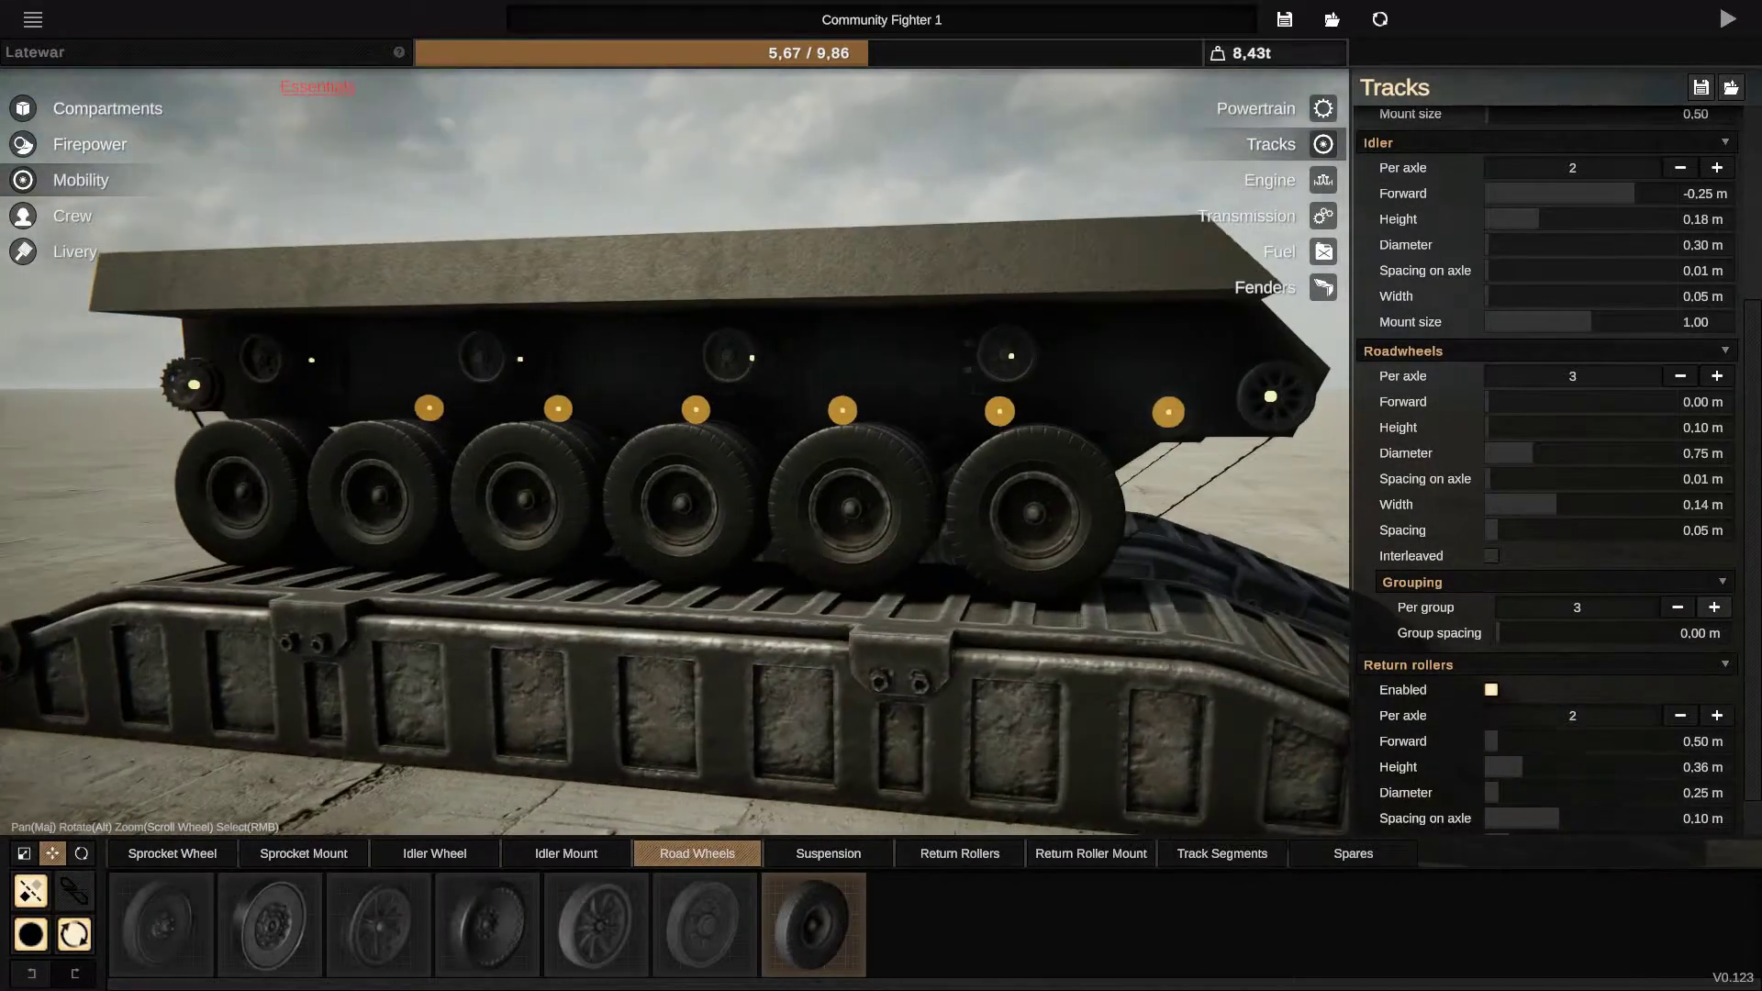
left_click_drag(1489, 400, 1555, 401)
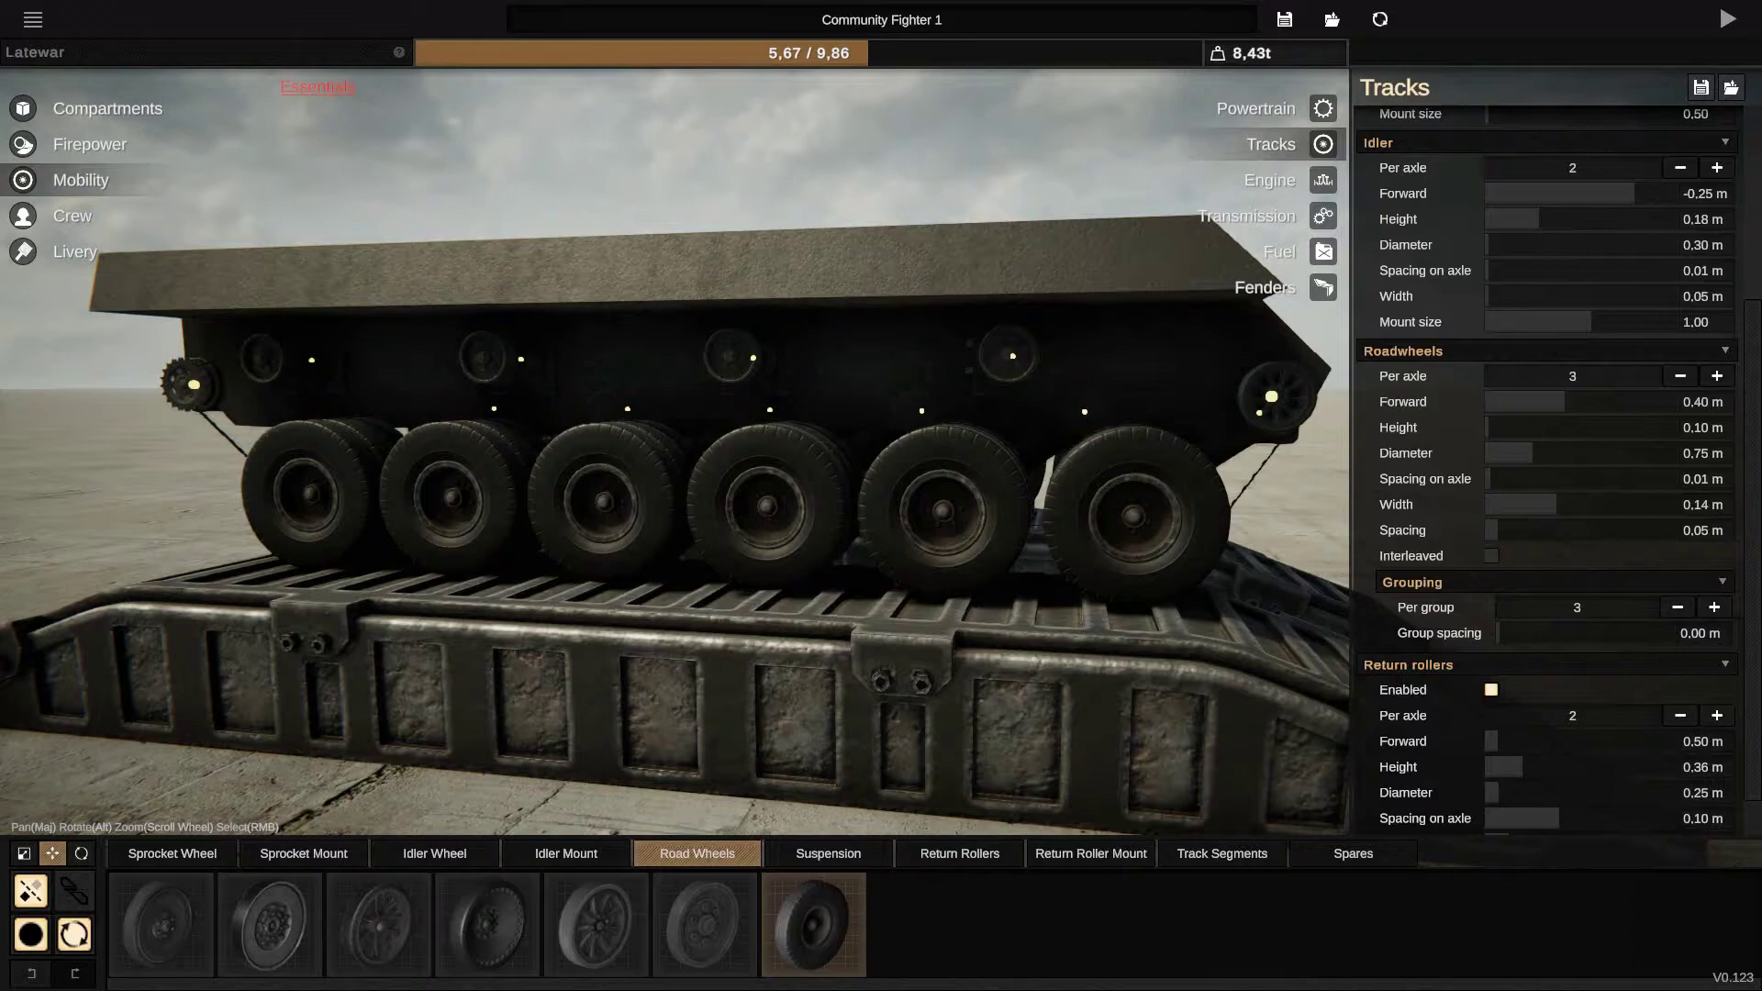
mouse_move(1495, 531)
left_mouse_down()
mouse_move(1551, 530)
mouse_move(1526, 530)
left_mouse_up()
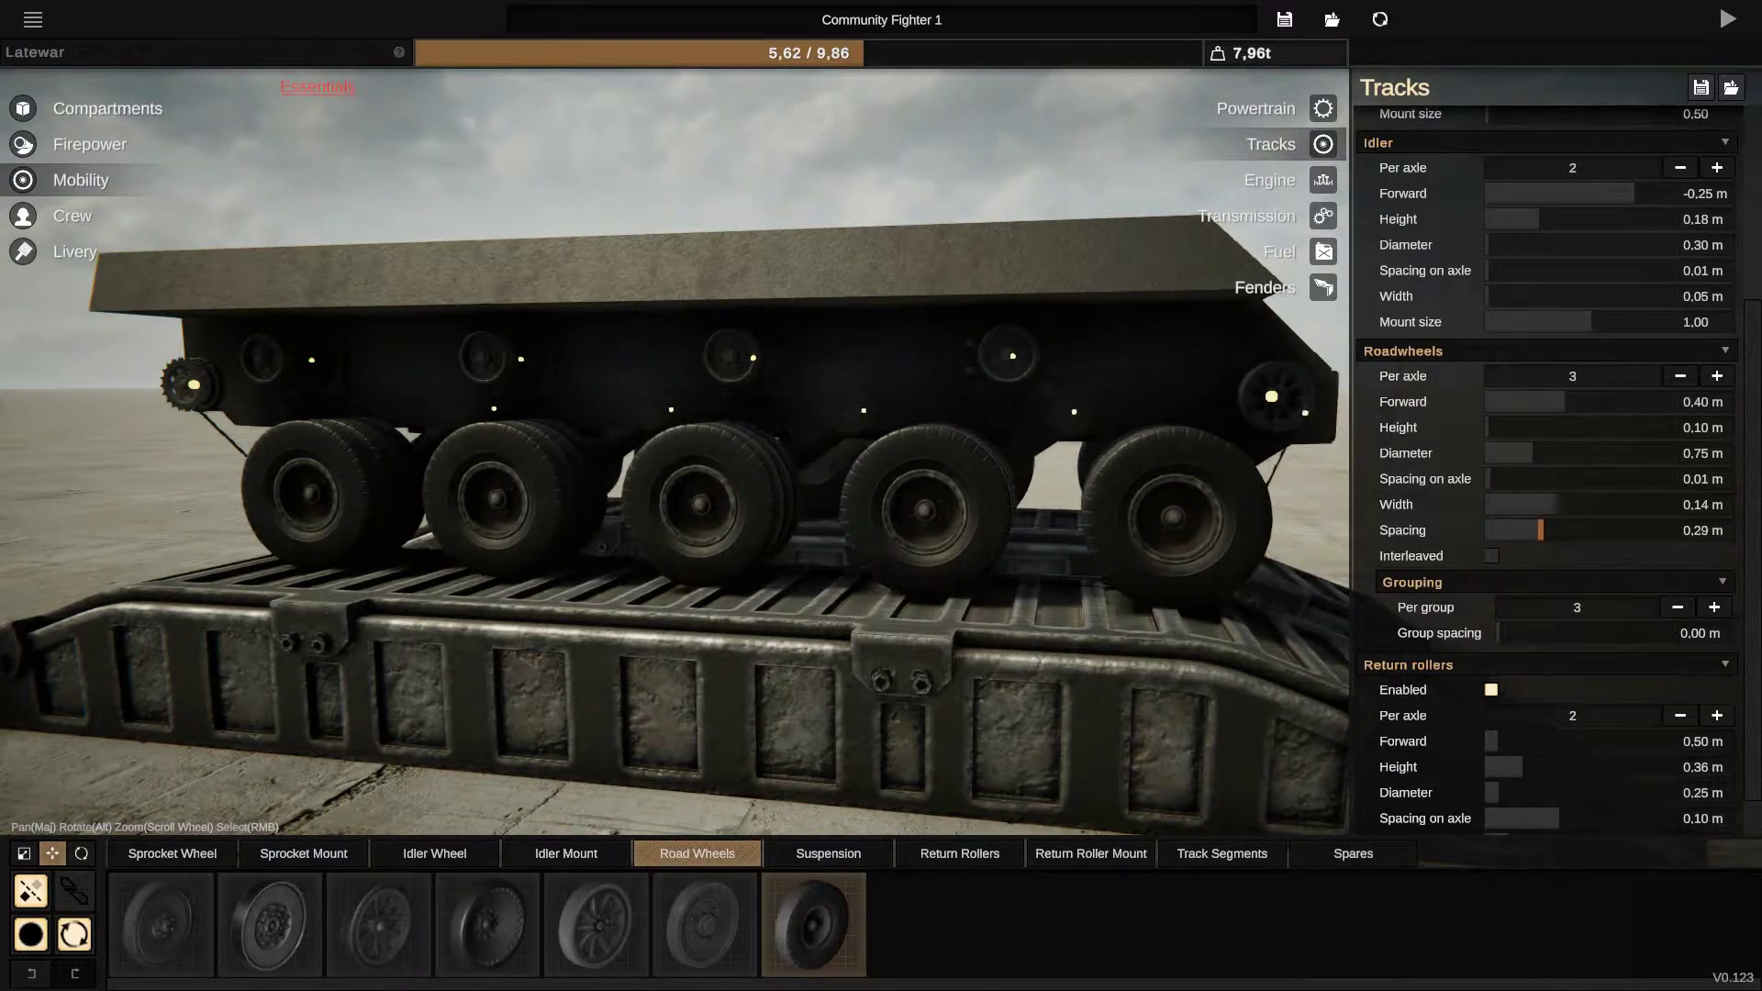
left_click_drag(689, 482, 771, 481)
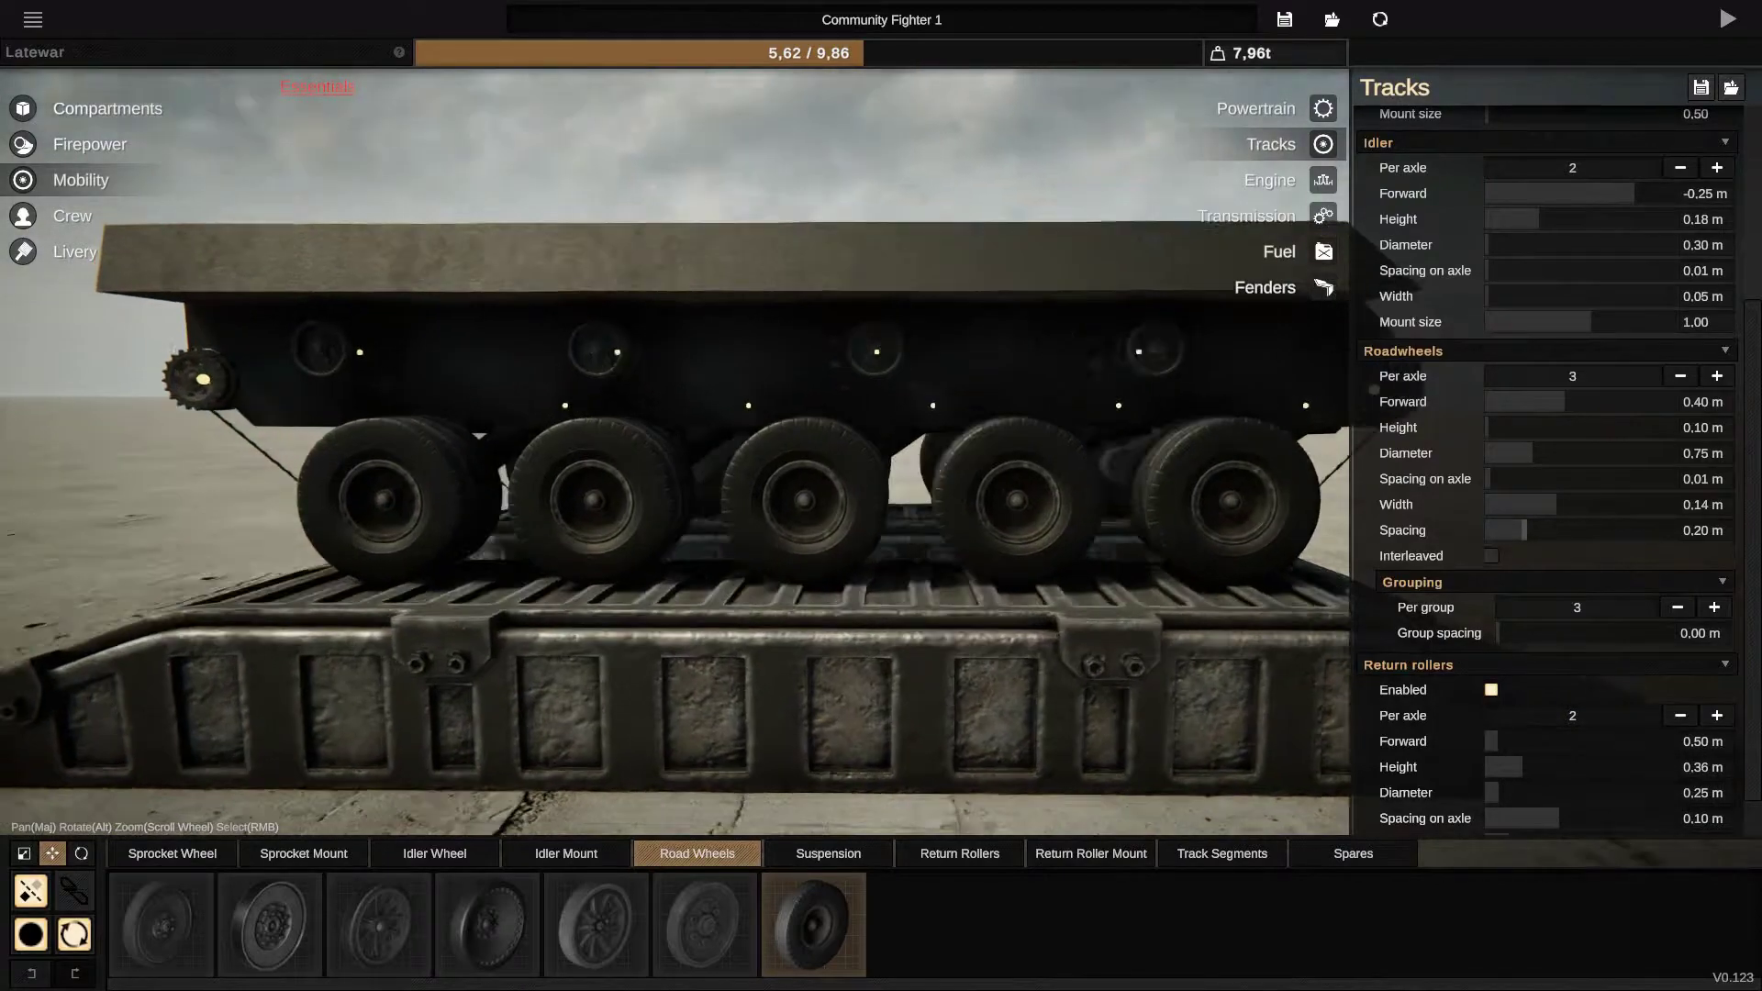
left_click_drag(1498, 633, 1521, 633)
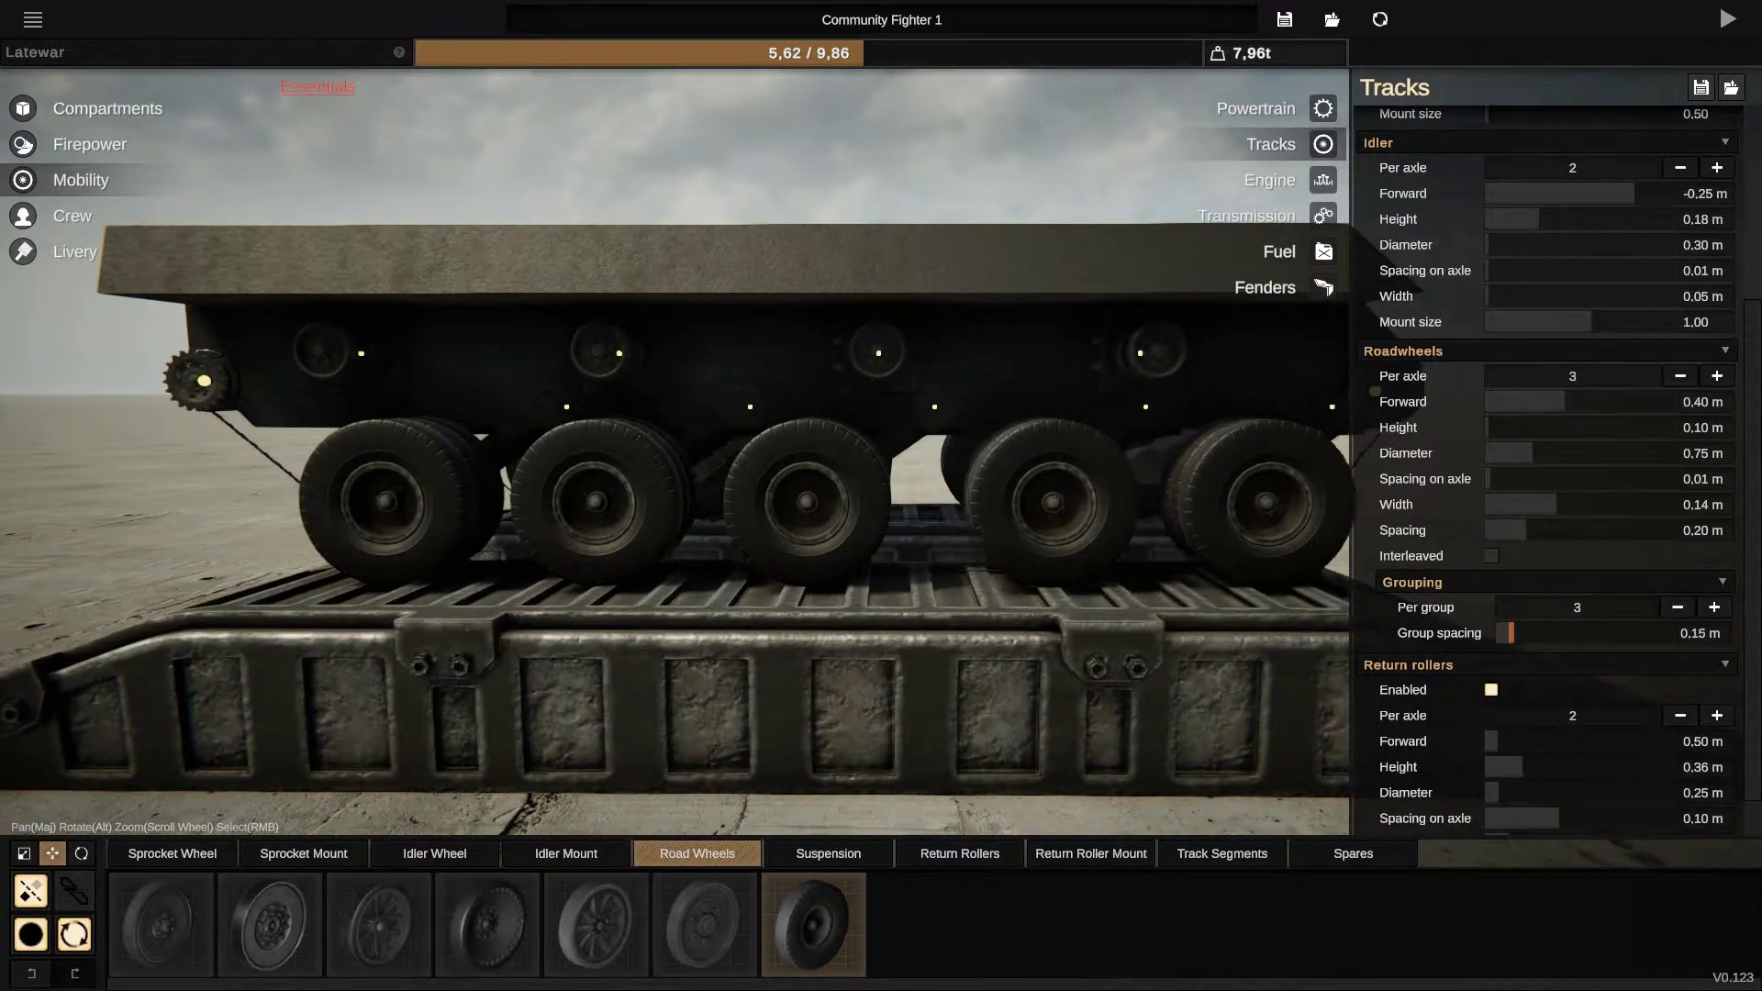
left_click_drag(689, 482, 606, 469)
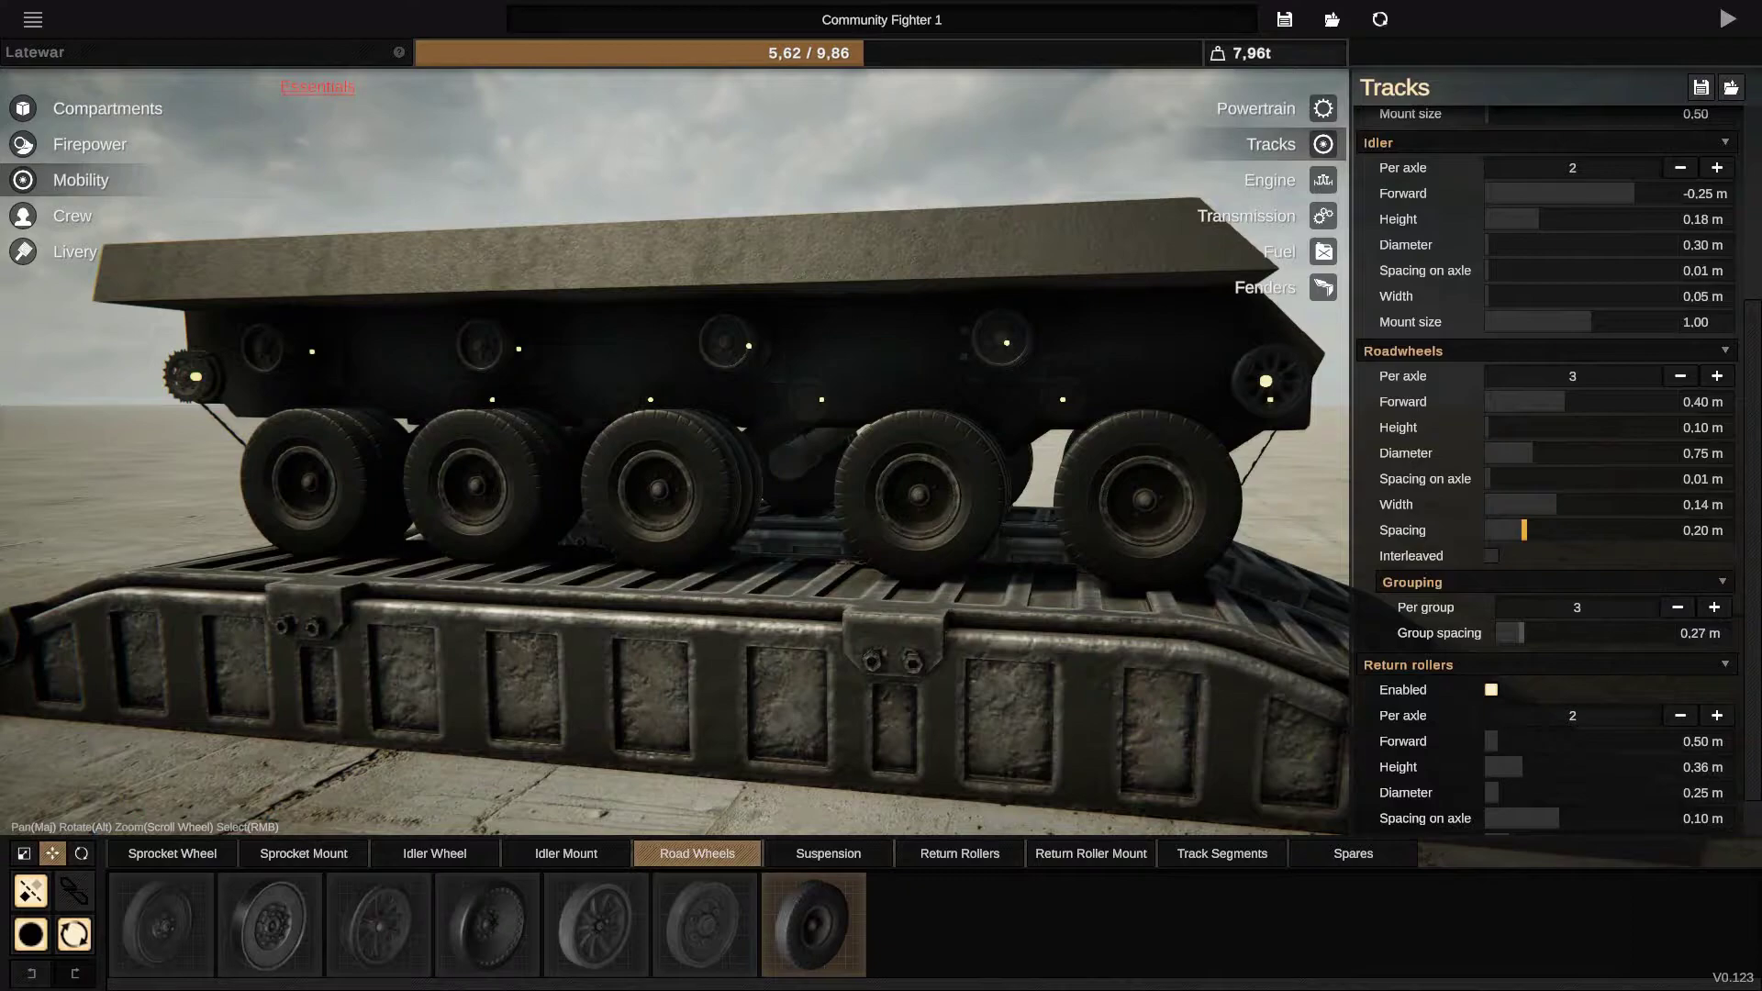
left_click_drag(1524, 530, 1486, 530)
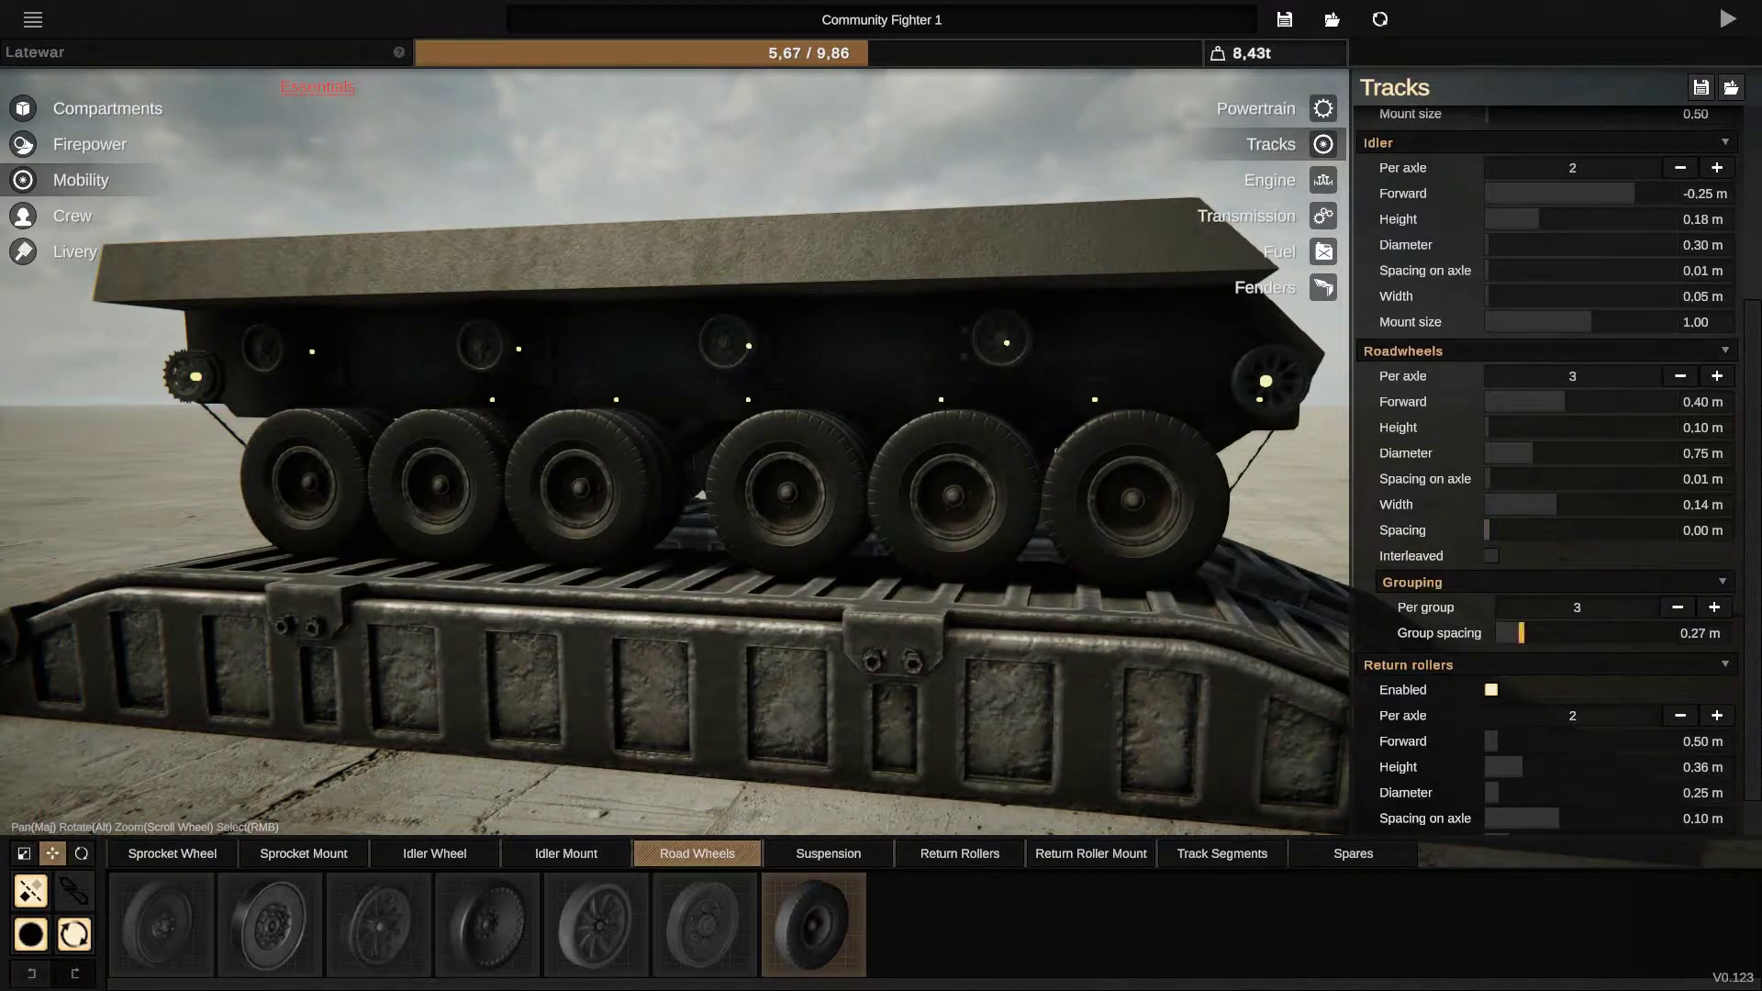
left_click_drag(1521, 634, 1552, 633)
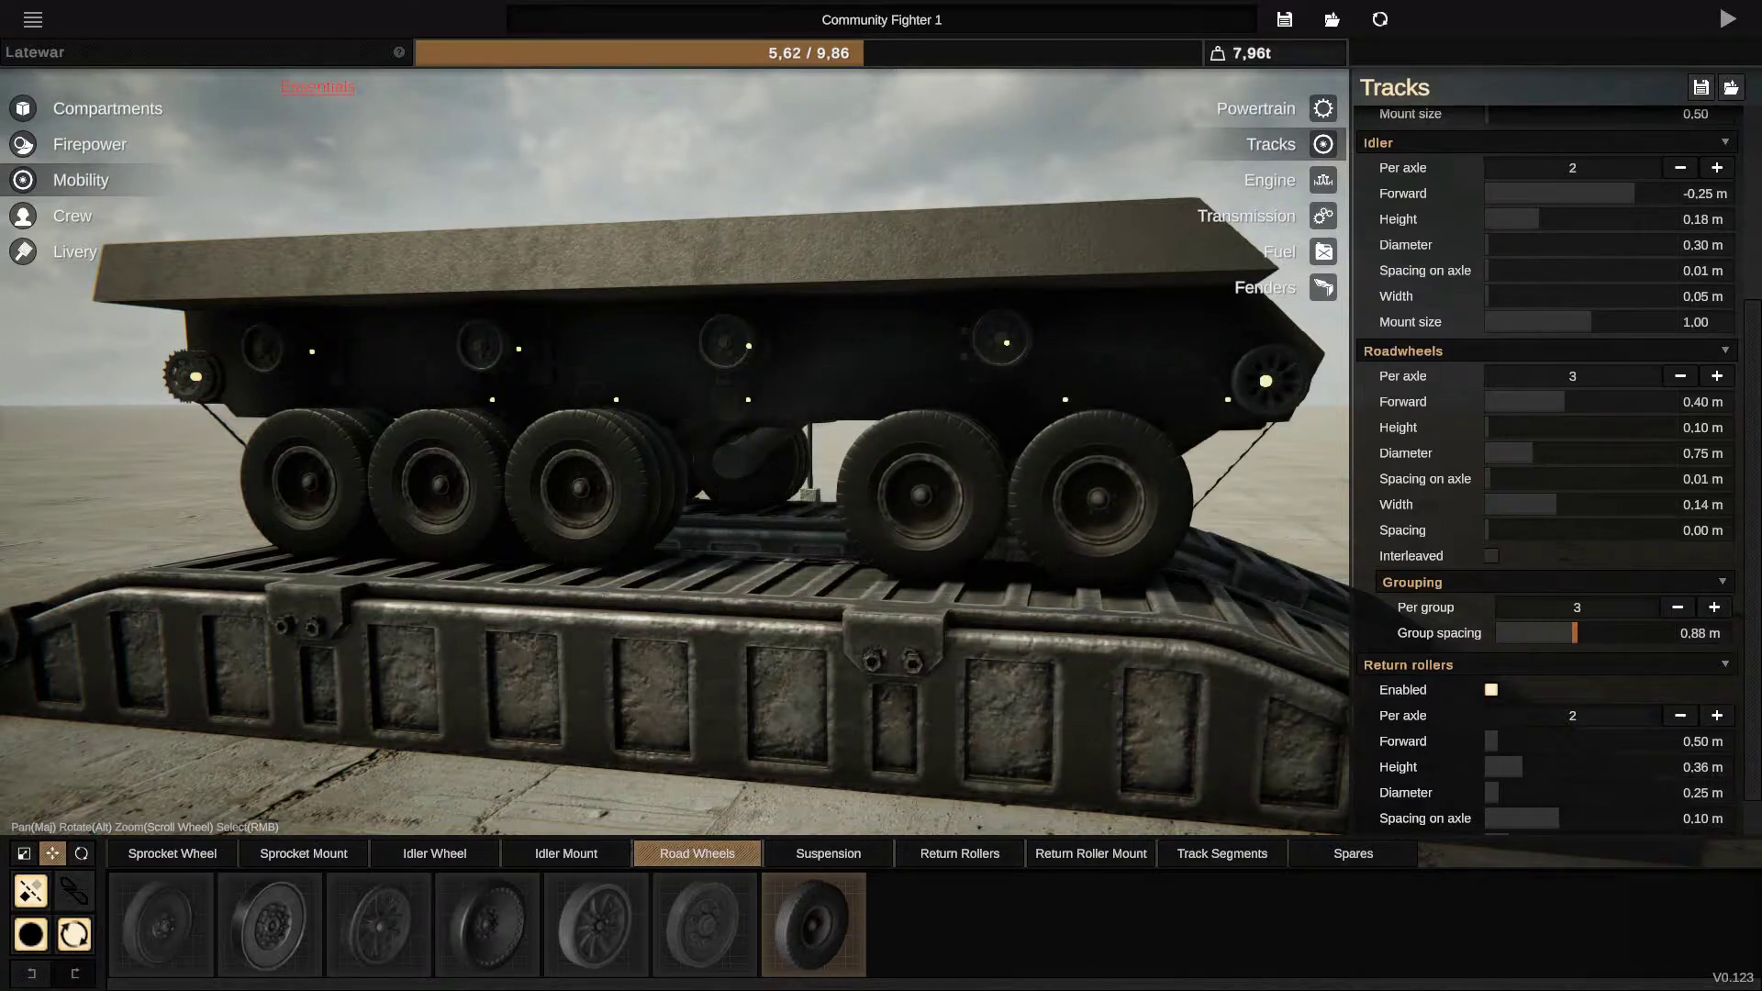
scroll(675, 454, "down", 3)
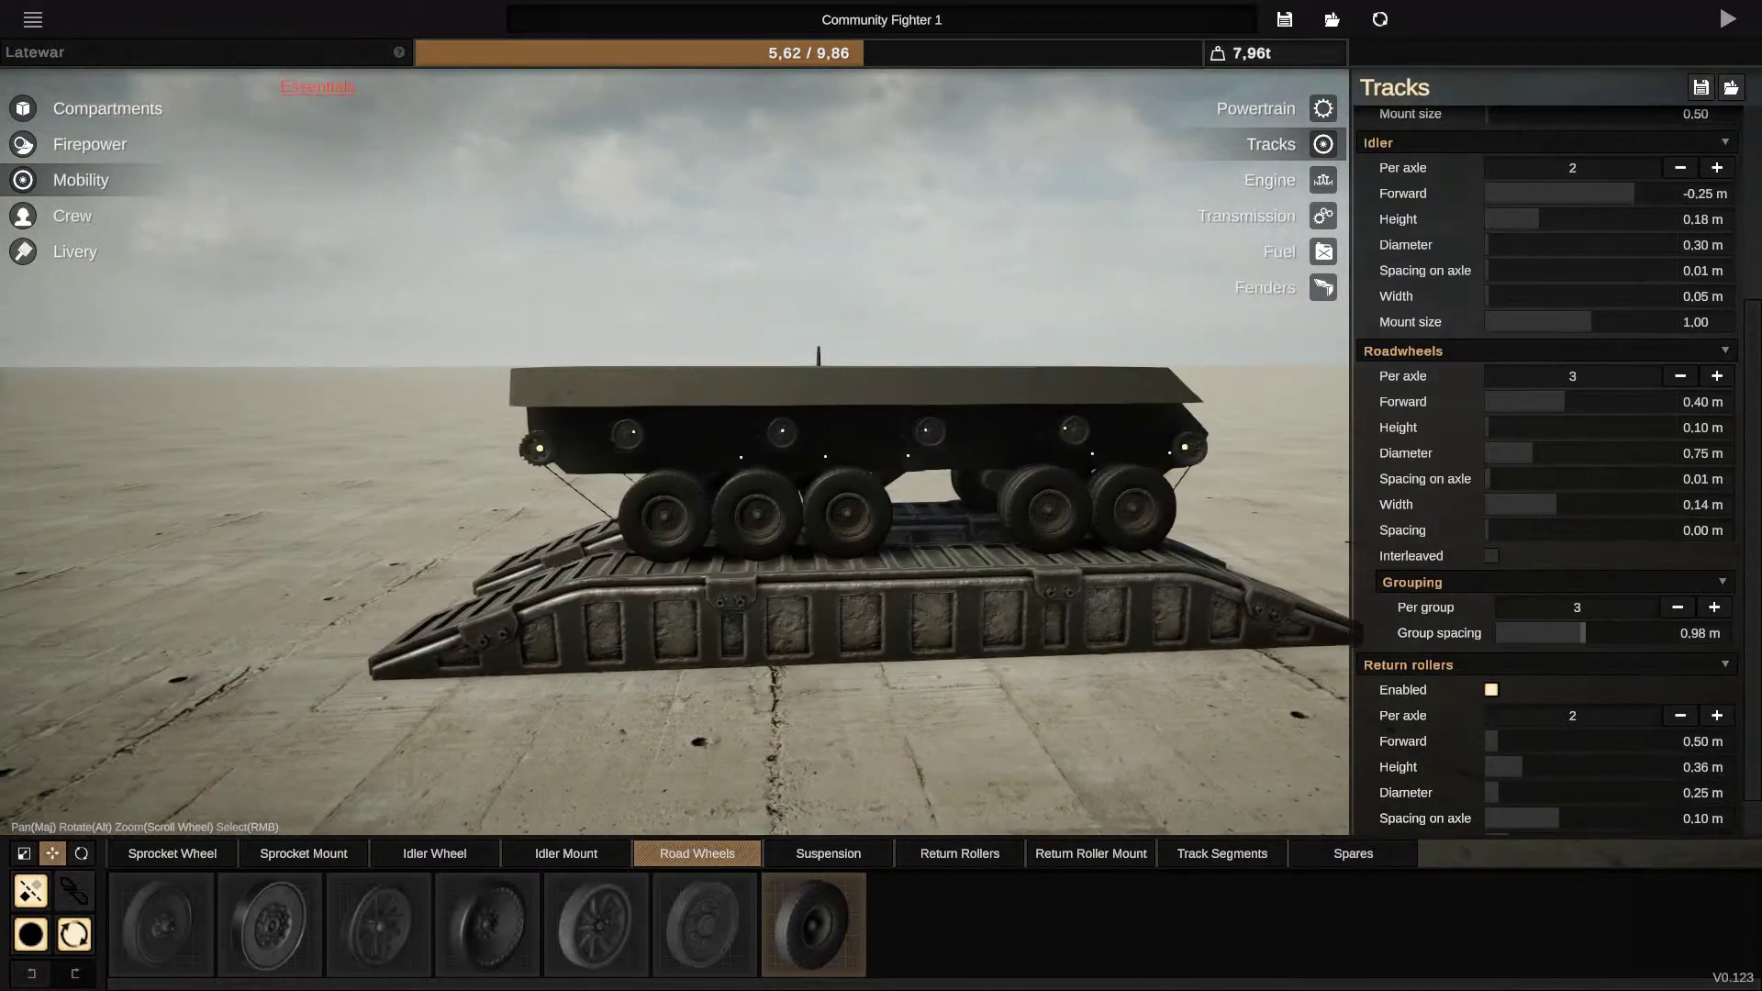
scroll(675, 454, "up", 2)
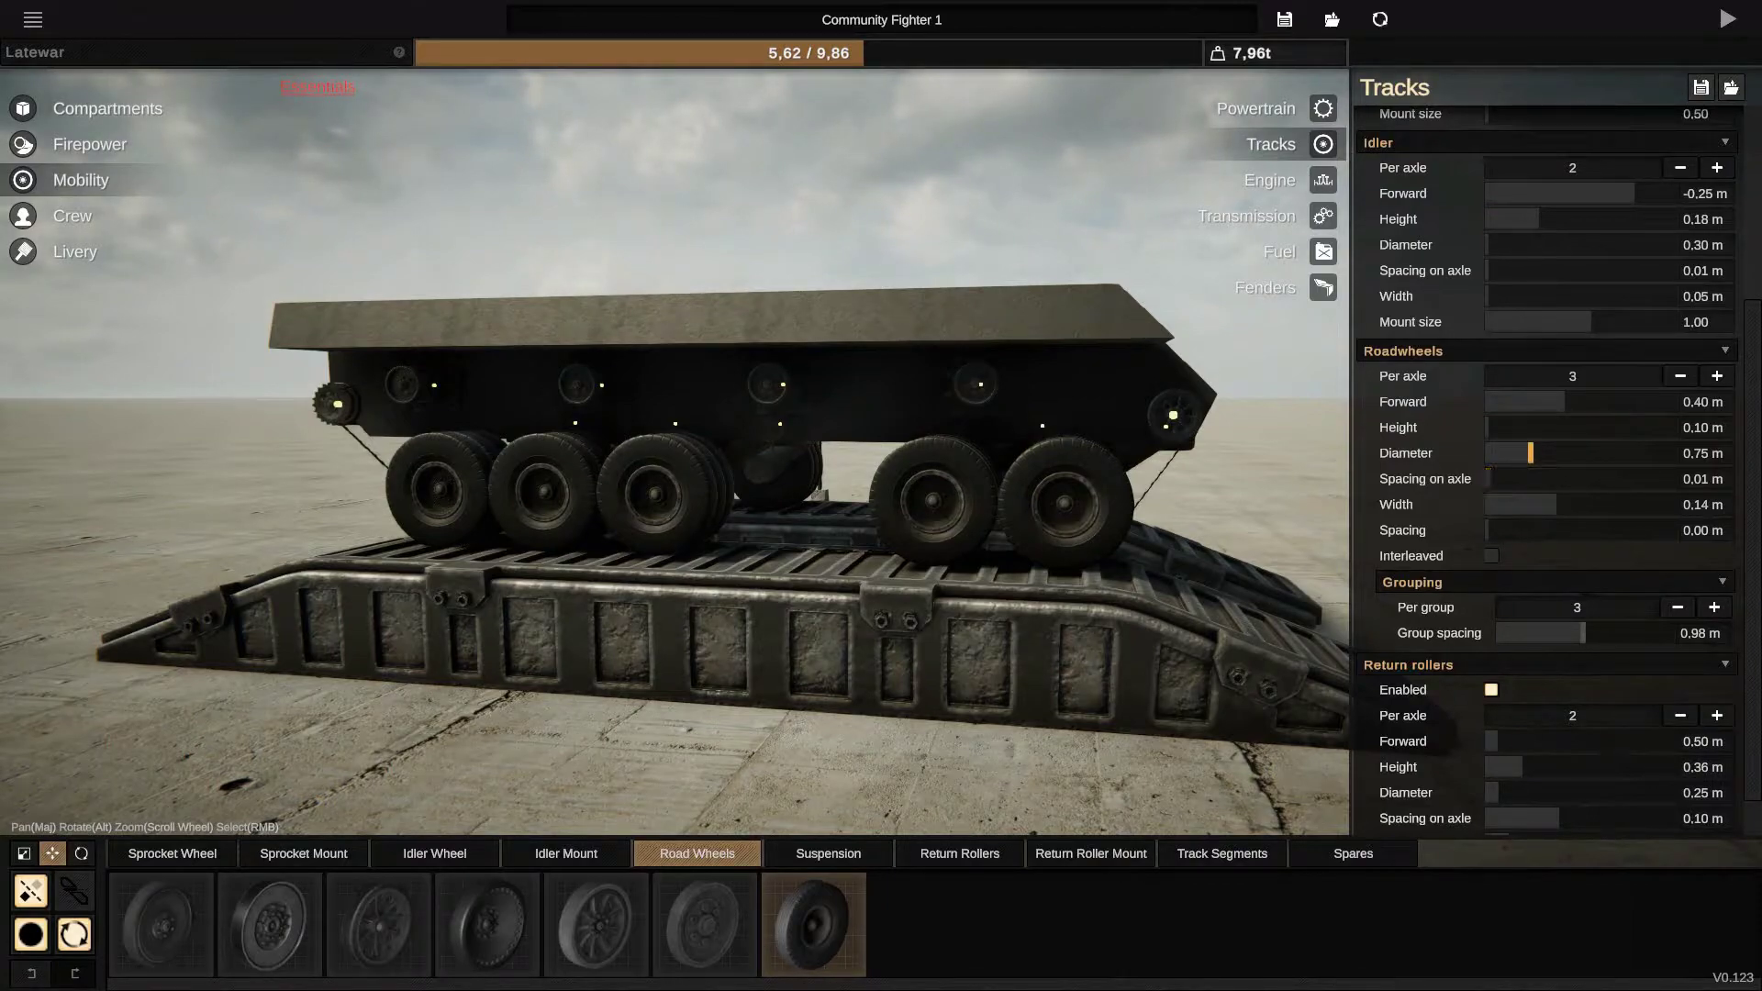
Step: Enlarge the road wheel diameter and check the gaps between wheels
left_click_drag(1531, 453, 1549, 454)
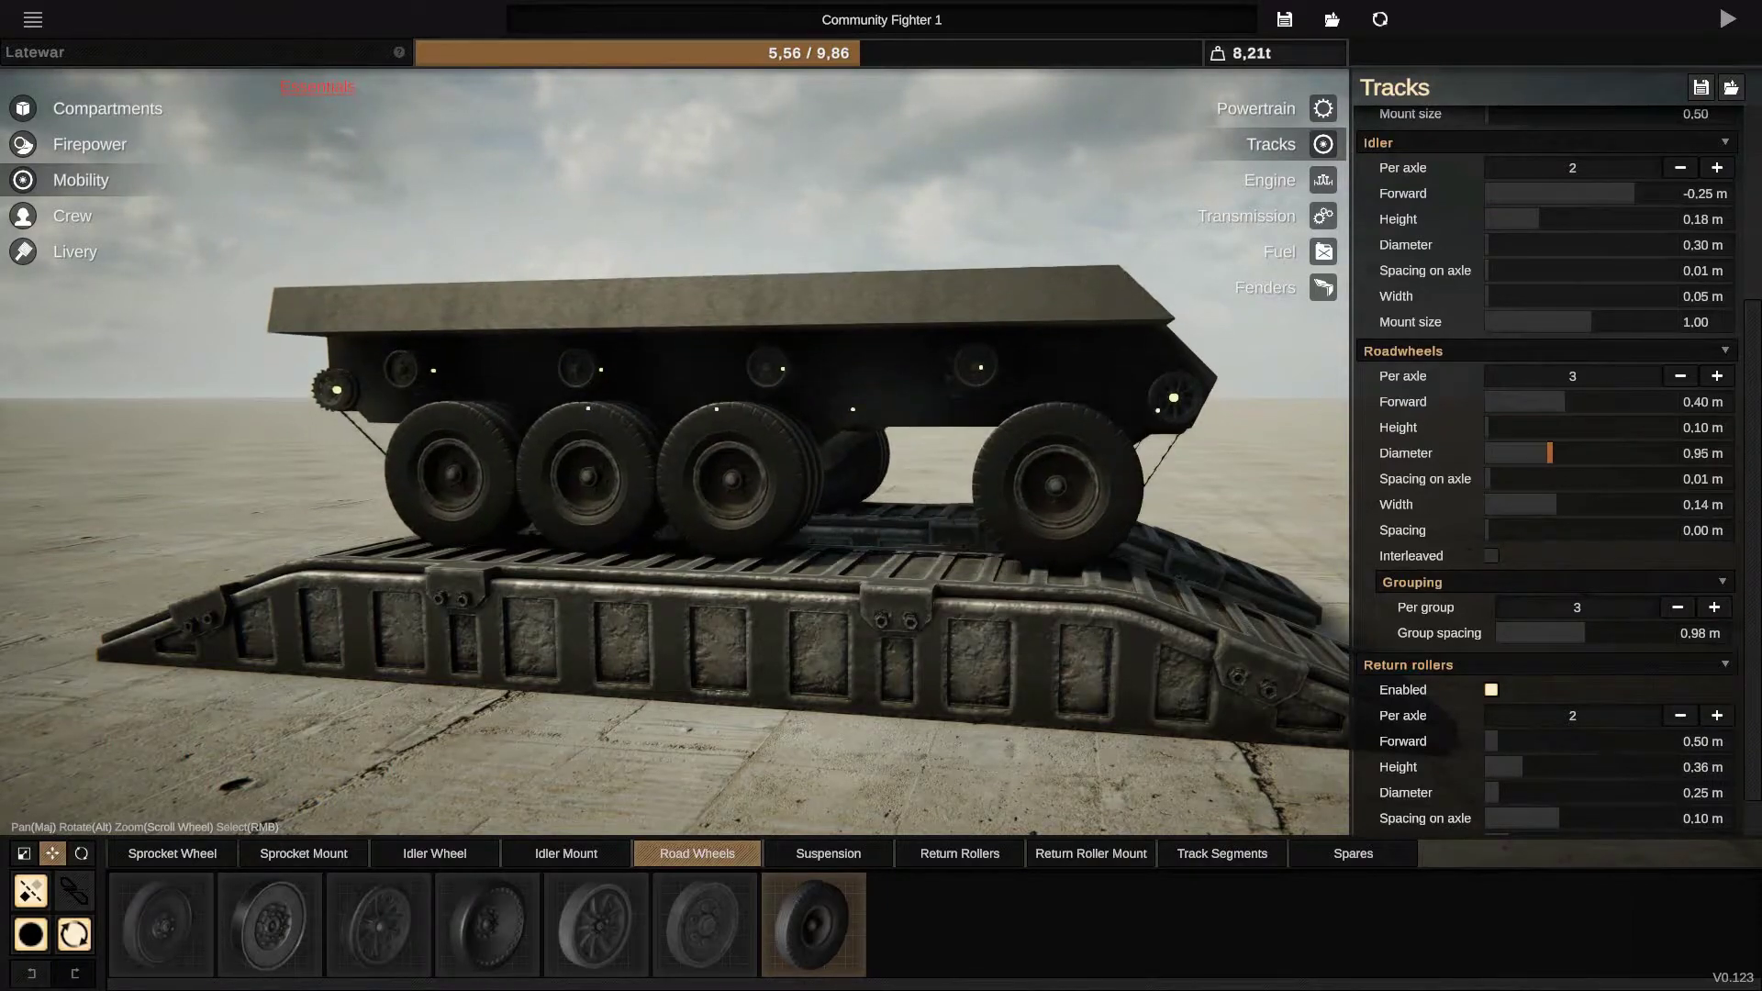
left_click_drag(674, 454, 963, 413)
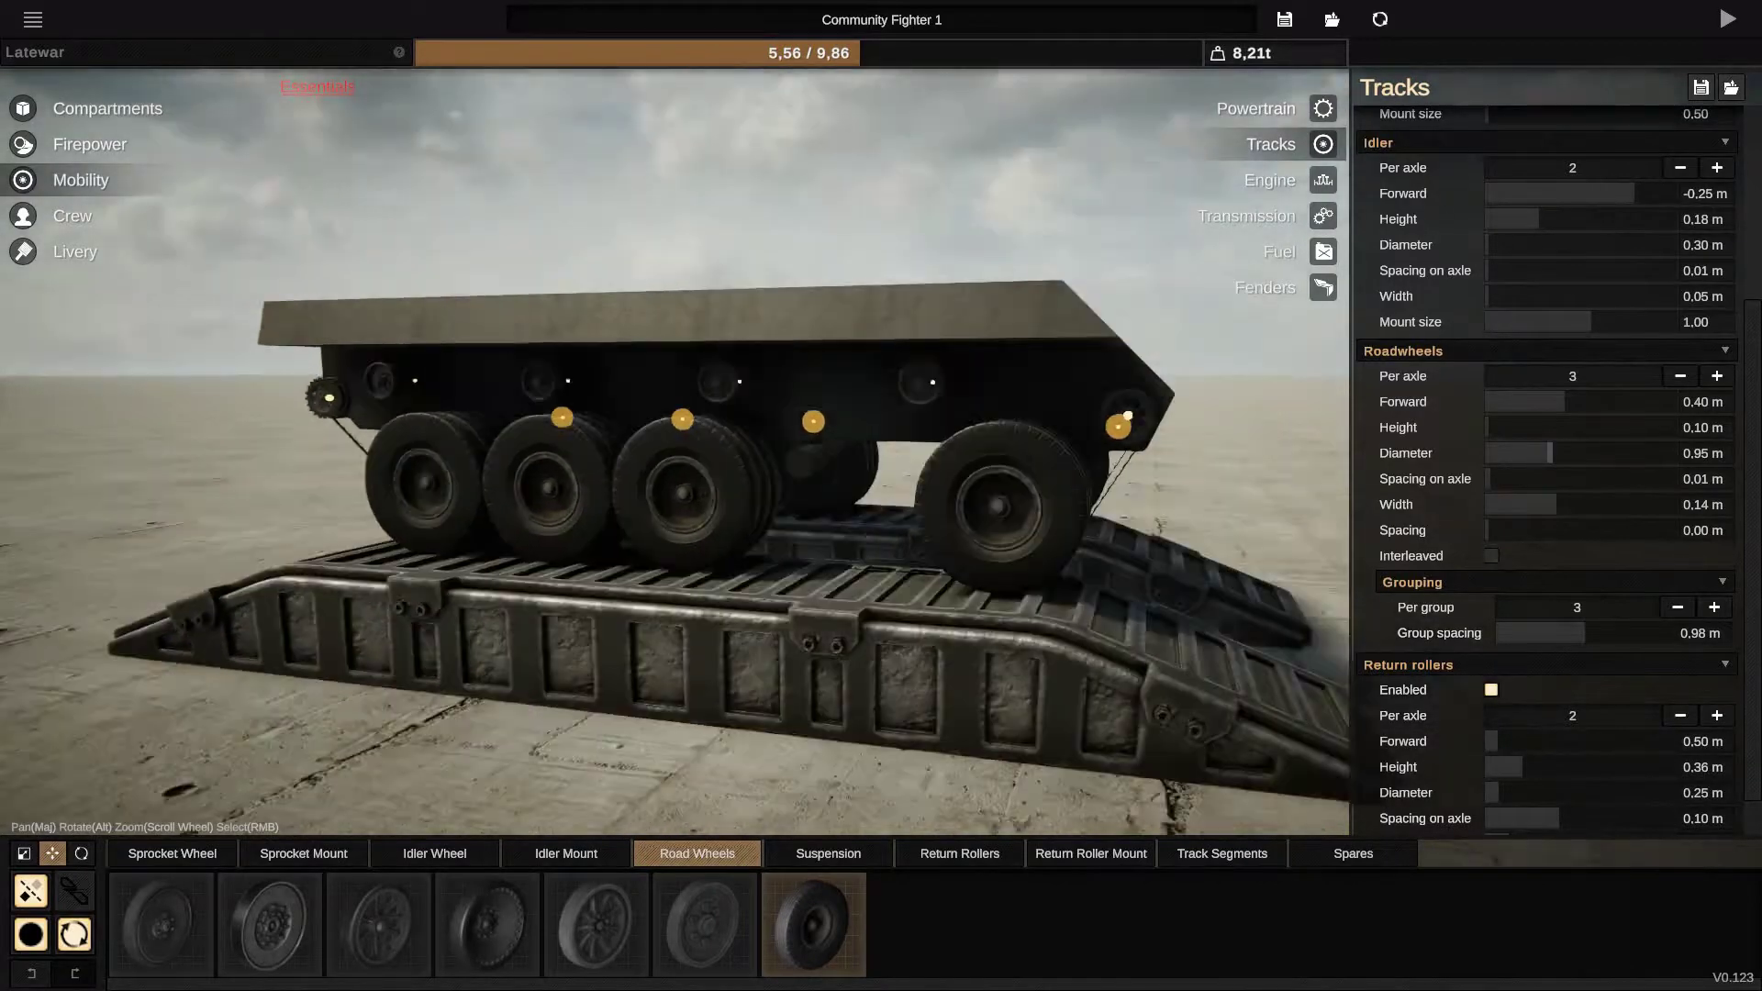
scroll(827, 454, "down", 3)
left_click_drag(674, 468, 413, 413)
scroll(675, 469, "up", 4)
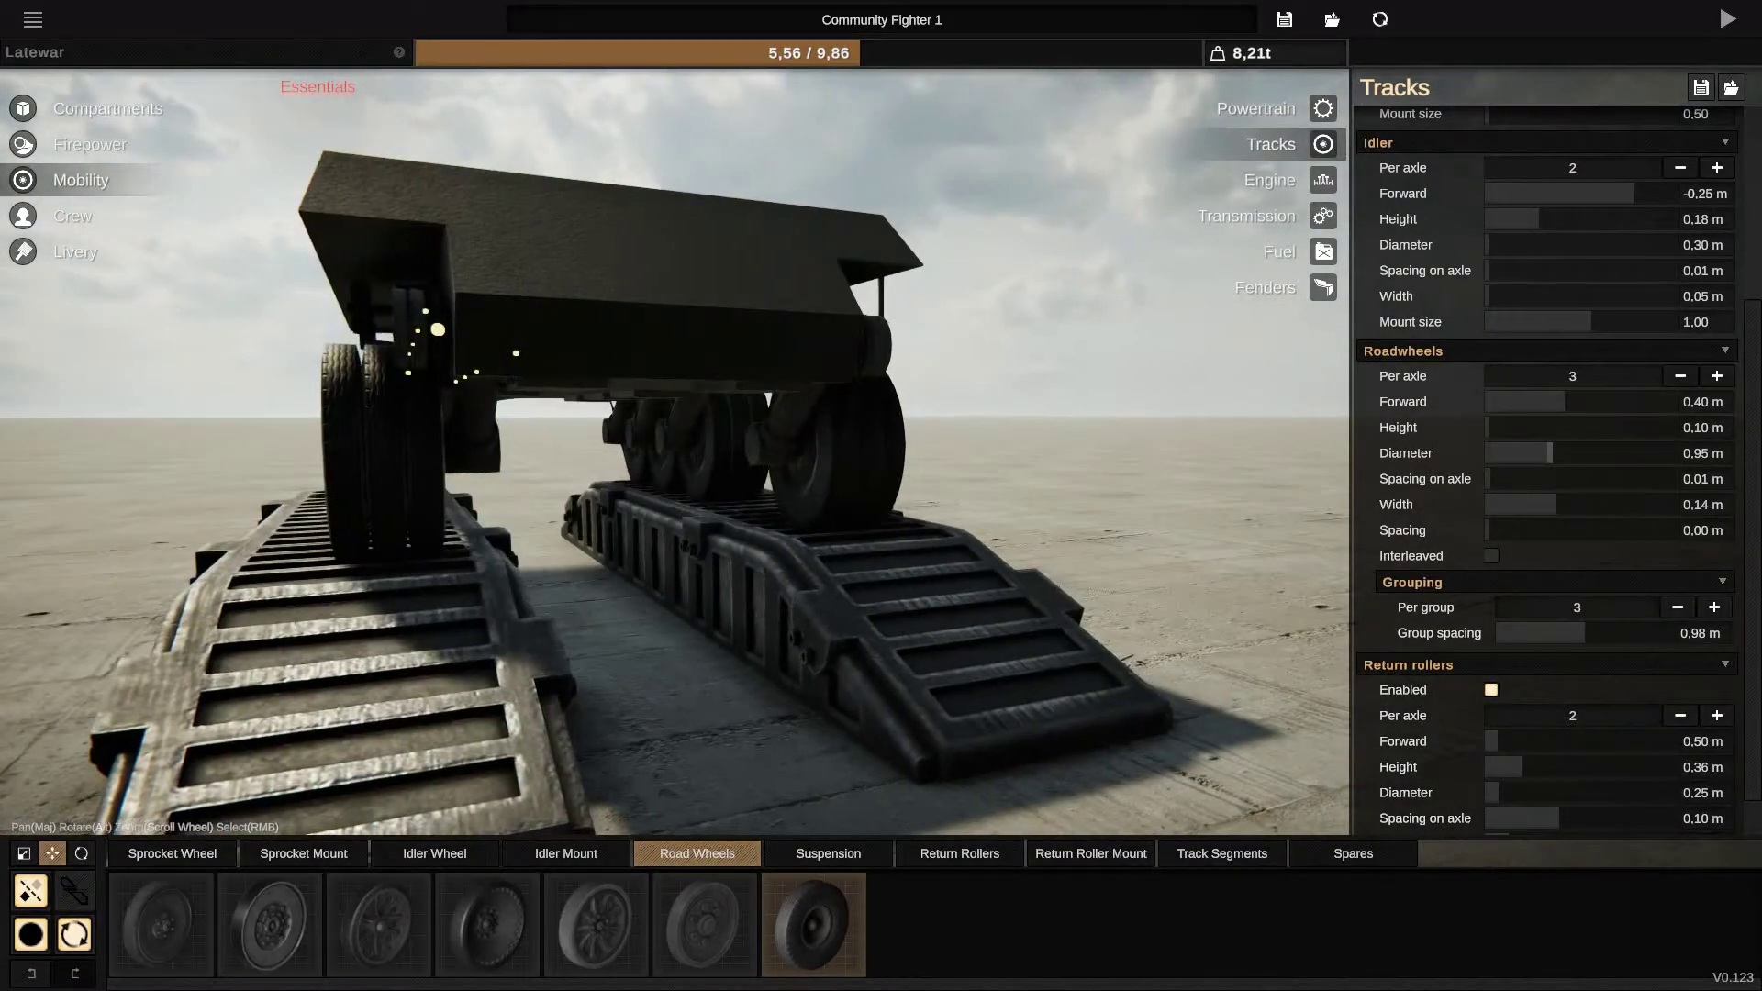
mouse_move(674, 454)
left_mouse_down()
mouse_move(413, 455)
mouse_move(620, 440)
left_mouse_up()
scroll(675, 454, "up", 3)
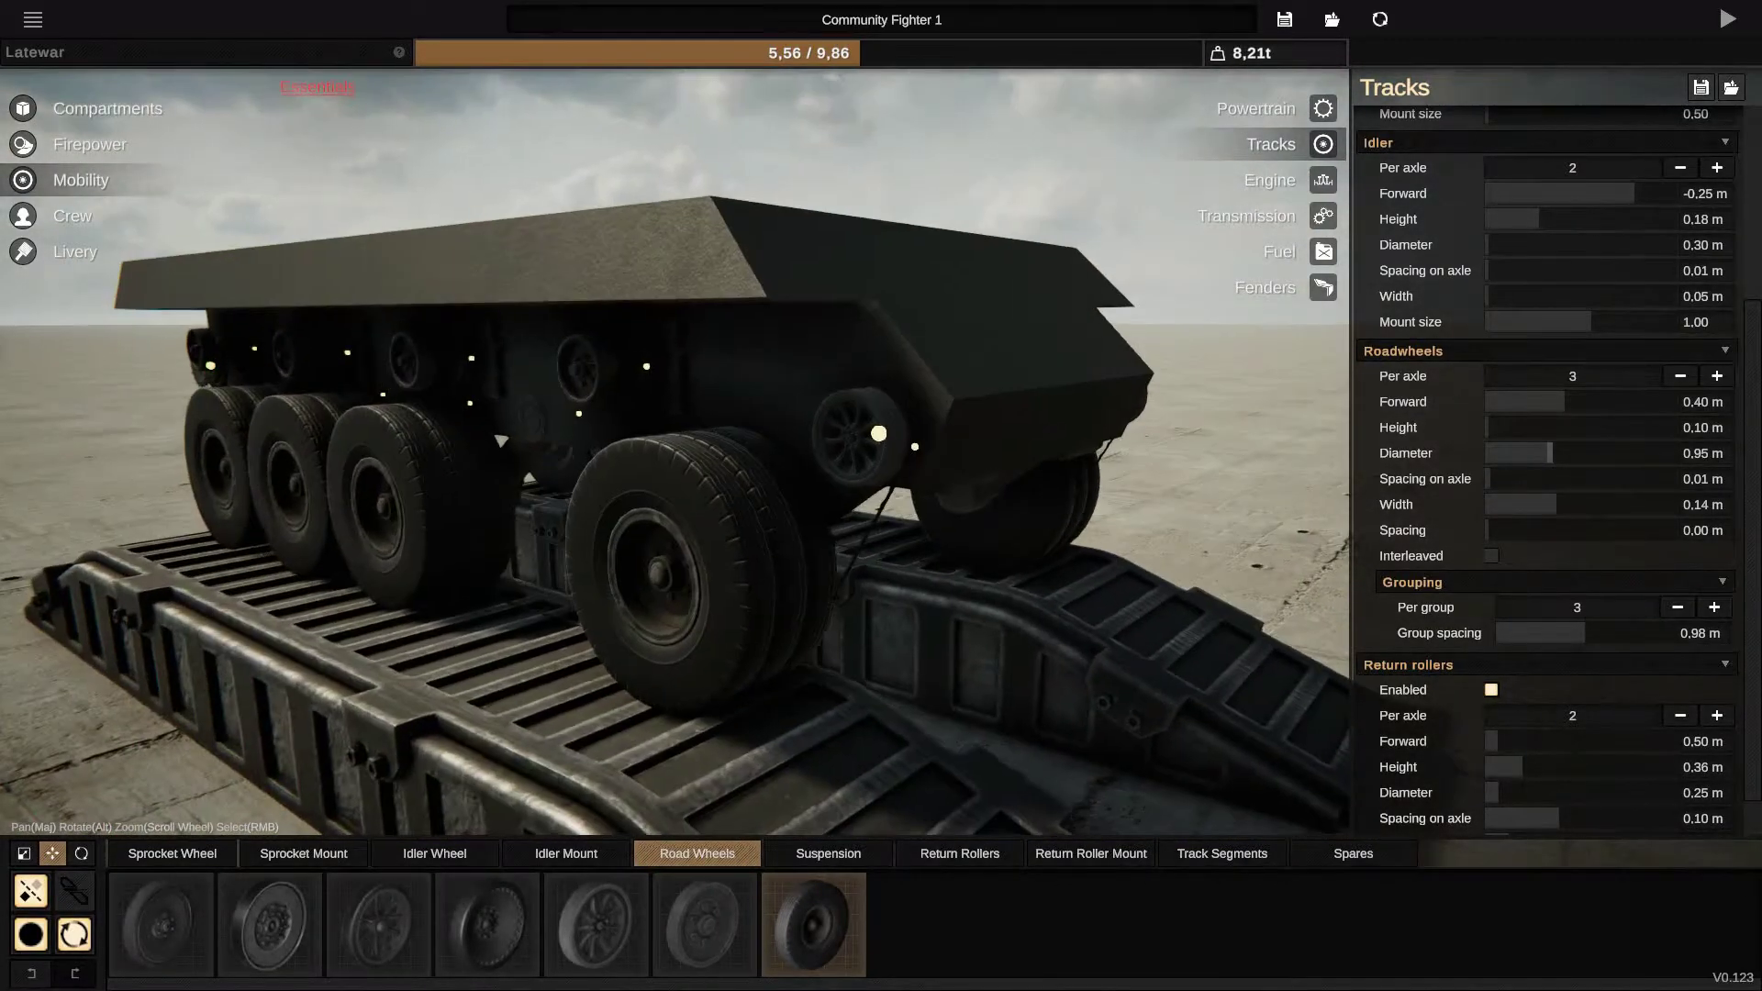
scroll(675, 455, "down", 4)
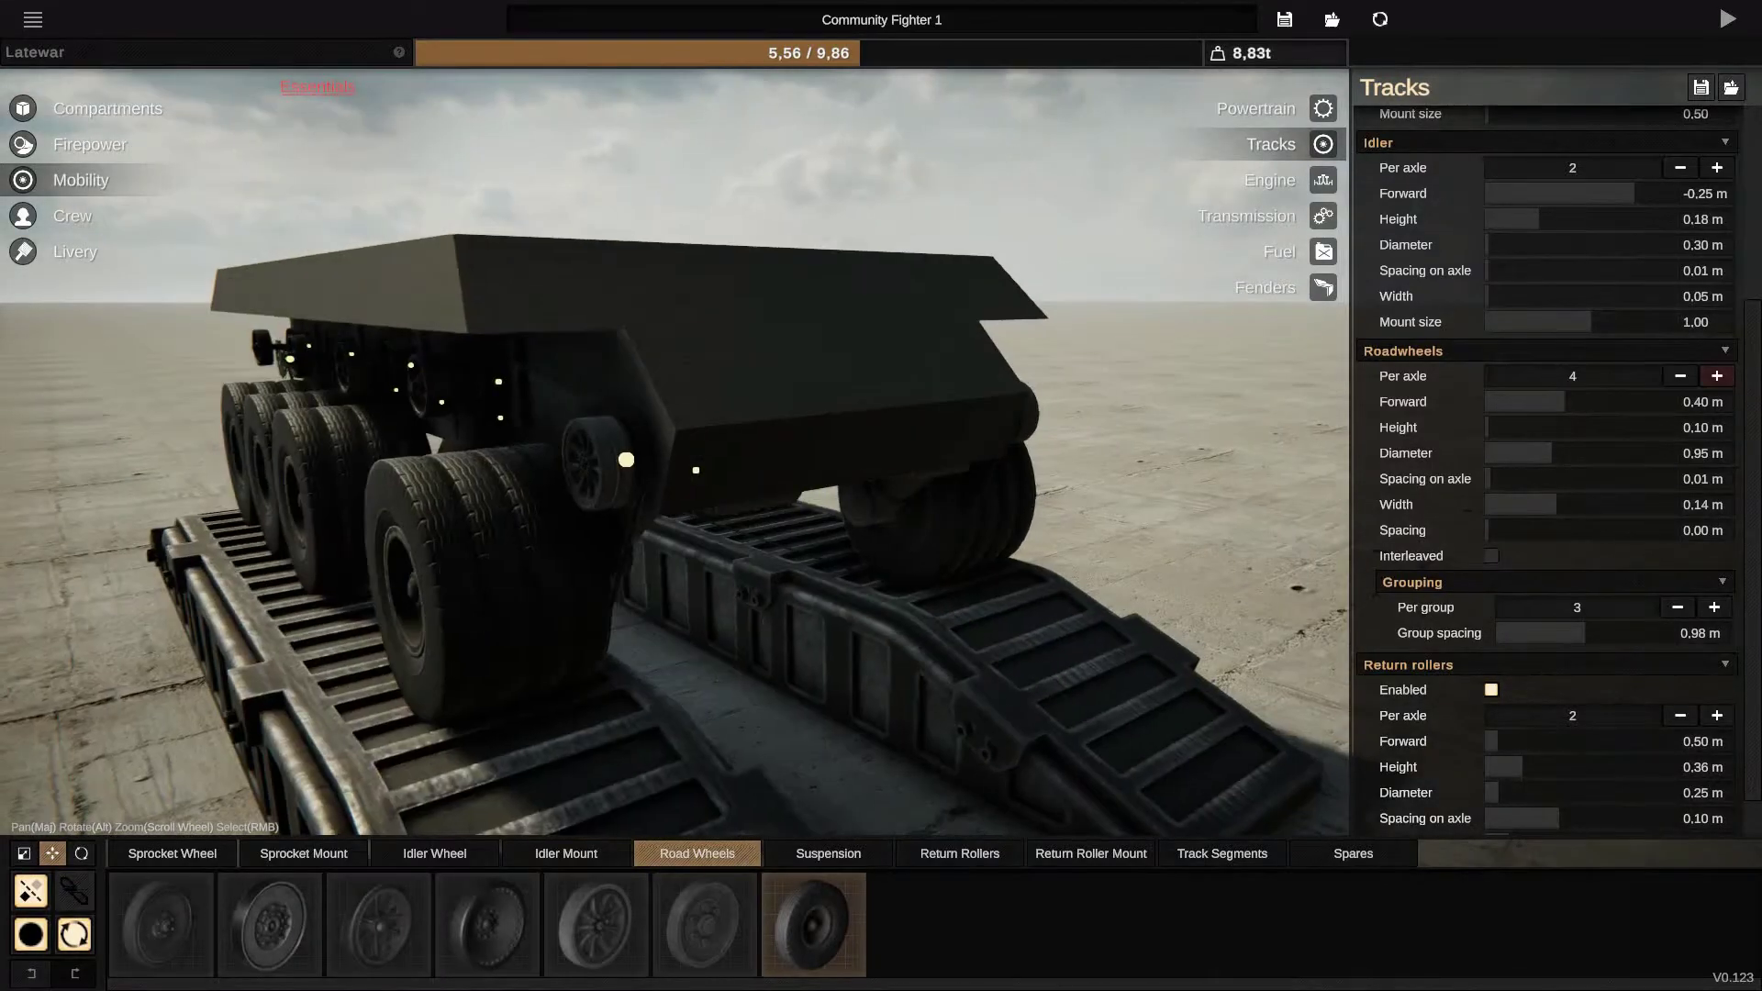
Step: Add a fourth road wheel per axle and inspect them from the side and beneath
left_click(1716, 374)
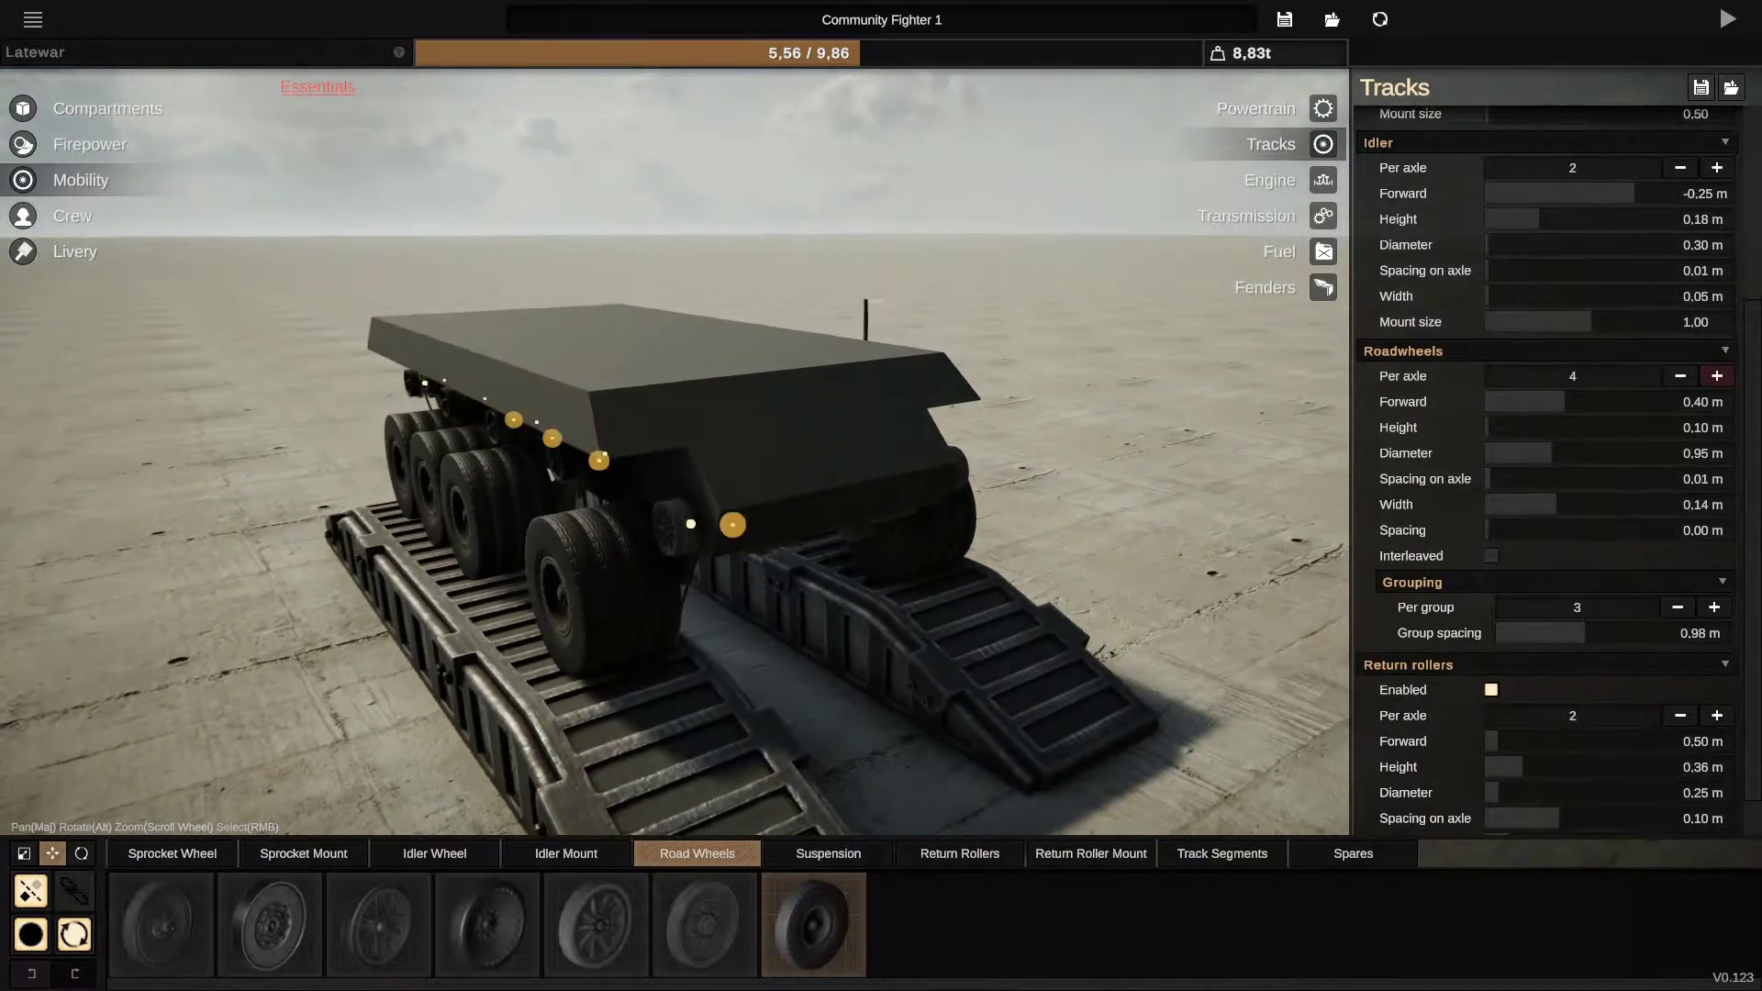
left_click_drag(675, 468, 550, 495)
scroll(674, 468, "up", 4)
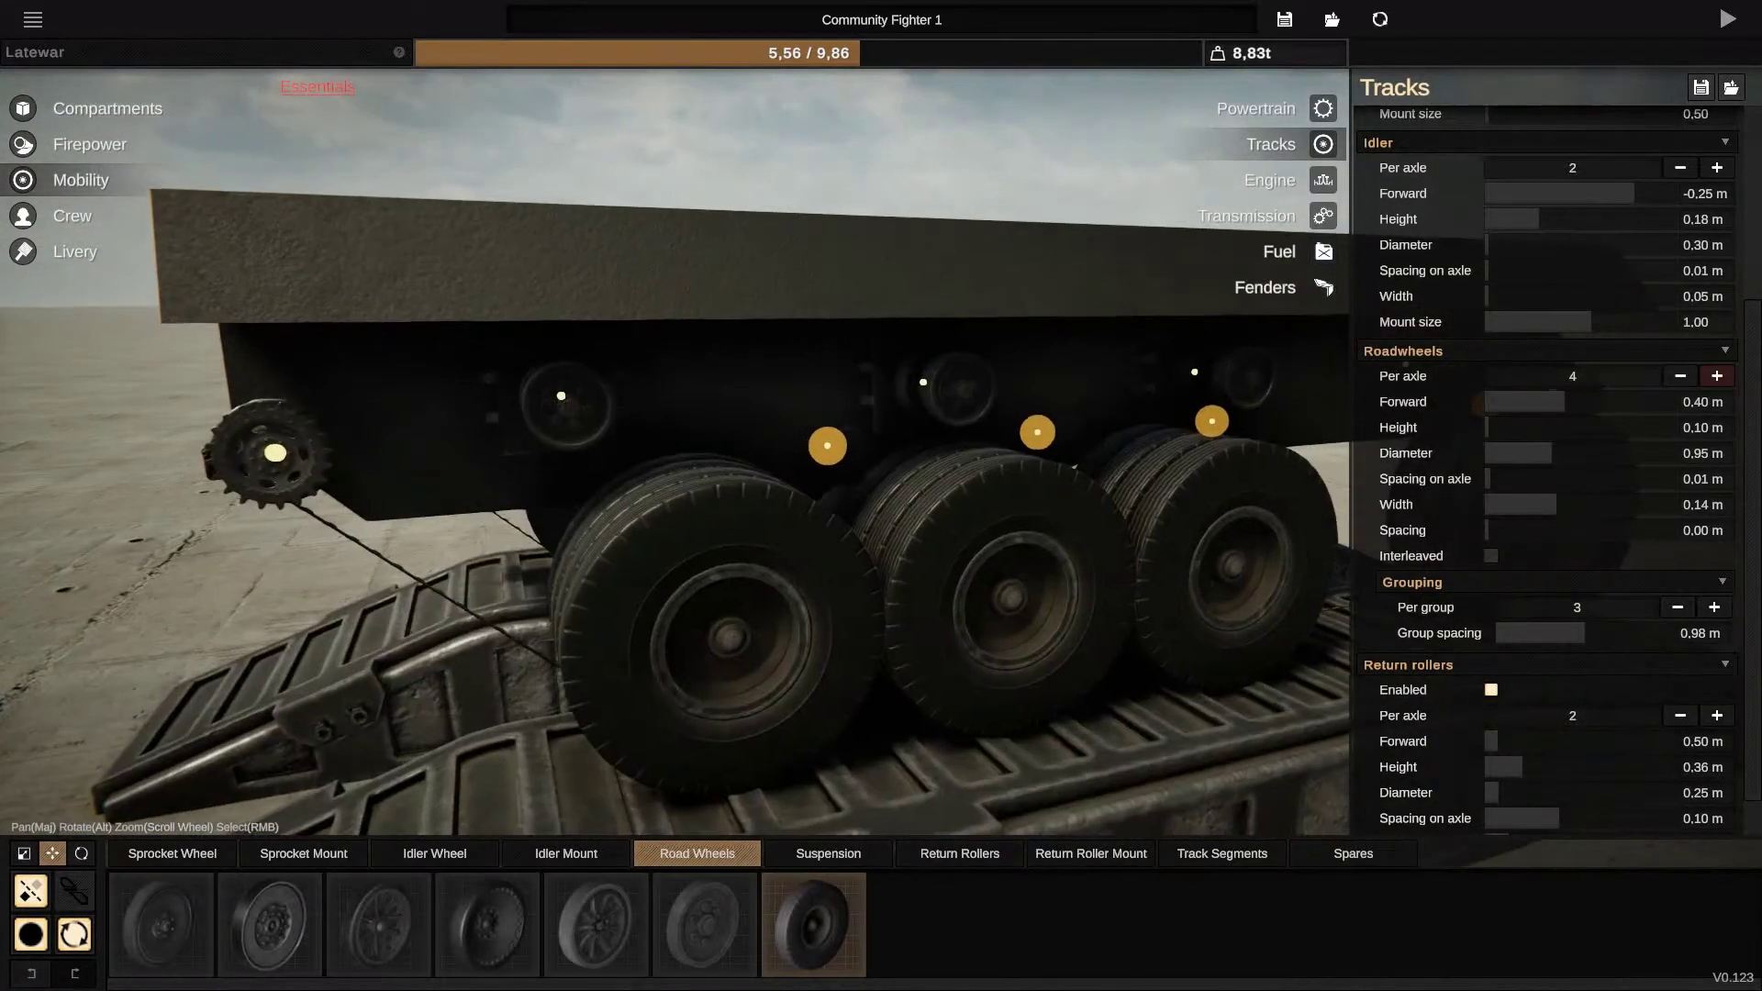
left_click_drag(674, 468, 578, 442)
scroll(675, 468, "down", 4)
mouse_move(675, 468)
left_mouse_down()
mouse_move(551, 414)
mouse_move(414, 386)
left_mouse_up()
left_click_drag(676, 467, 633, 358)
scroll(674, 468, "up", 3)
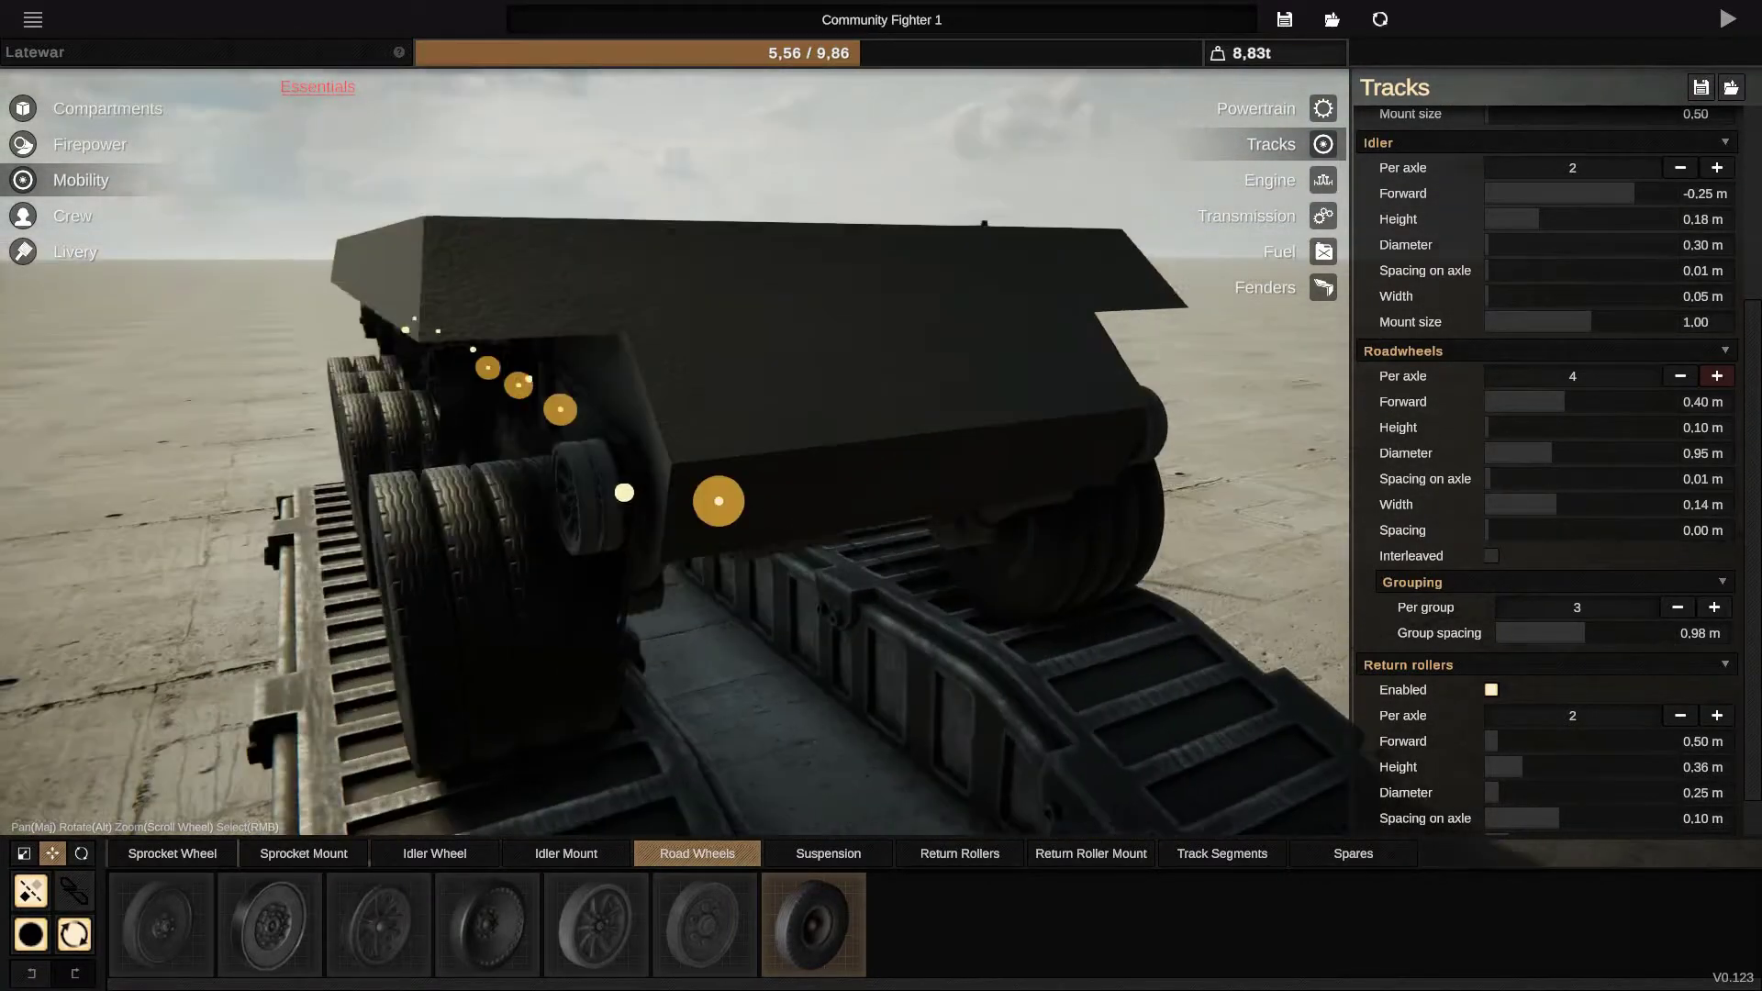
left_click_drag(675, 413, 593, 414)
Step: Attach the driver viewport part to the front of the hull
left_click(72, 216)
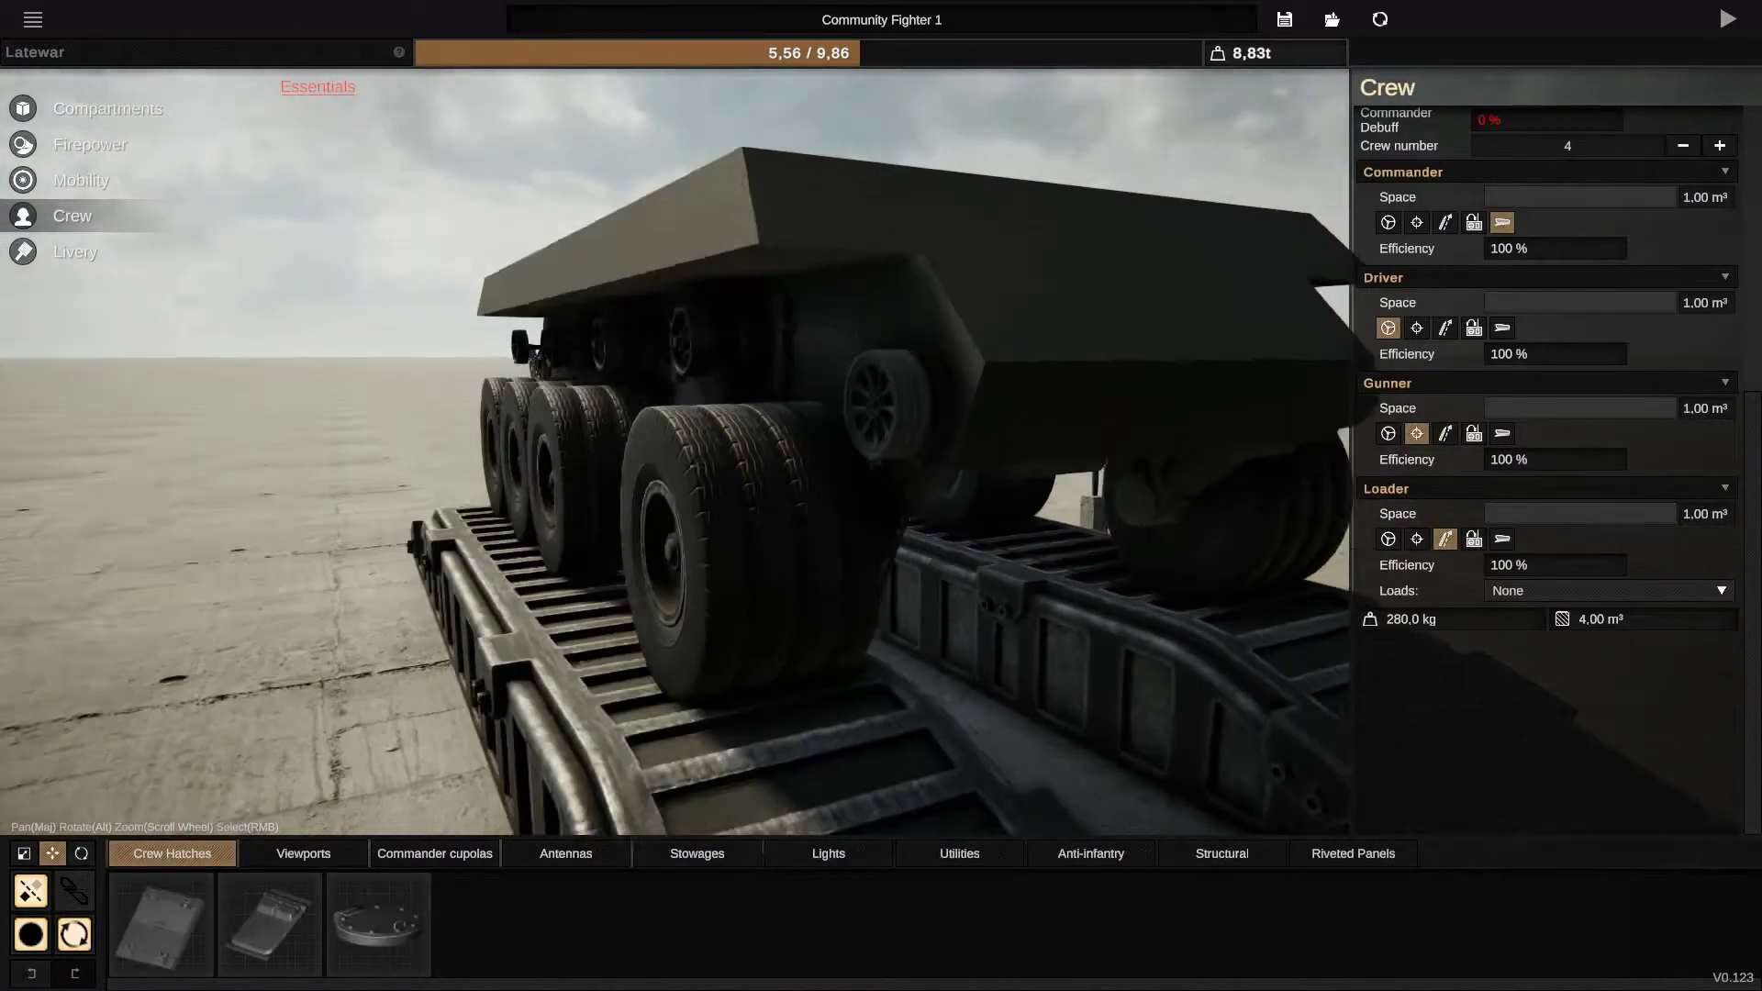
scroll(674, 469, "down", 4)
left_click_drag(676, 468, 551, 413)
left_click_drag(674, 468, 593, 442)
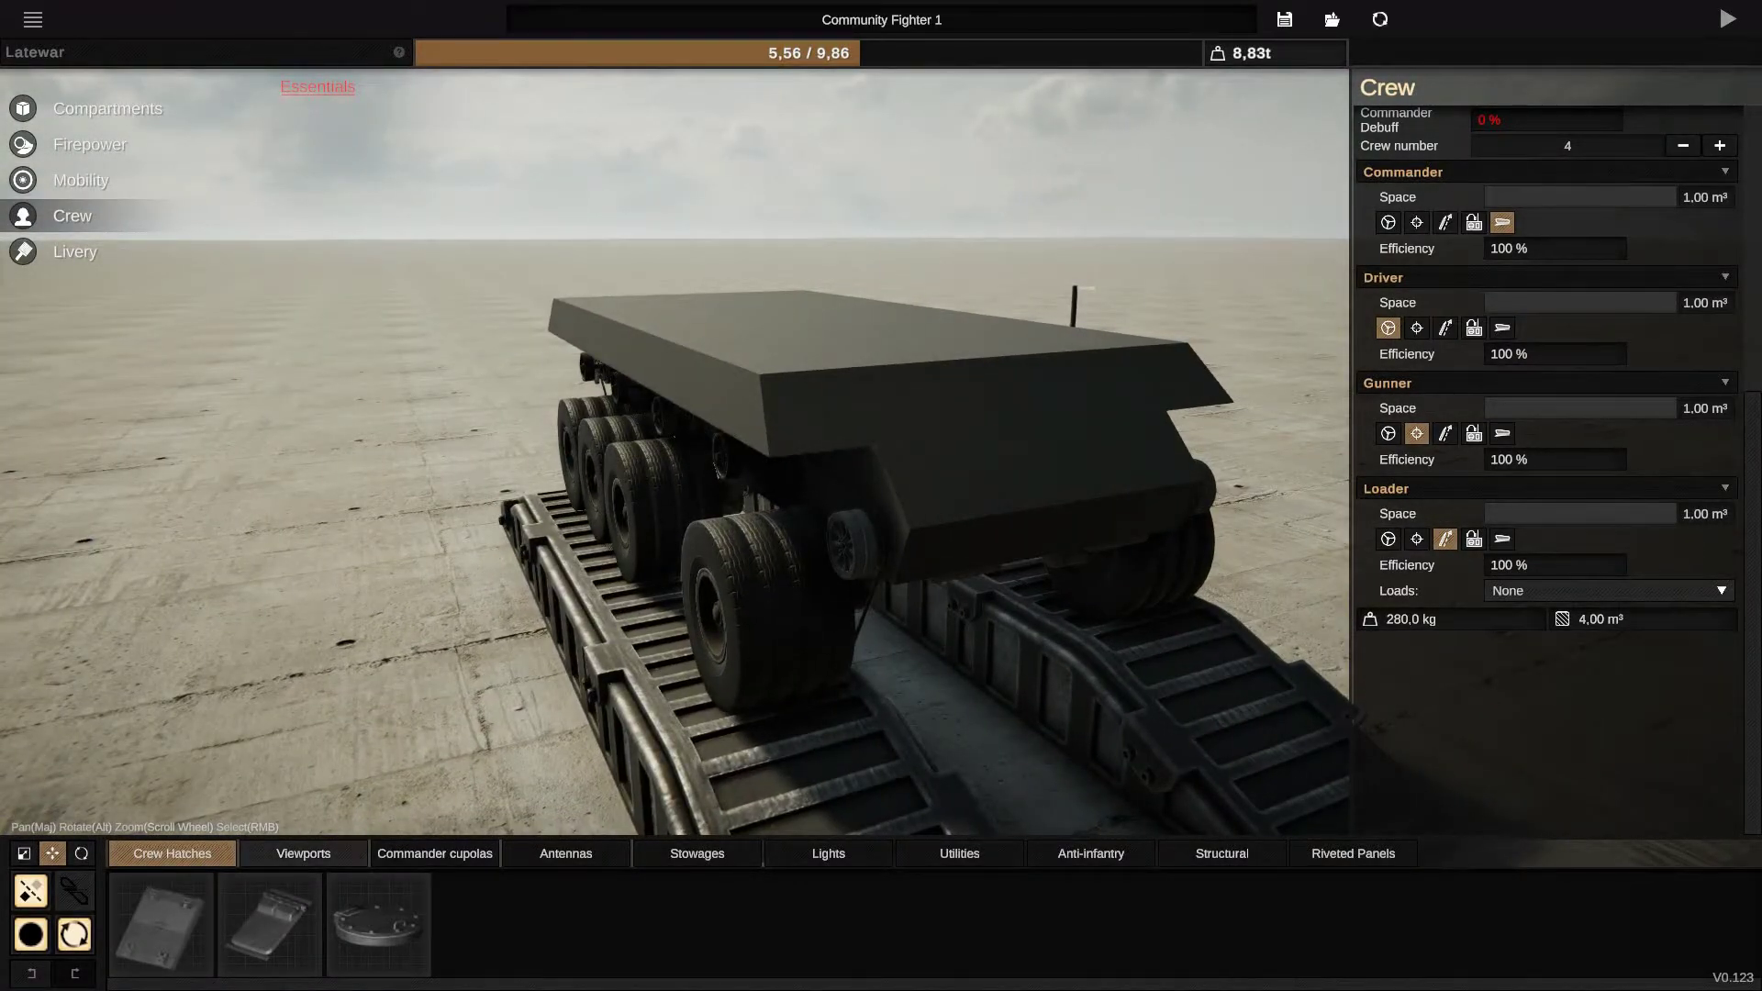
left_click(303, 854)
left_click(269, 929)
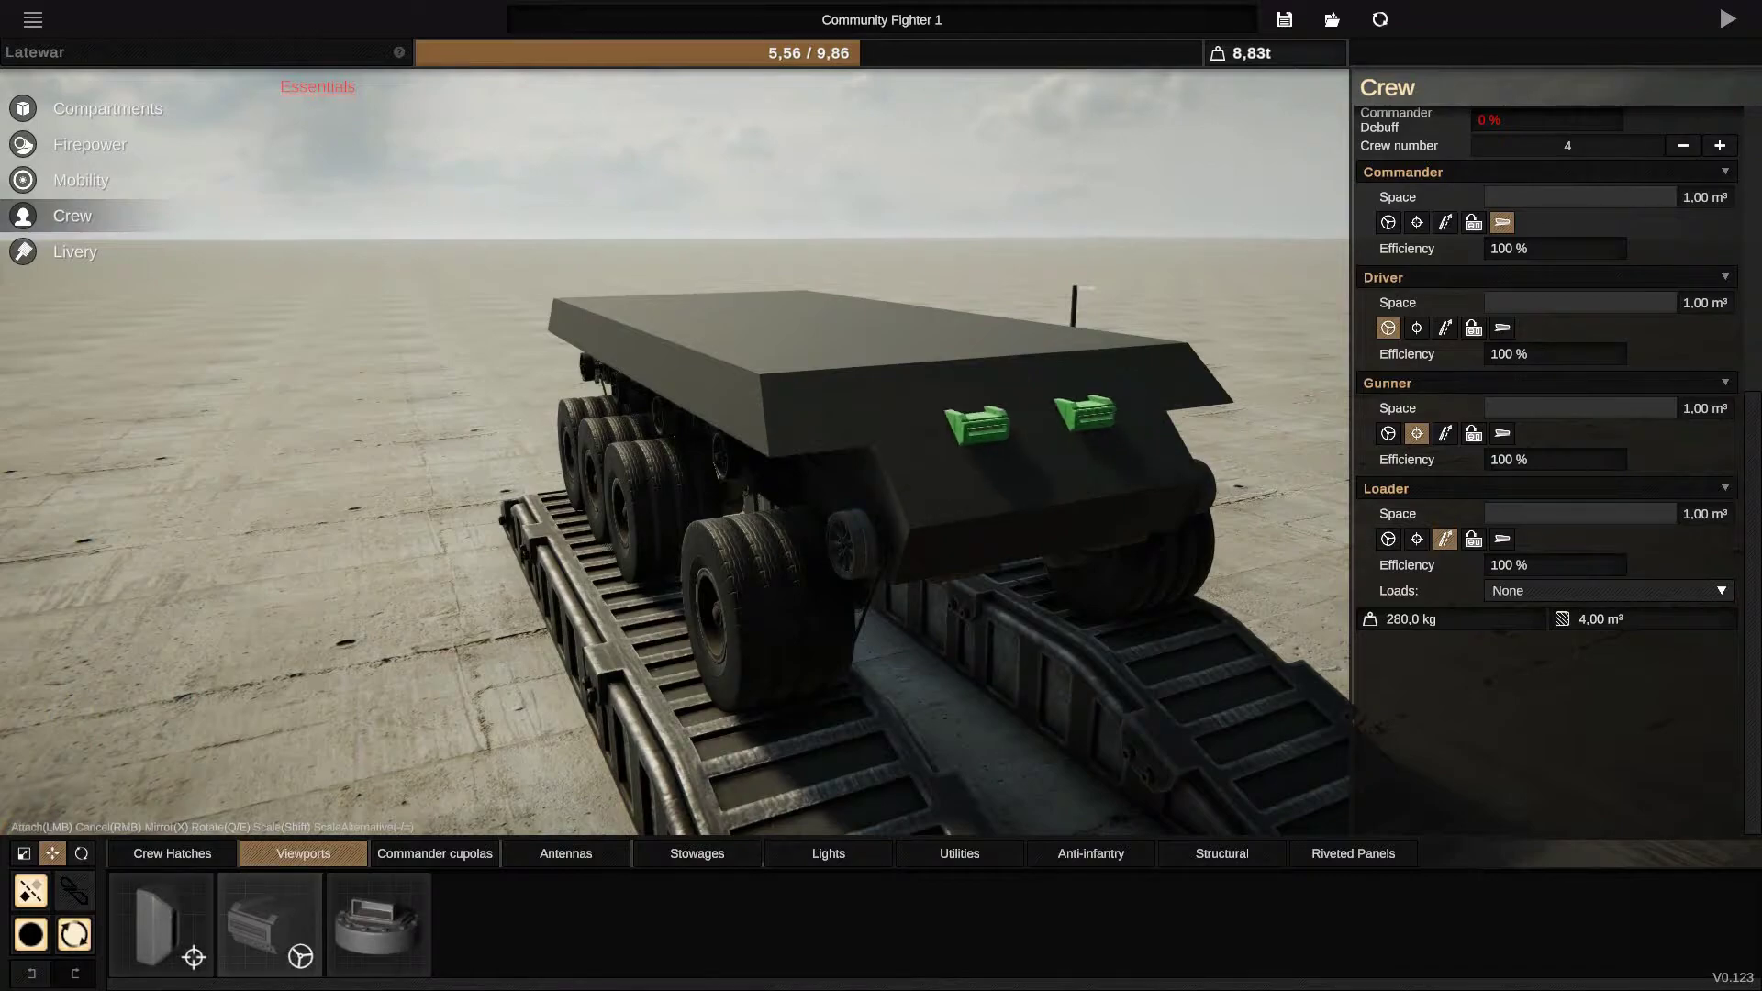
left_click(1012, 376)
Step: Orbit around the vehicle and bring up the track and engine settings
mouse_move(956, 462)
left_mouse_down()
mouse_move(889, 453)
mouse_move(905, 480)
left_mouse_up()
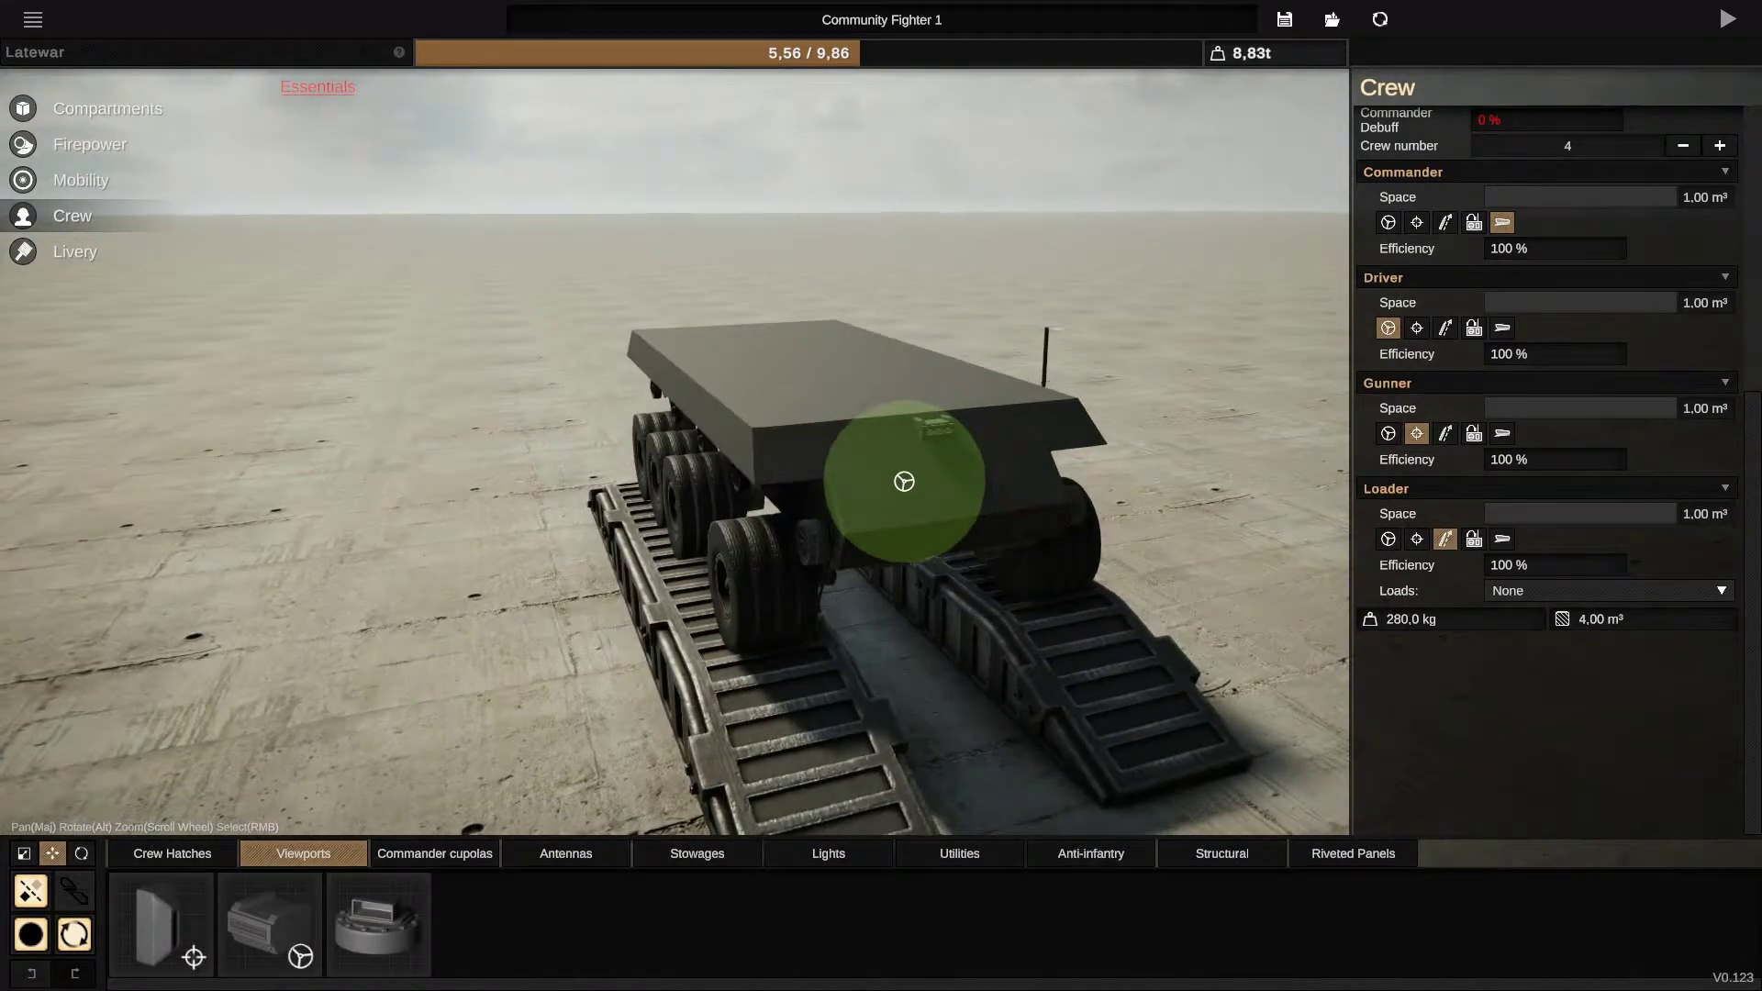
right_click(904, 495)
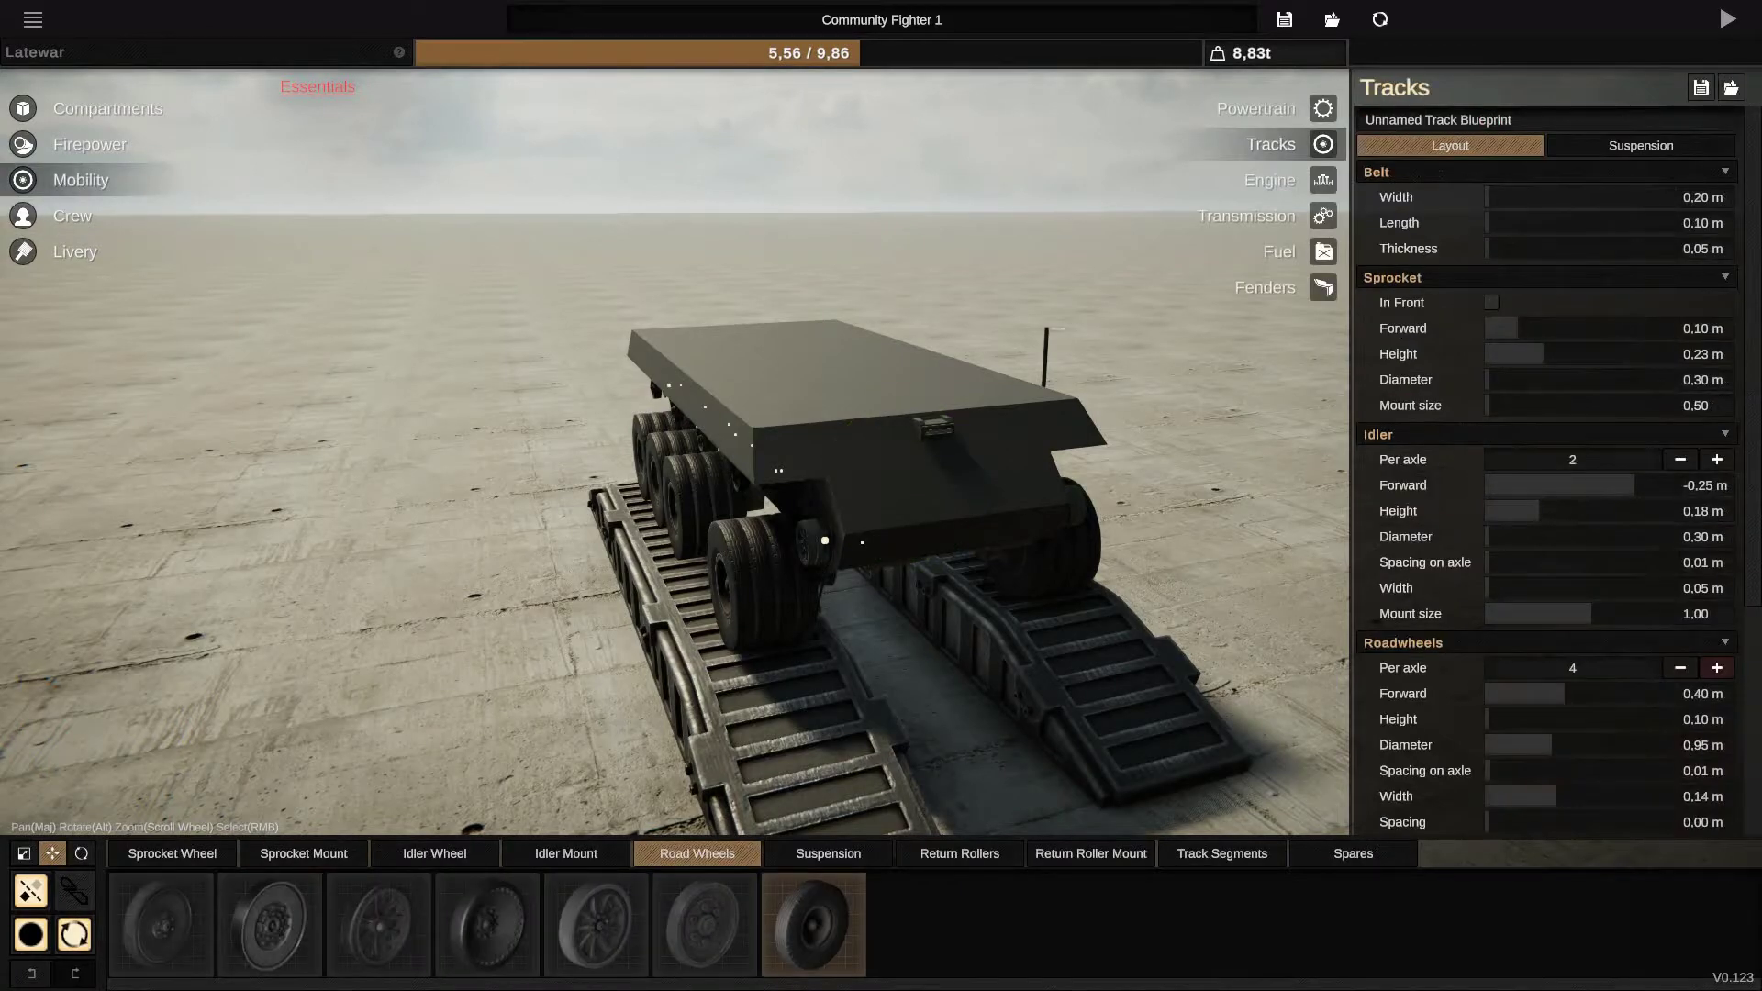
right_click(823, 541)
Step: Raise engine displacement to 3.60 l and give the gearbox 10 drive and 6 reverse gears
left_click(1641, 121)
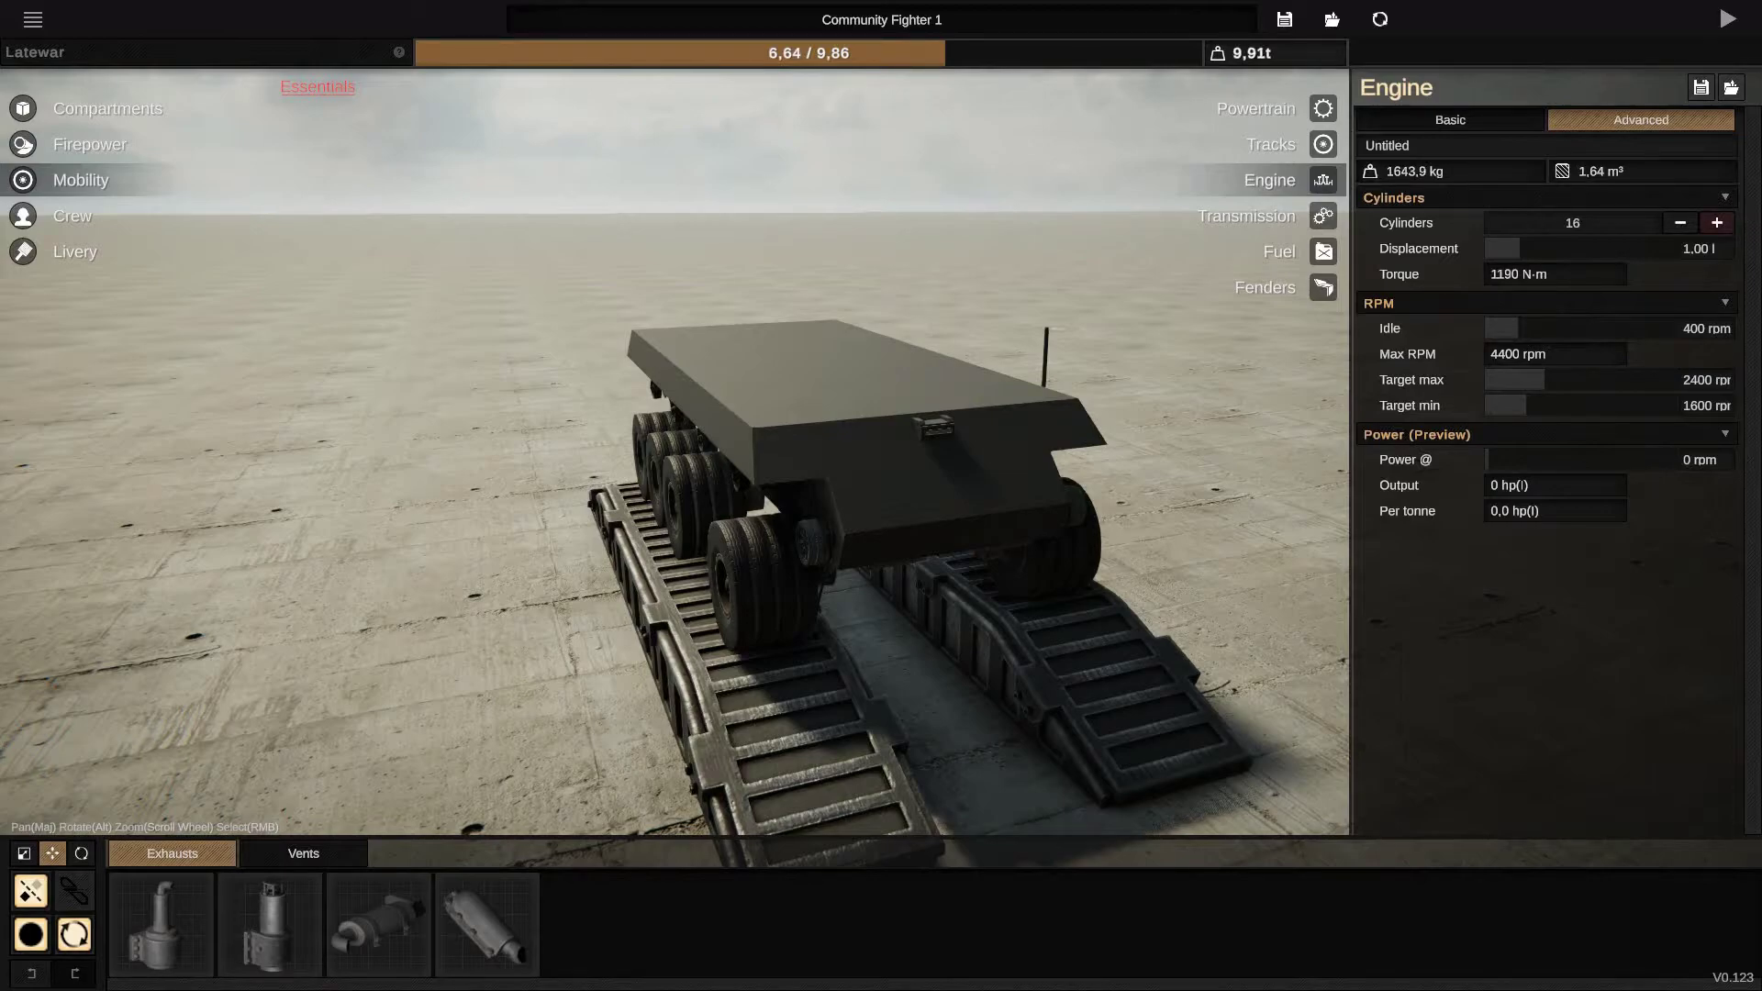
left_click_drag(1518, 247, 1584, 248)
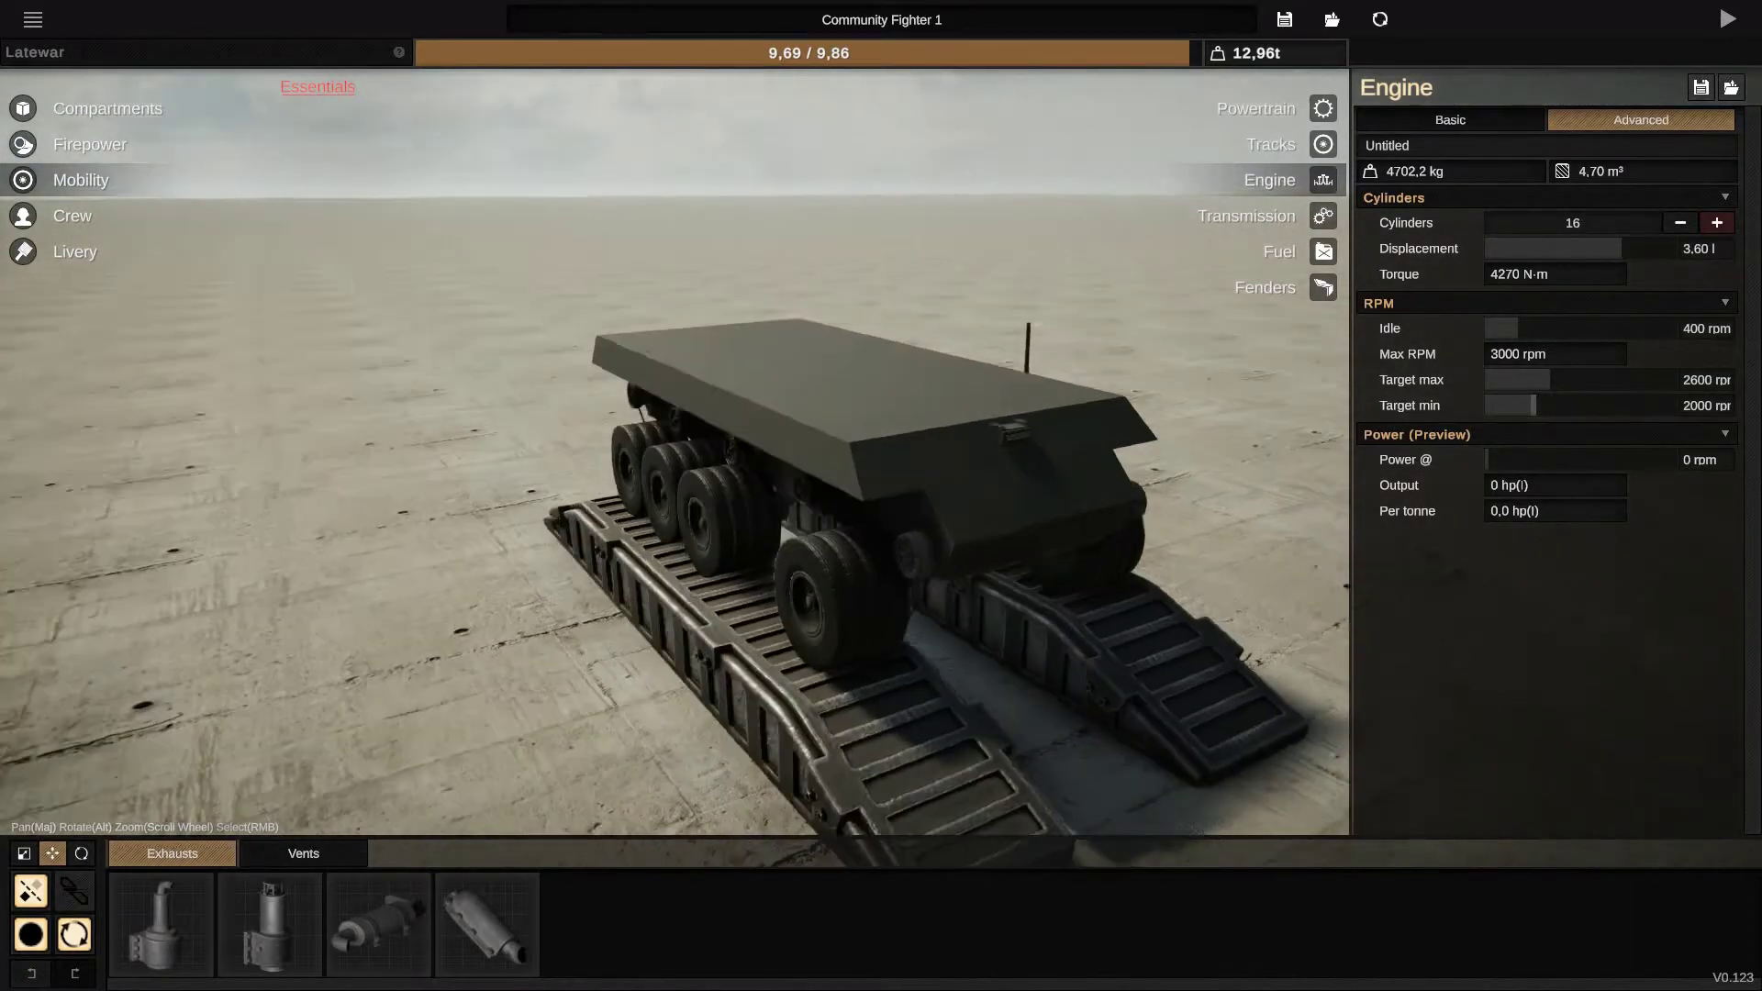
left_click(1246, 214)
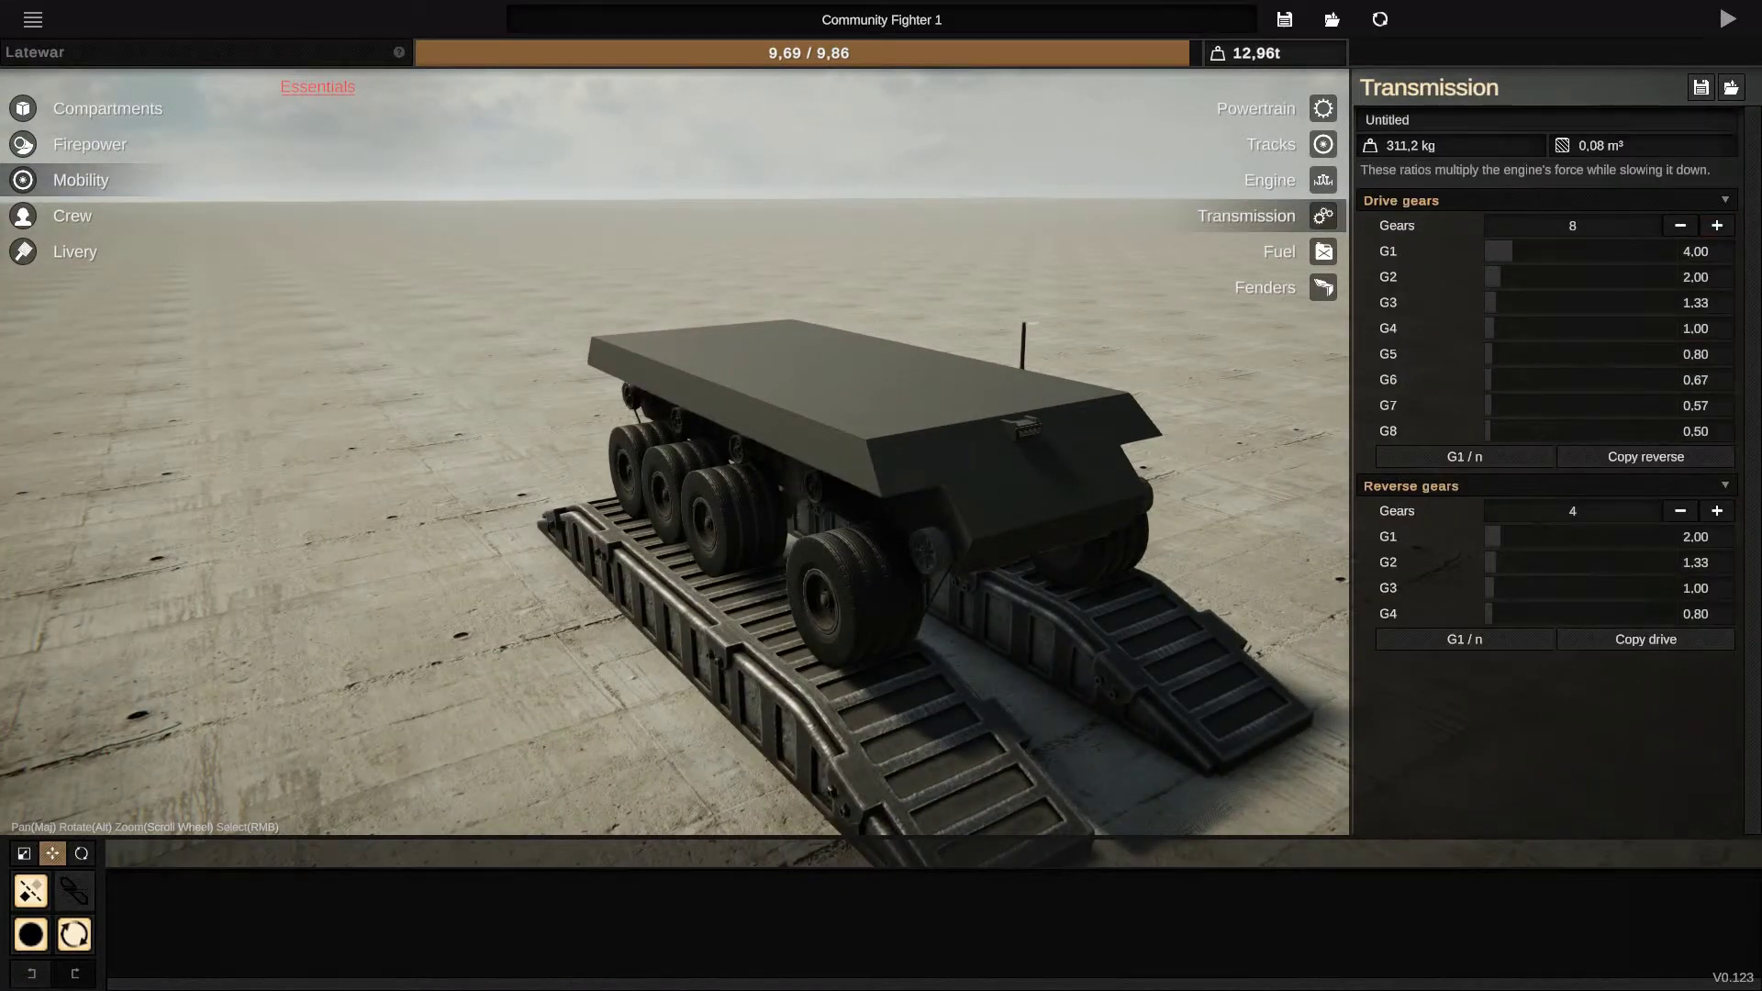
left_click(1717, 225)
left_click(1716, 536)
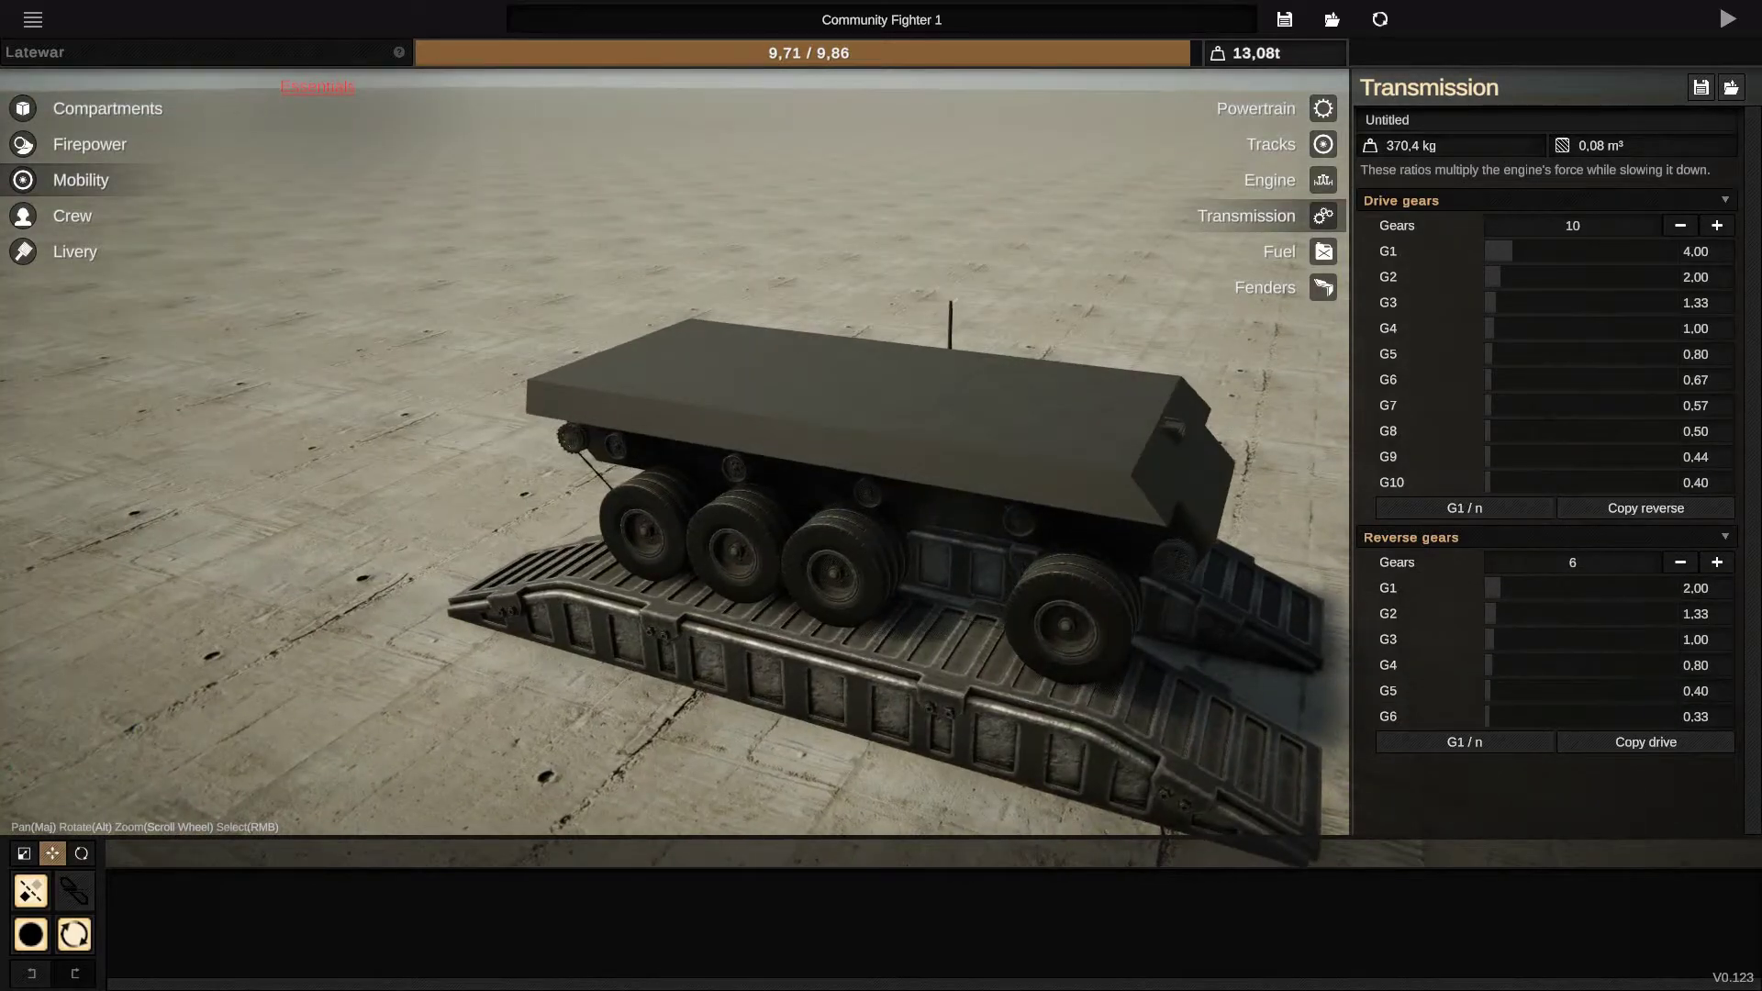
Step: Drive the wheeled vehicle off the ramps to about 46 km/h in tenth gear, then exit to the editor
left_click(1728, 20)
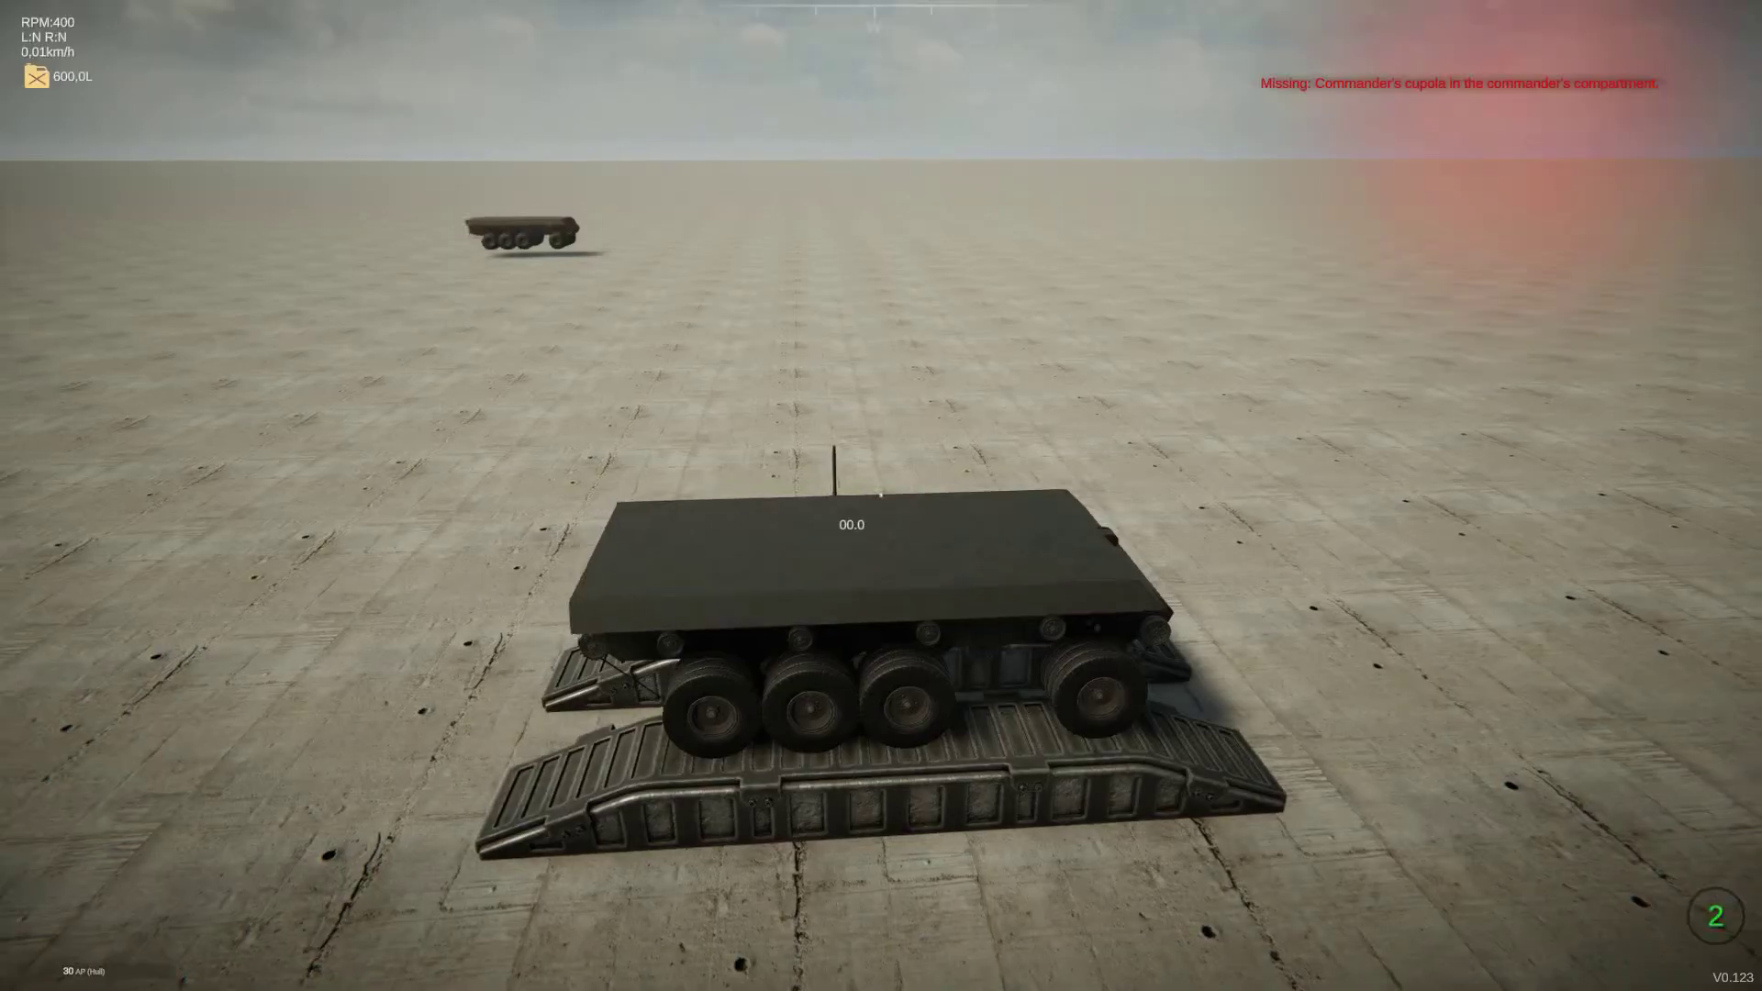
key("w")
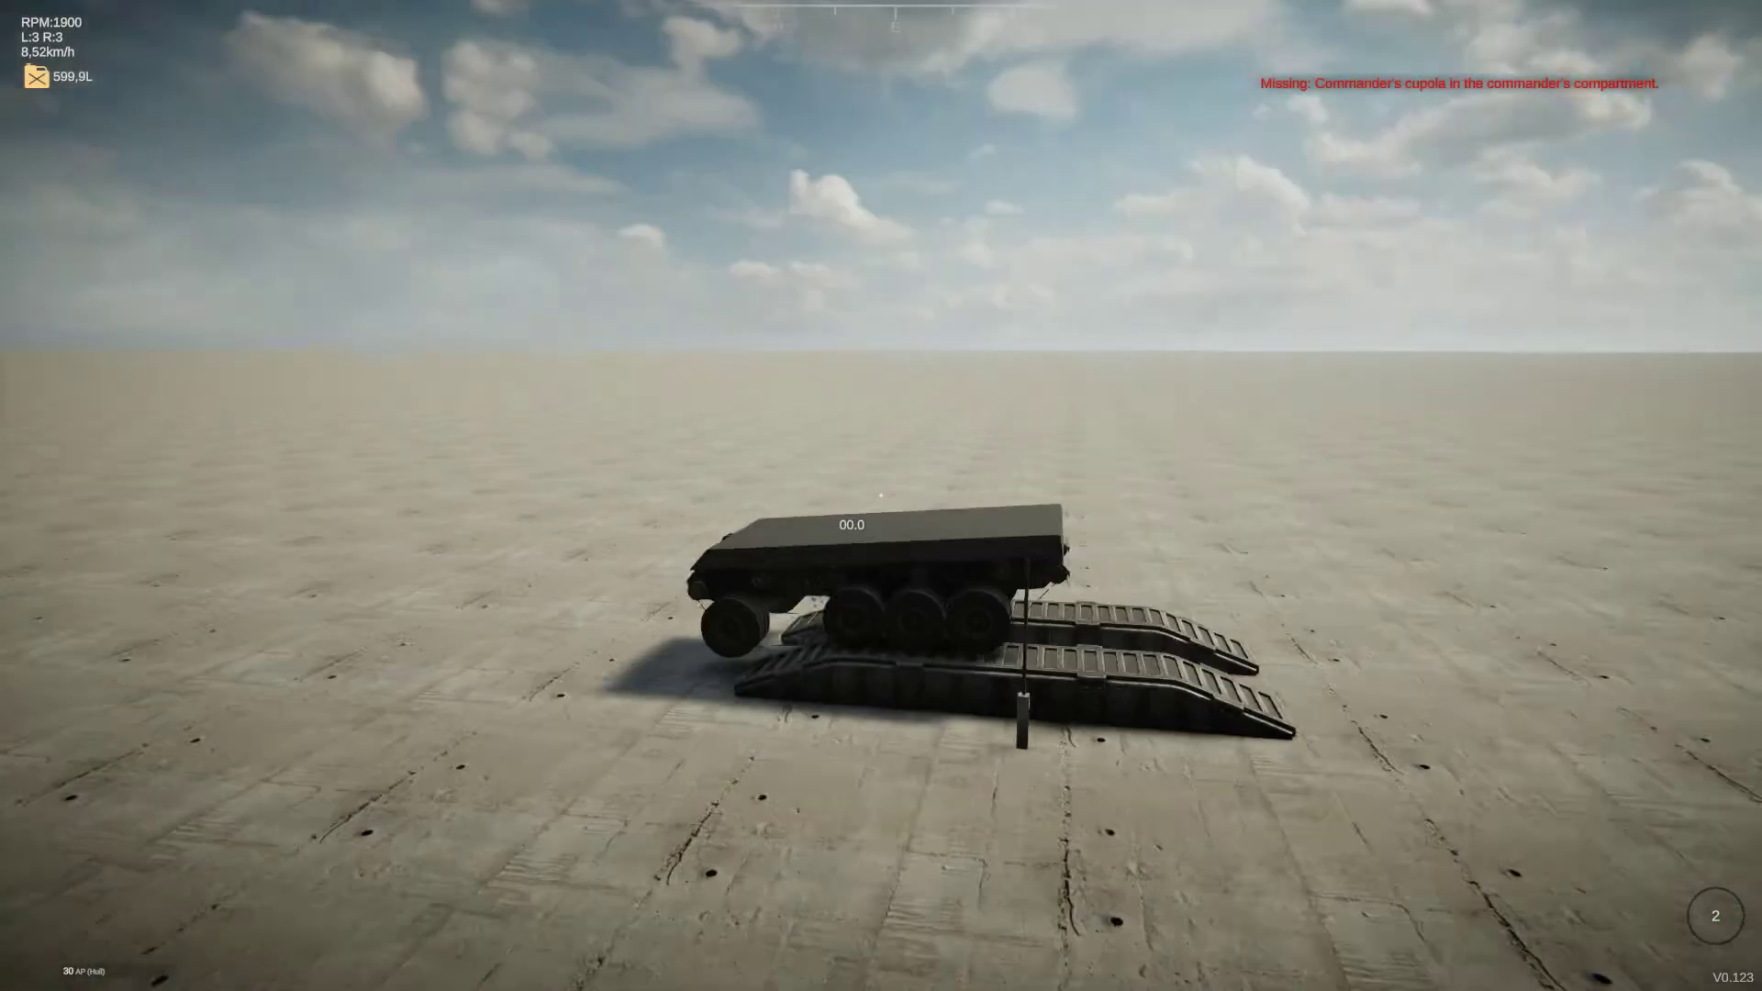
key("w")
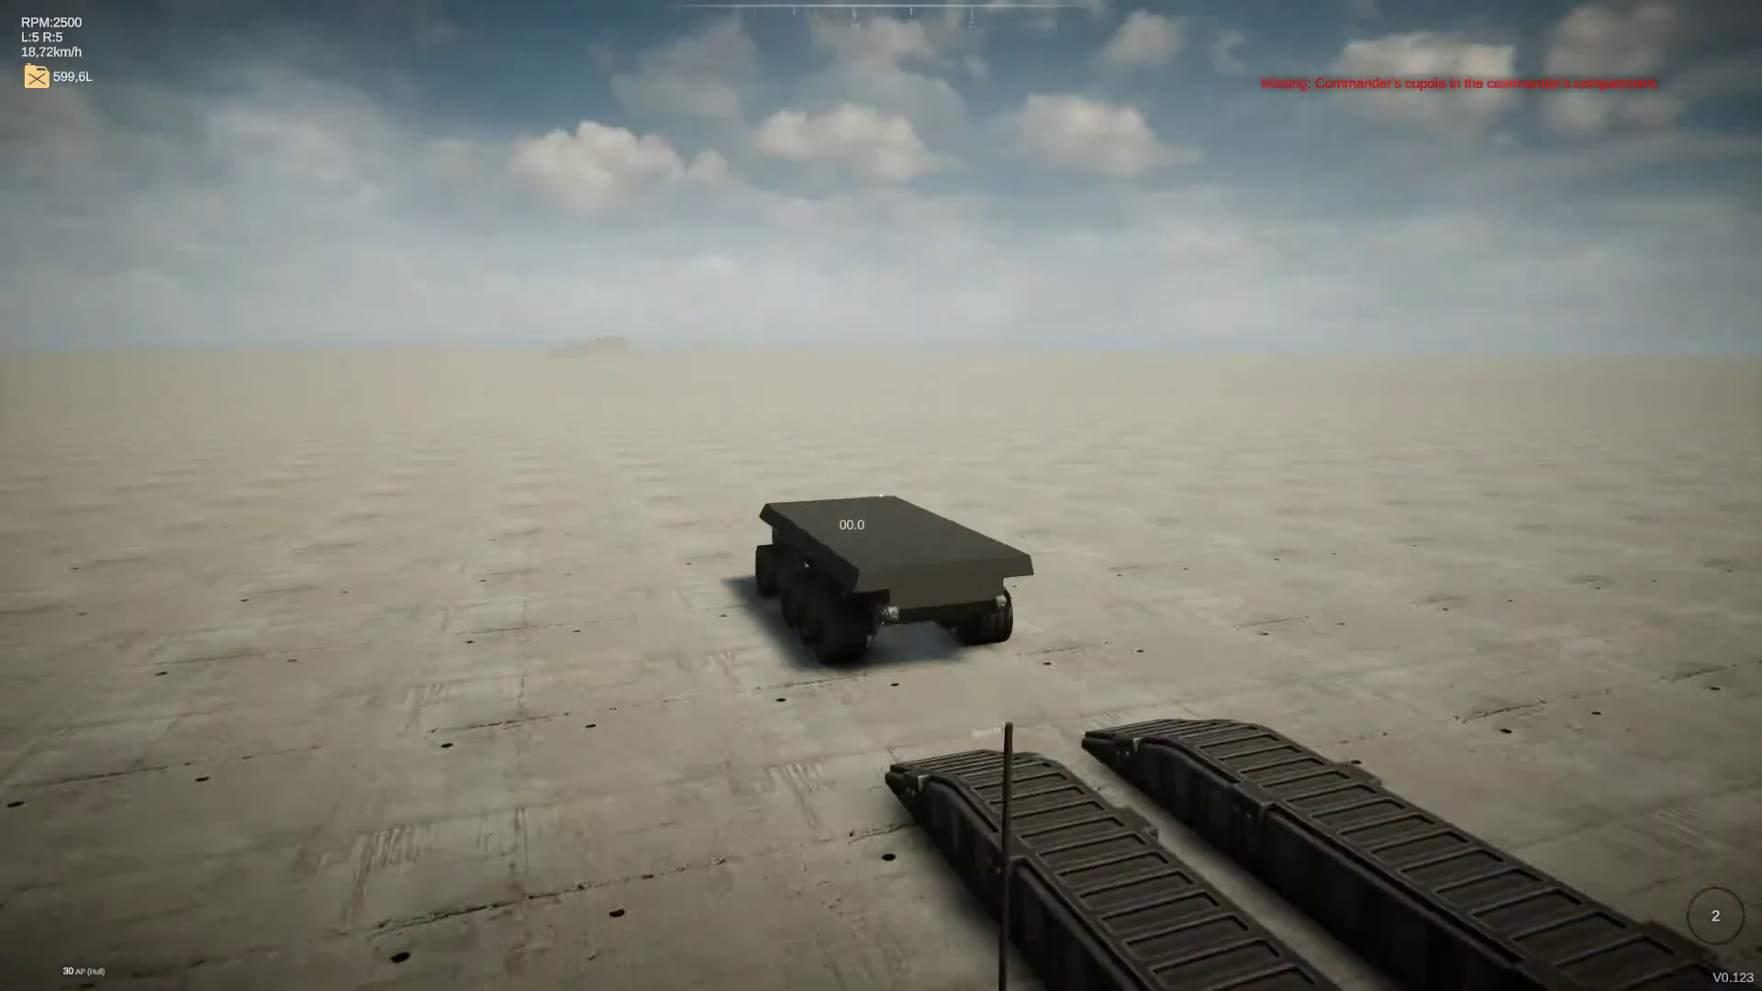
key("w")
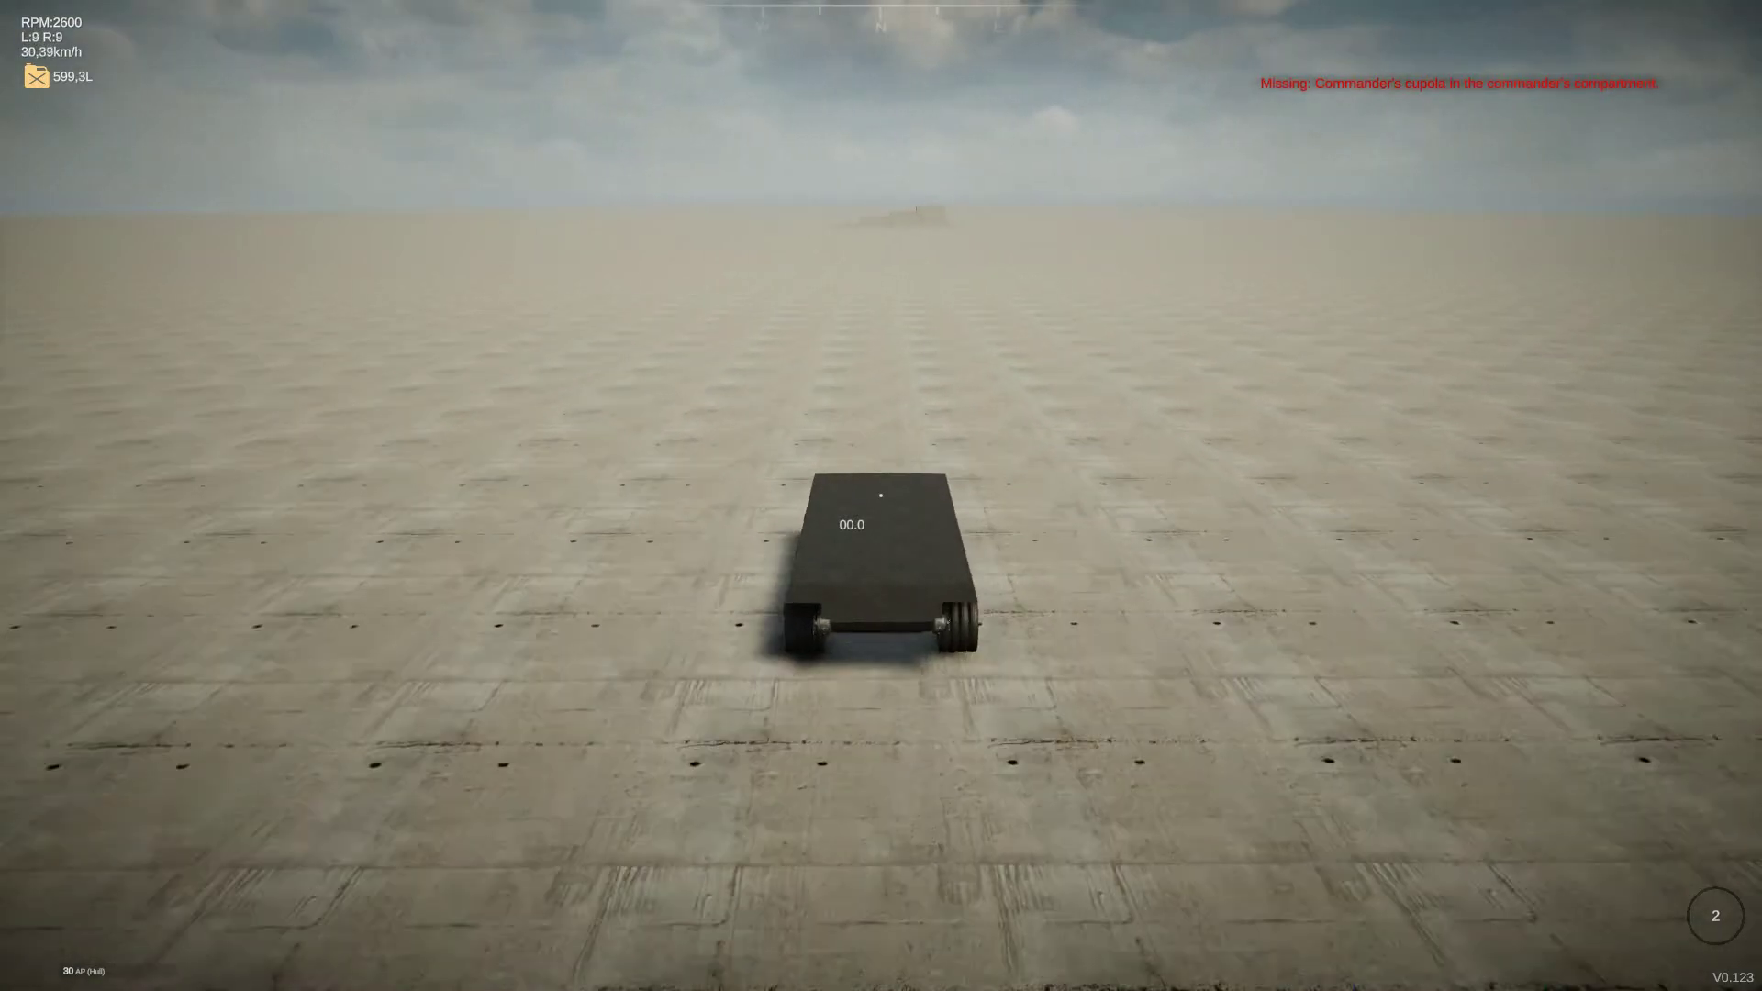
key("w")
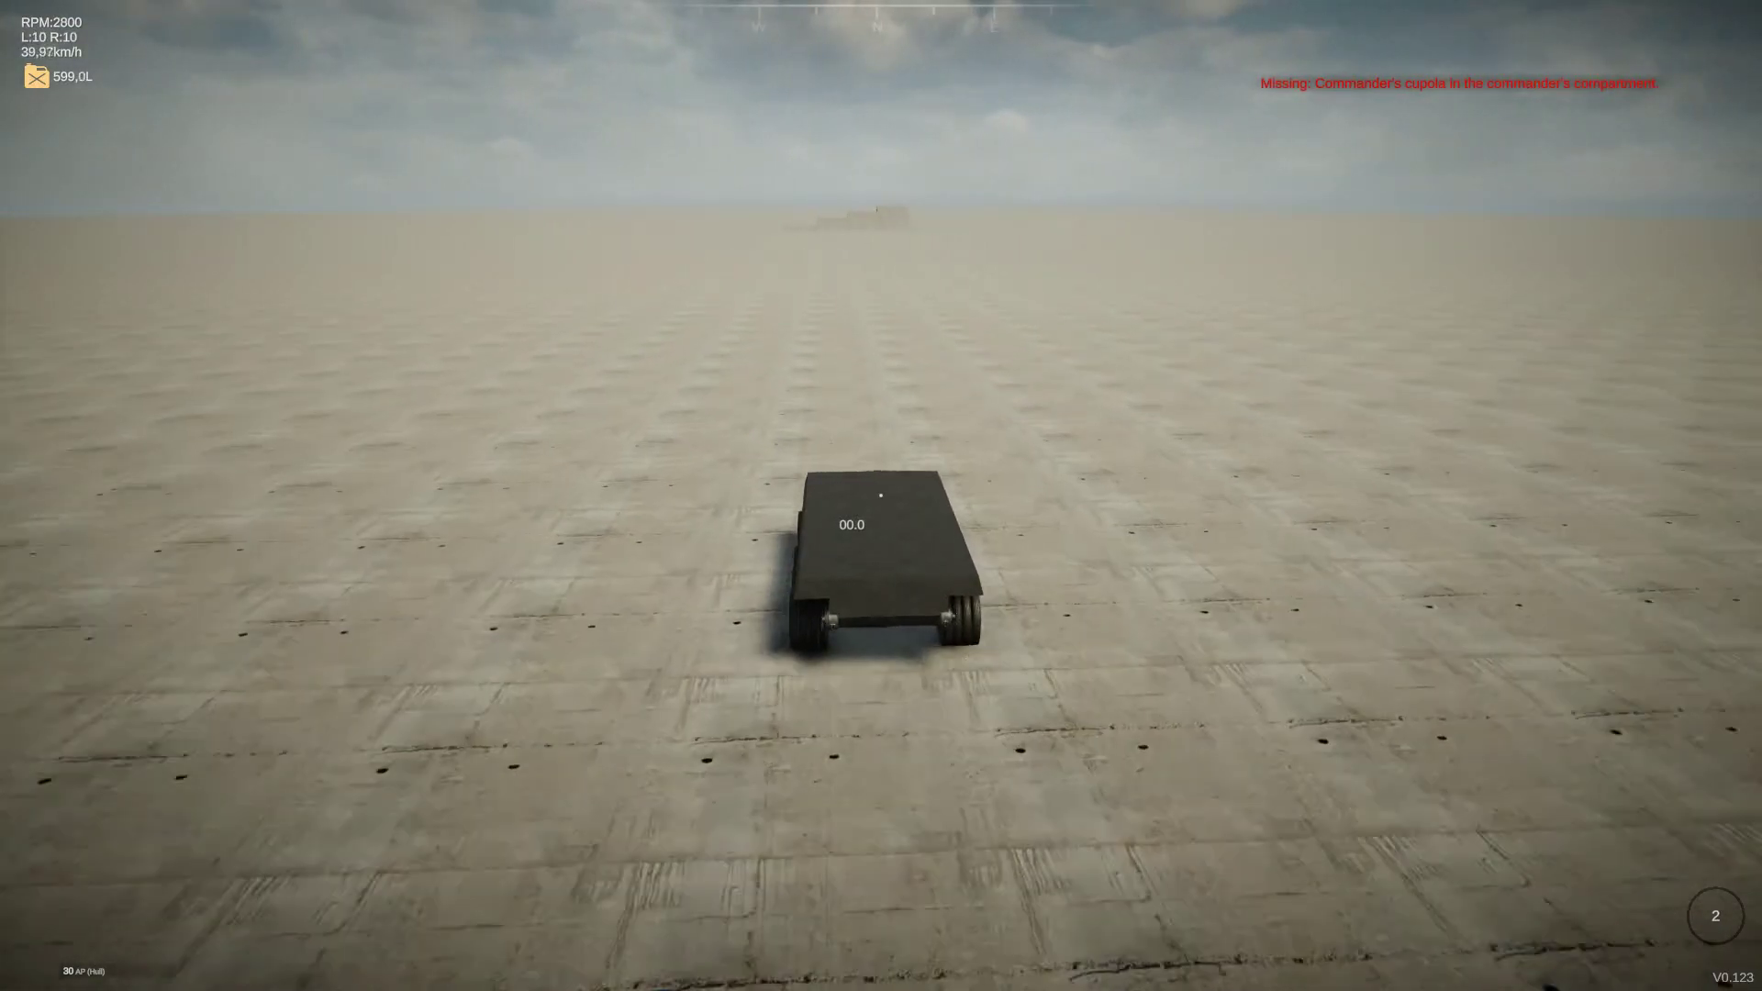
key("w")
key("w")
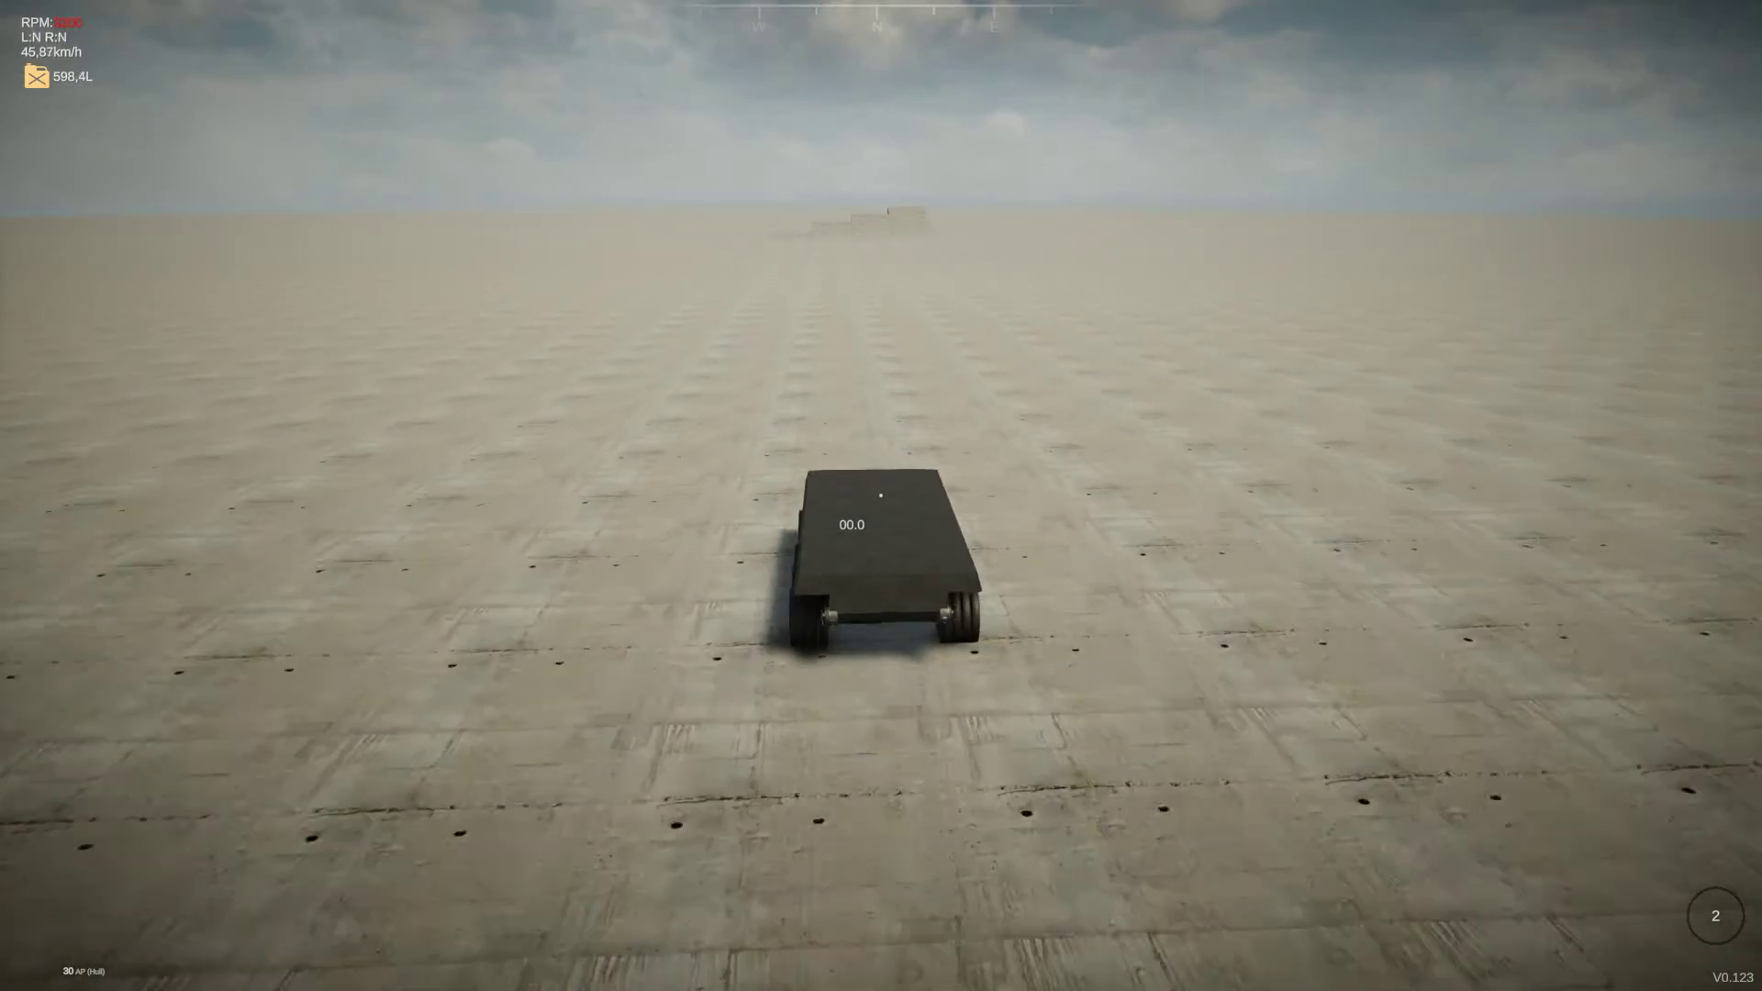
key("Escape")
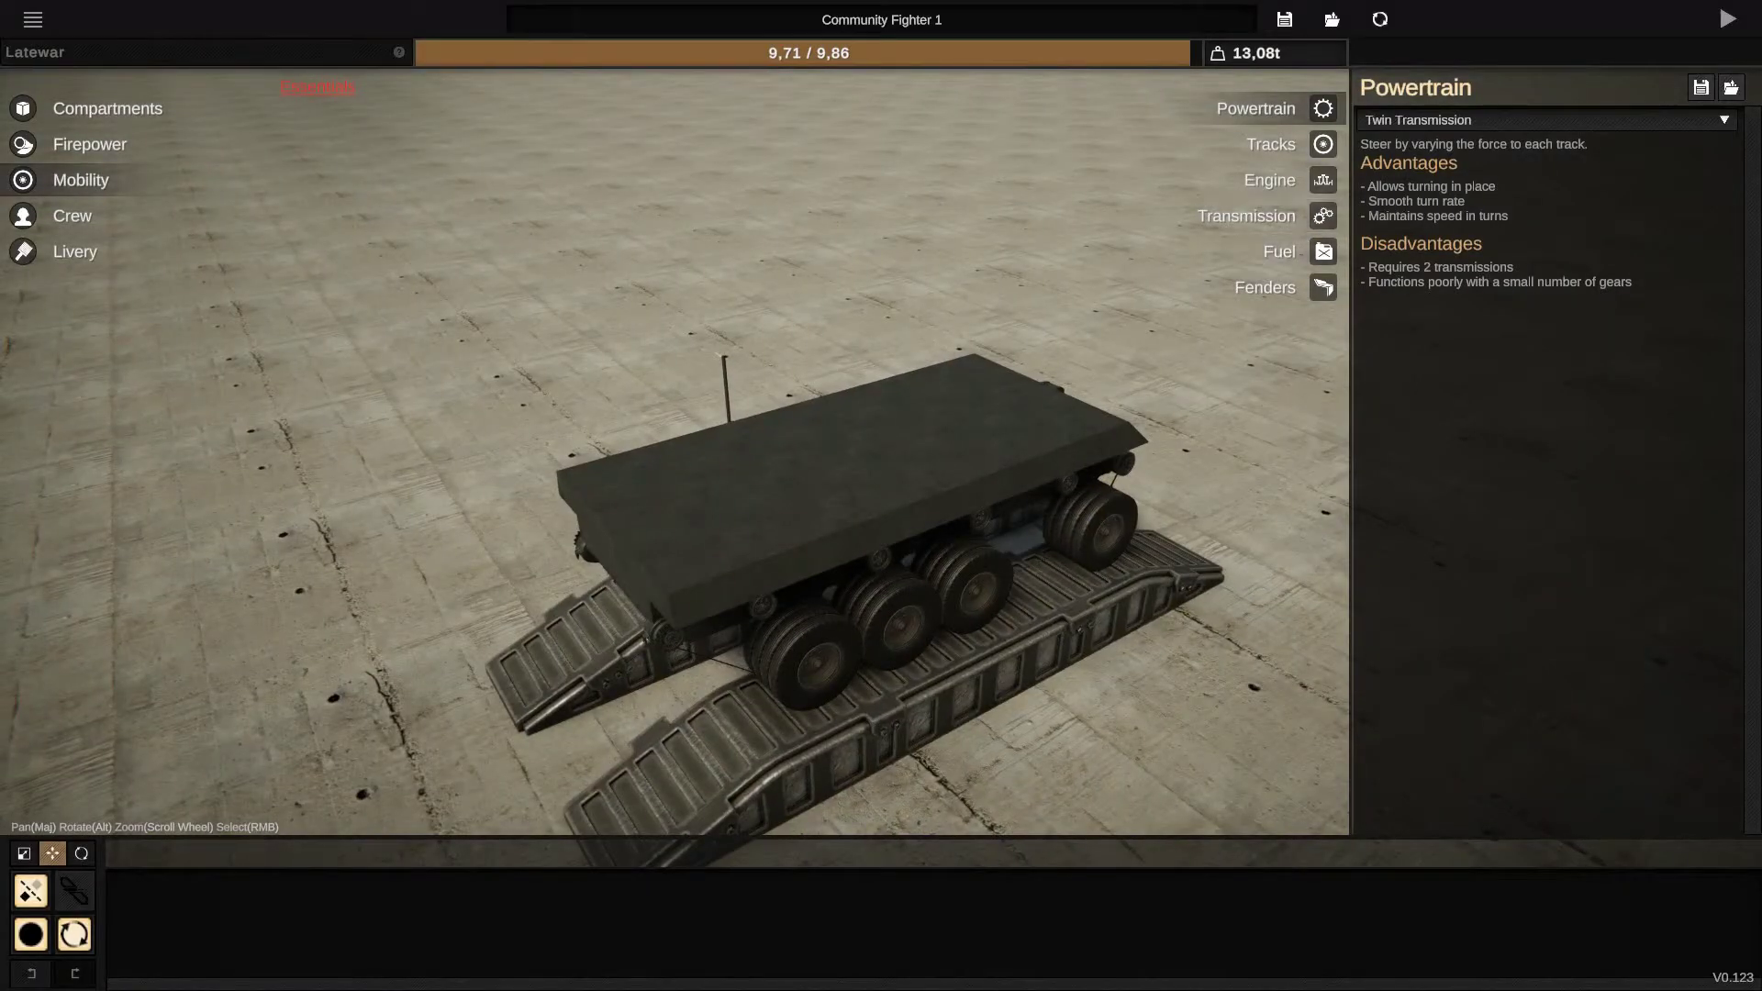
Step: Give the transmission 16 forward gears, then test-drive to about 78 km/h and climb a ramp
left_click(1321, 215)
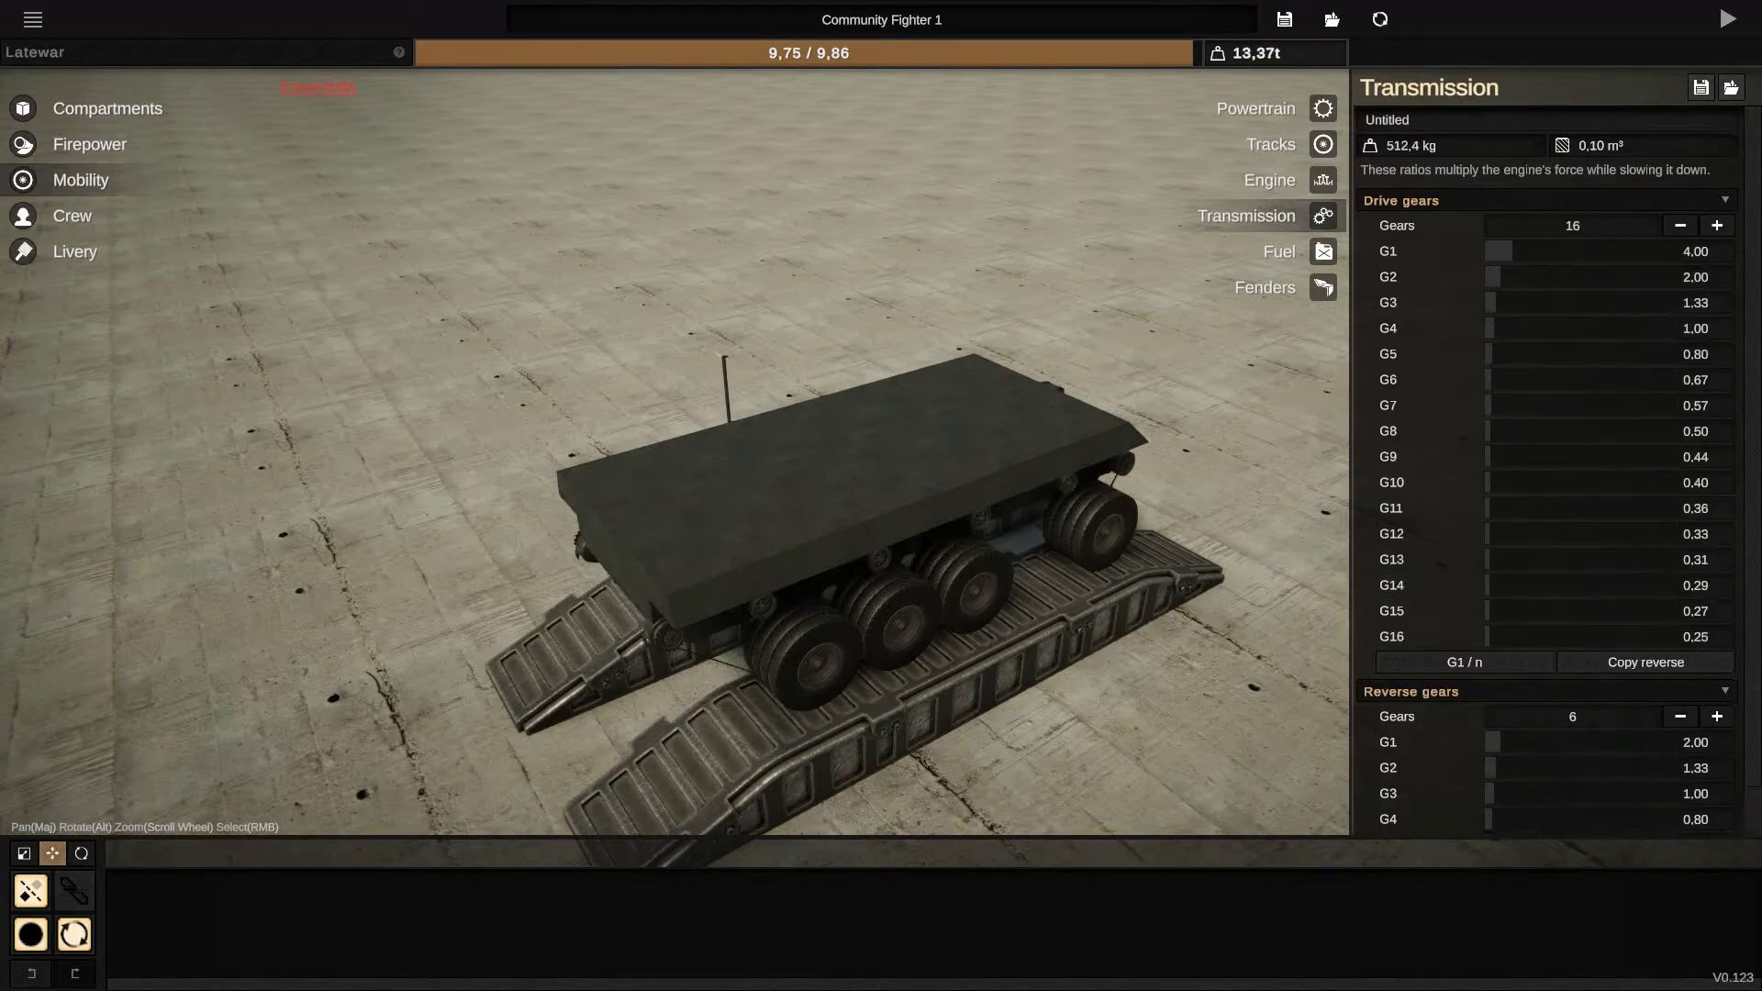
left_click(1728, 19)
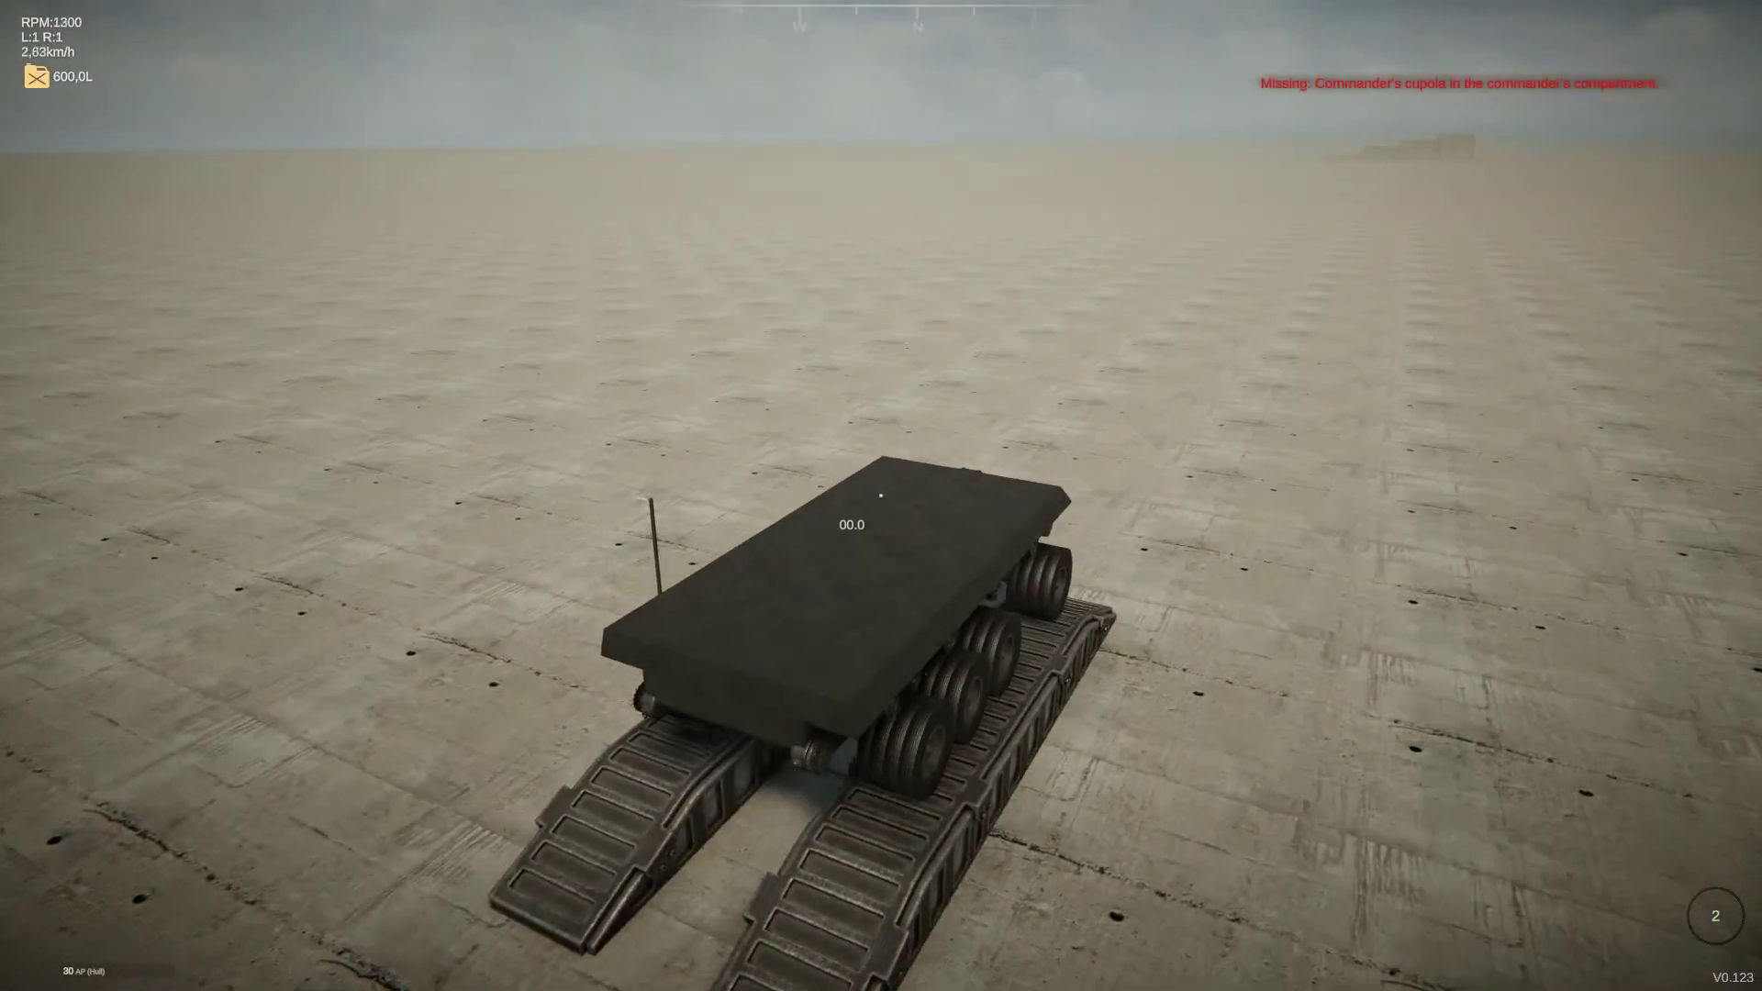
key("w")
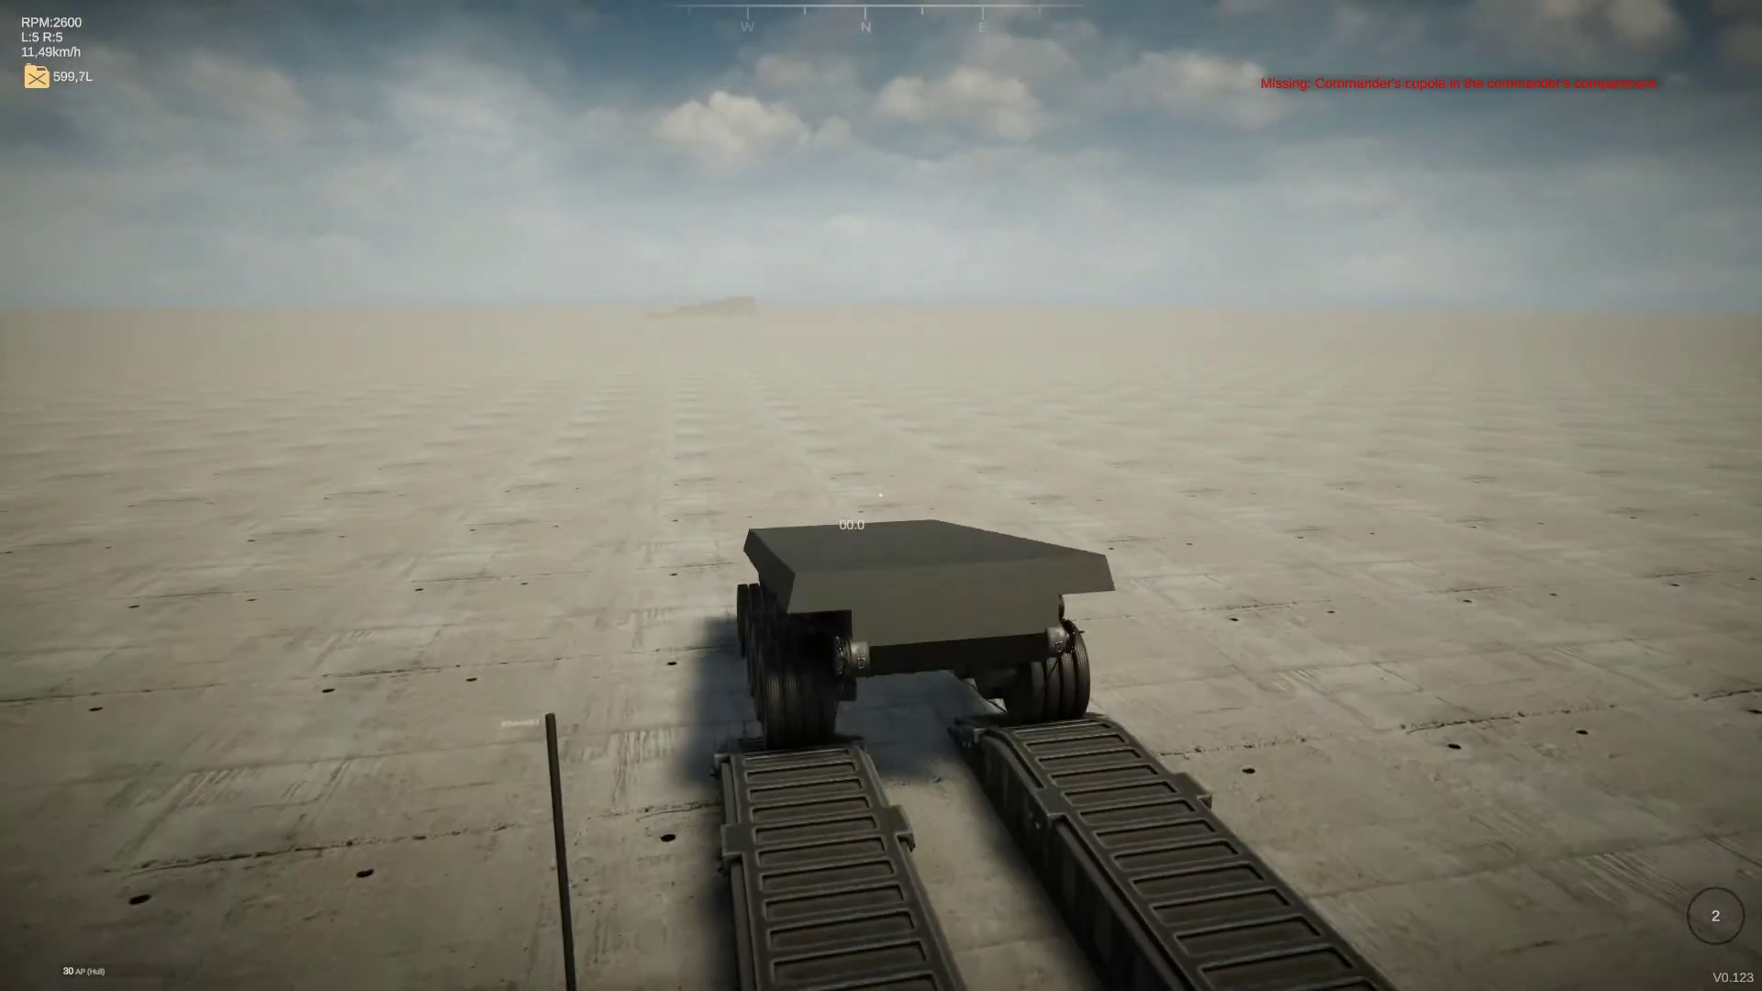
key("w")
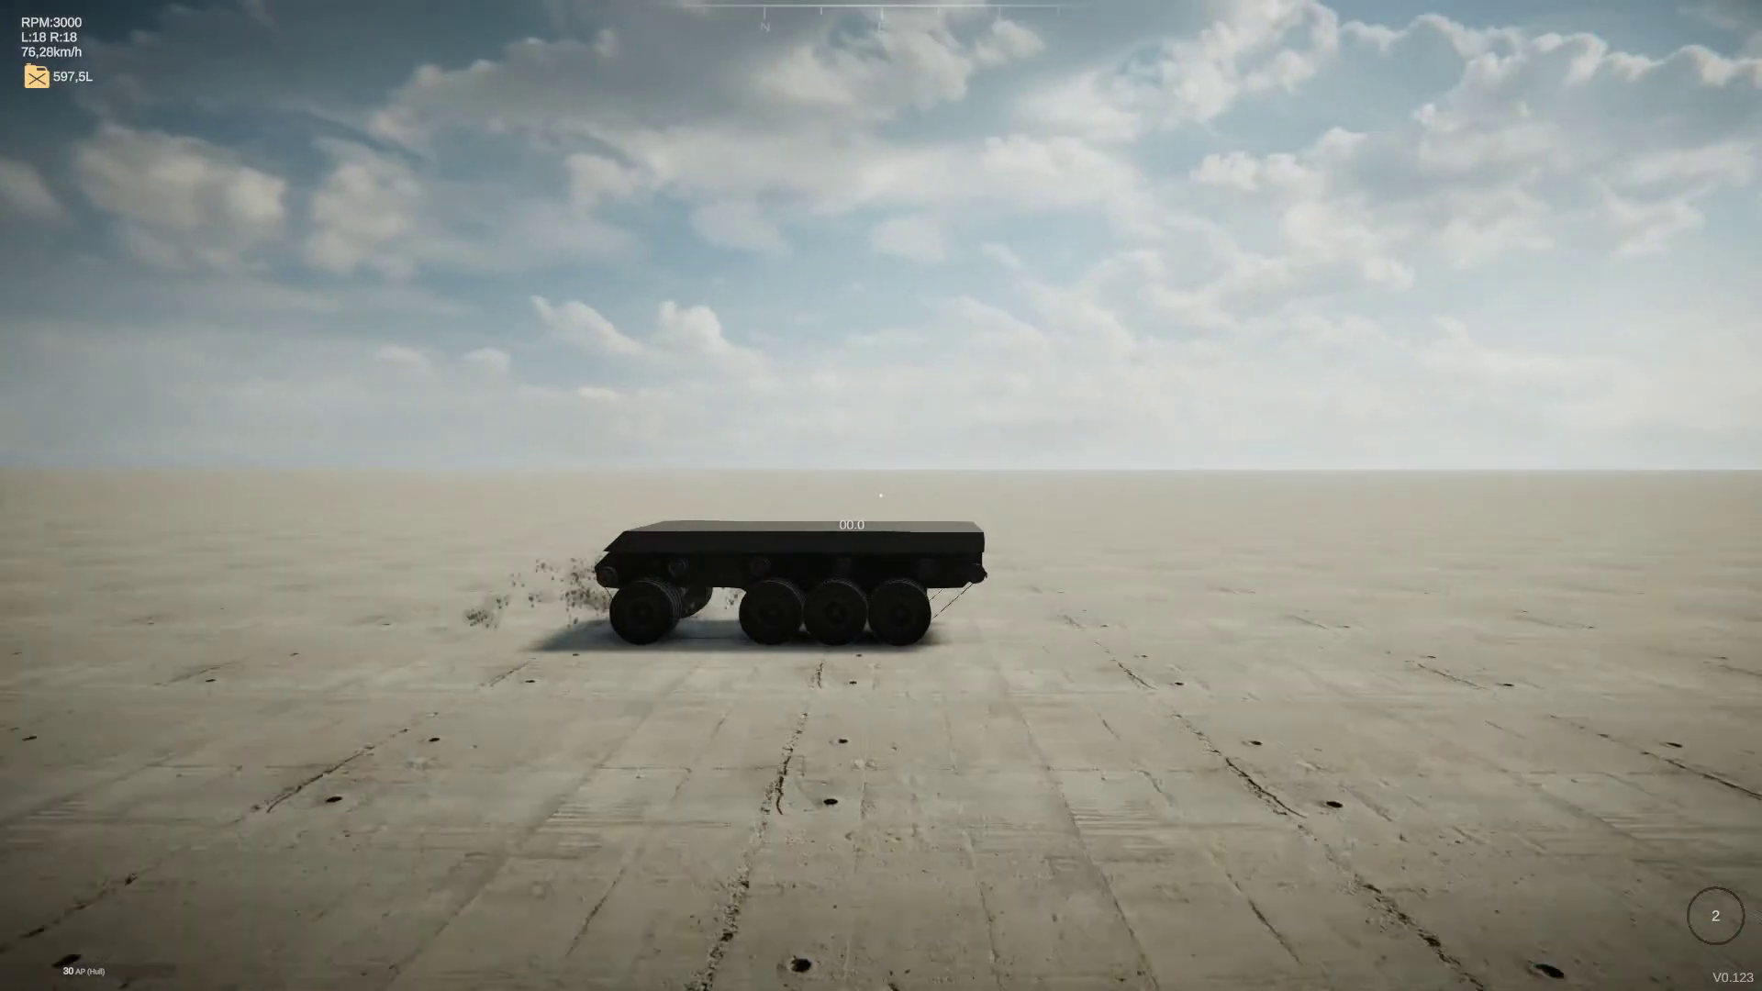
key("w")
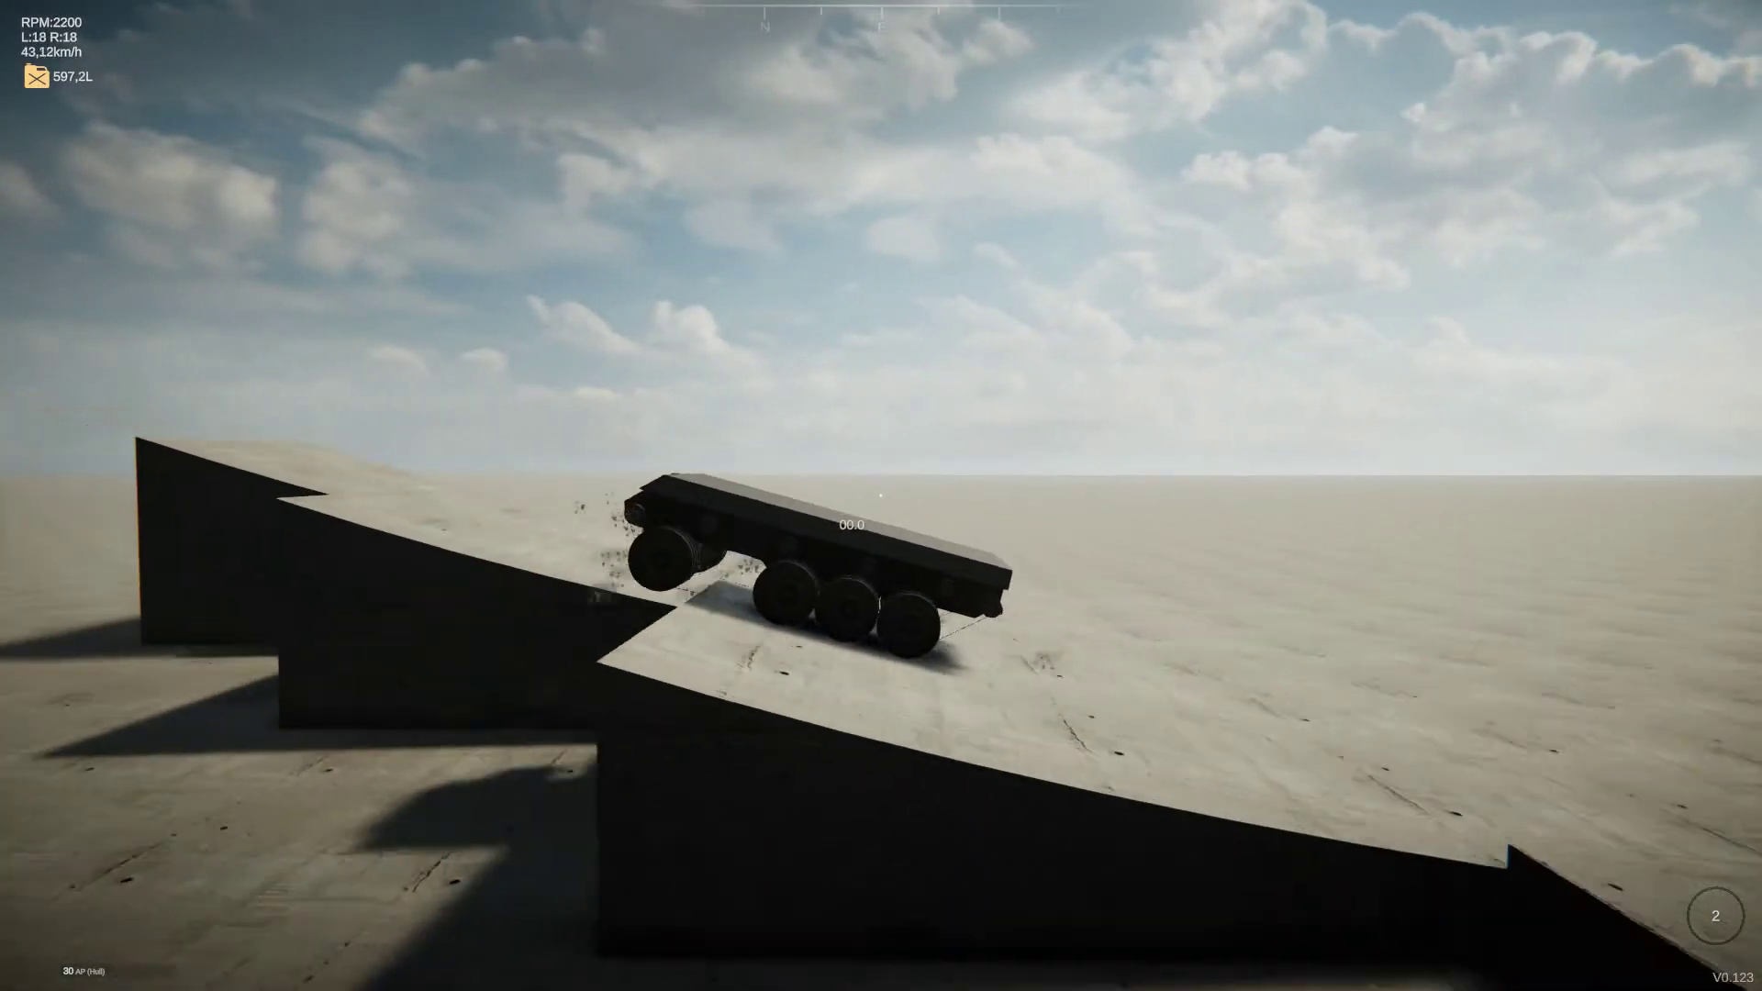
key("w")
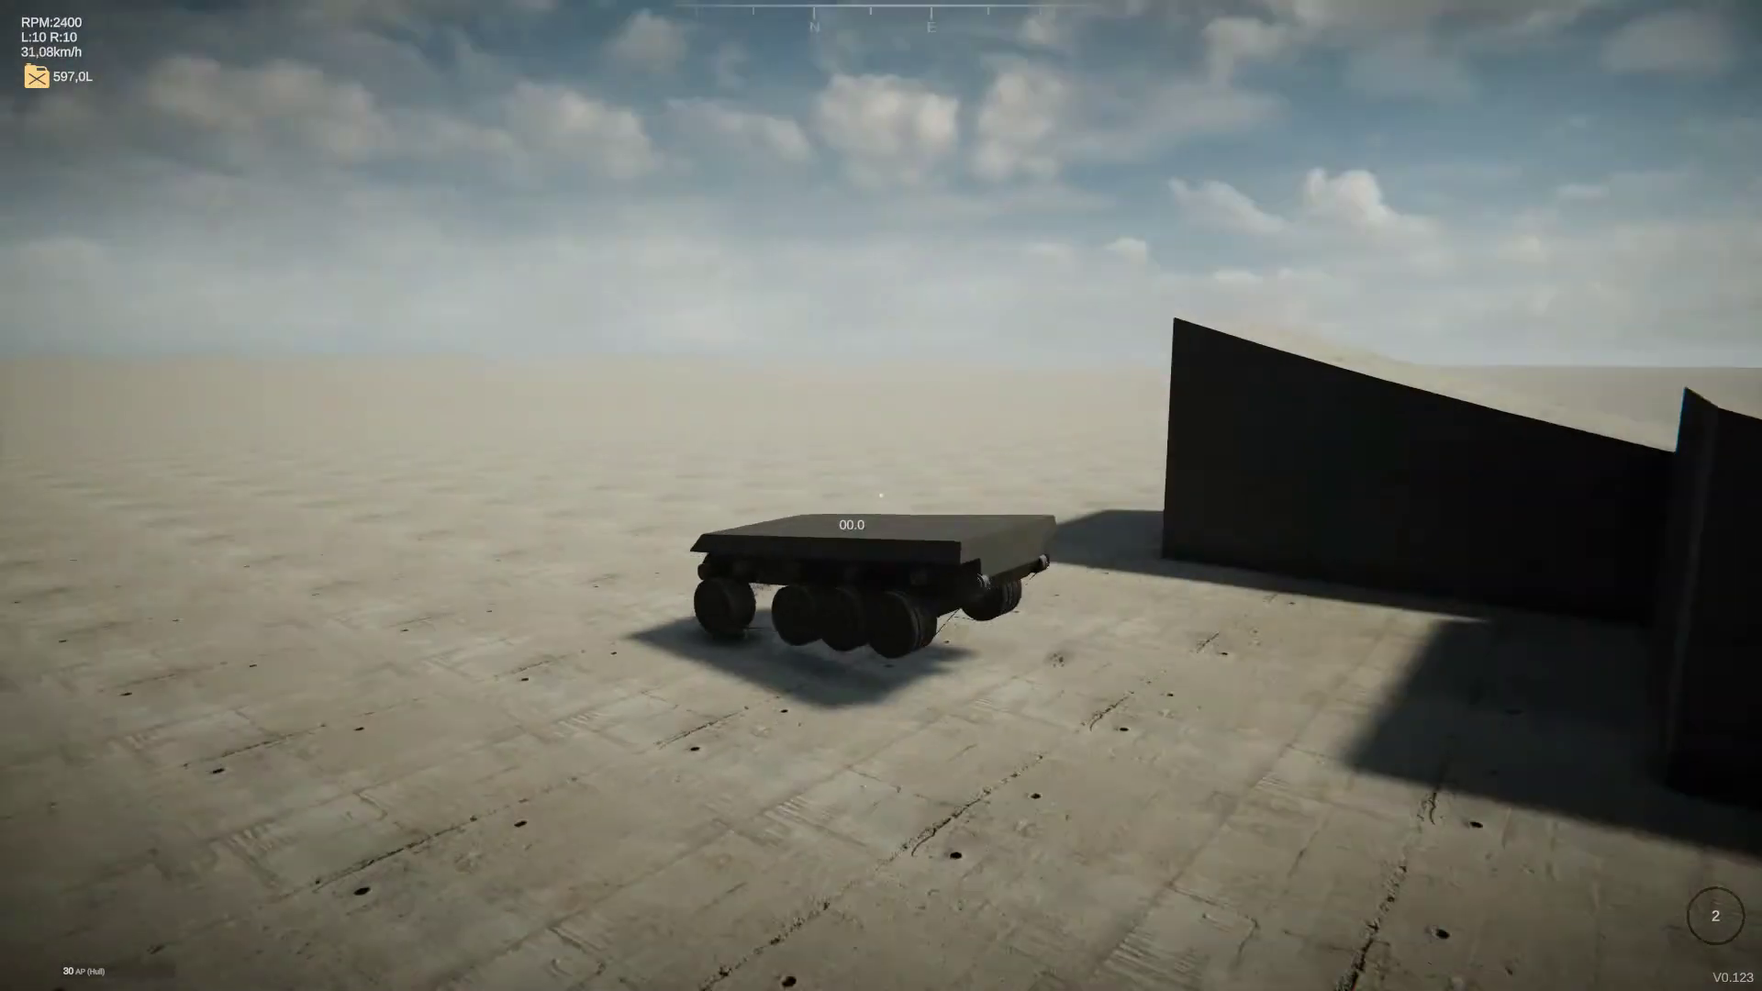